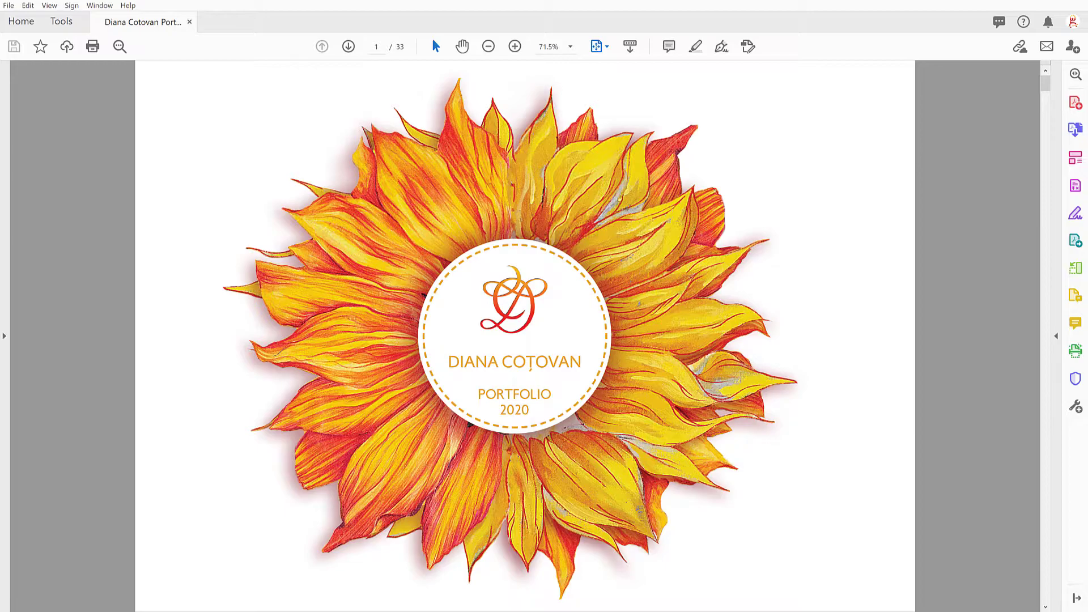
# Browse the sample portfolio PDF from its cover through the Personal Projects, GCSE and A-Level sections to the Dutch Still Life spread.
pyautogui.scroll(-2, 860, 513)
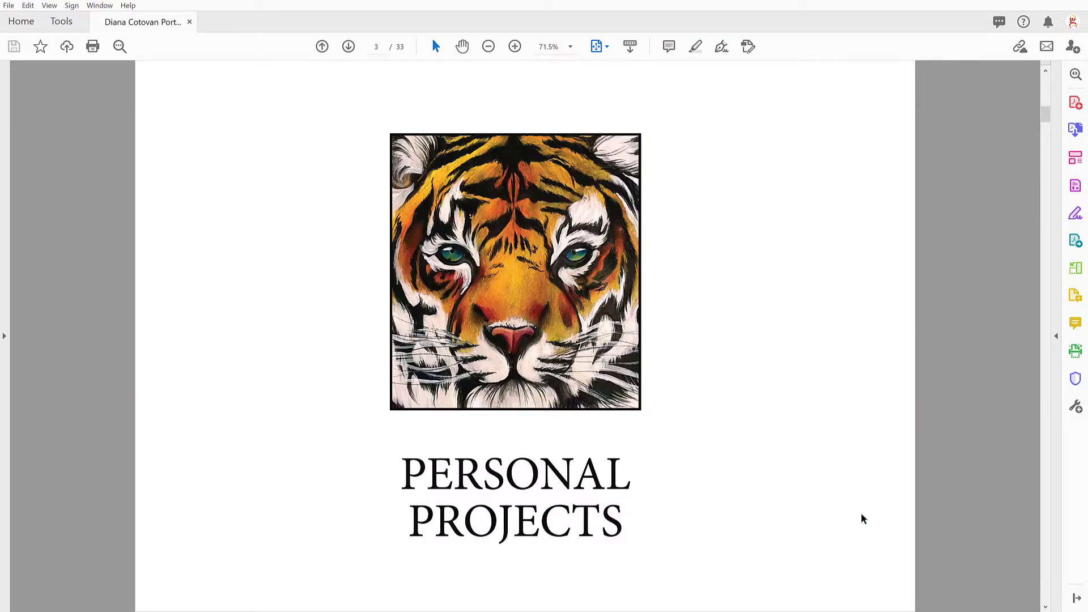
pyautogui.scroll(-1, 892, 521)
pyautogui.scroll(-2, 890, 517)
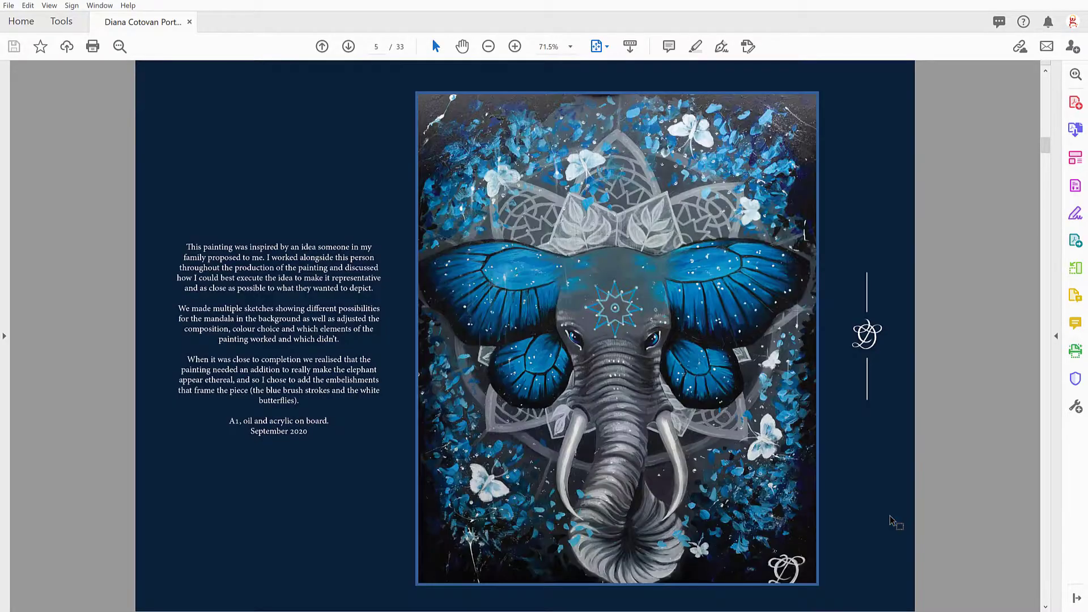
pyautogui.scroll(-1, 890, 517)
pyautogui.scroll(-1, 889, 515)
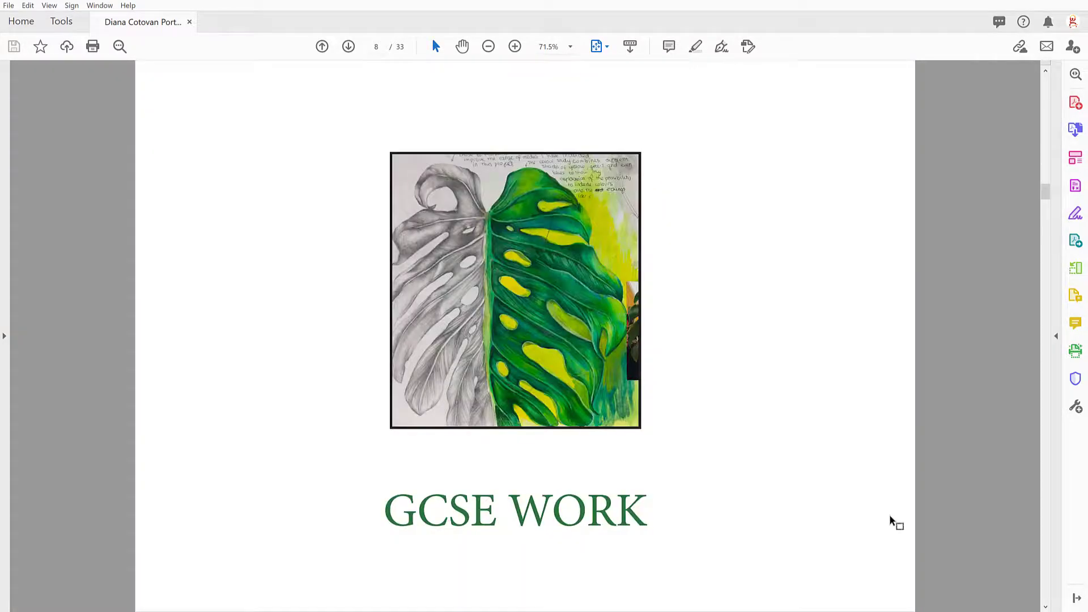
pyautogui.scroll(-2, 889, 515)
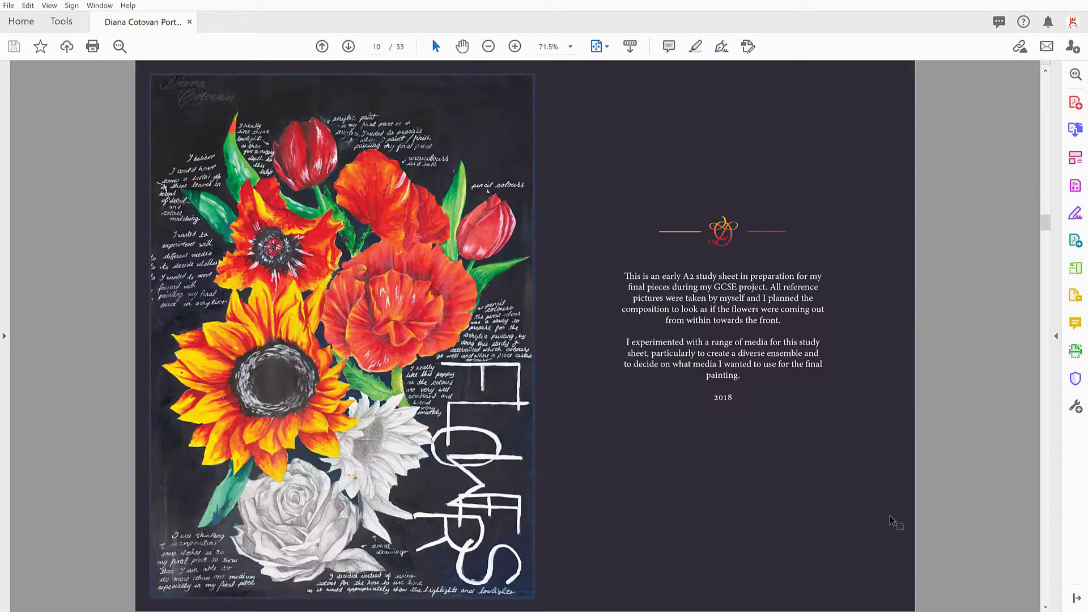
pyautogui.scroll(-1, 889, 515)
pyautogui.scroll(-1, 890, 515)
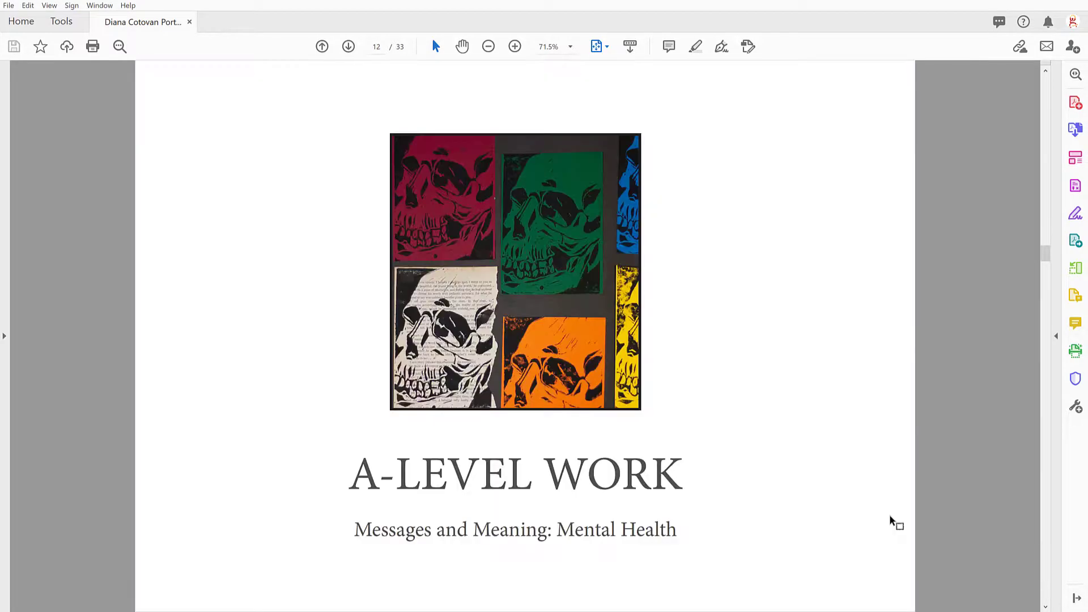
pyautogui.scroll(-1, 890, 515)
pyautogui.scroll(-1, 889, 516)
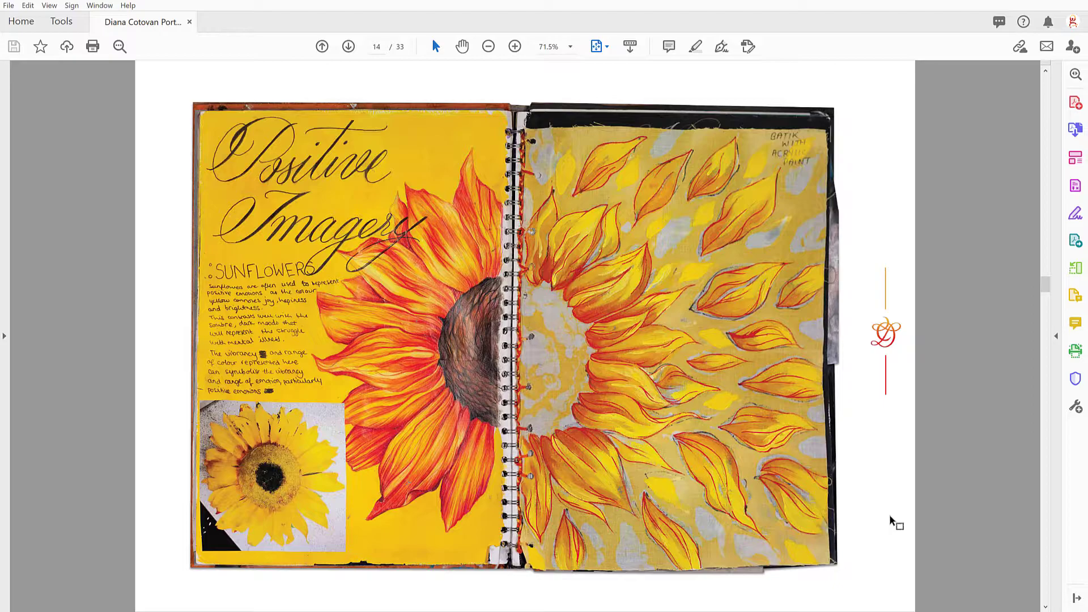
pyautogui.scroll(-1, 889, 514)
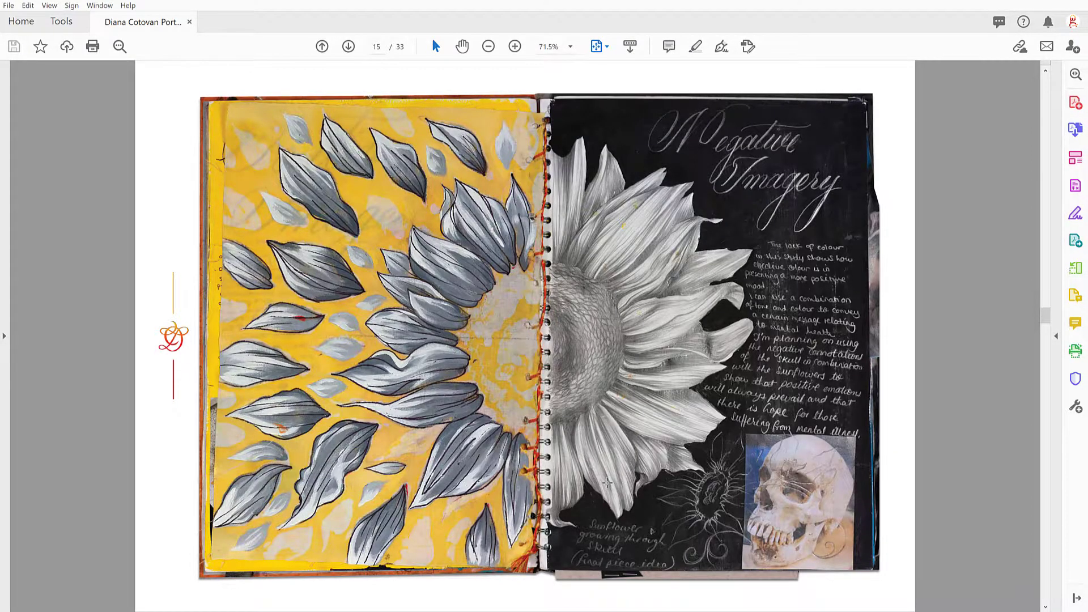
pyautogui.scroll(-5, 607, 482)
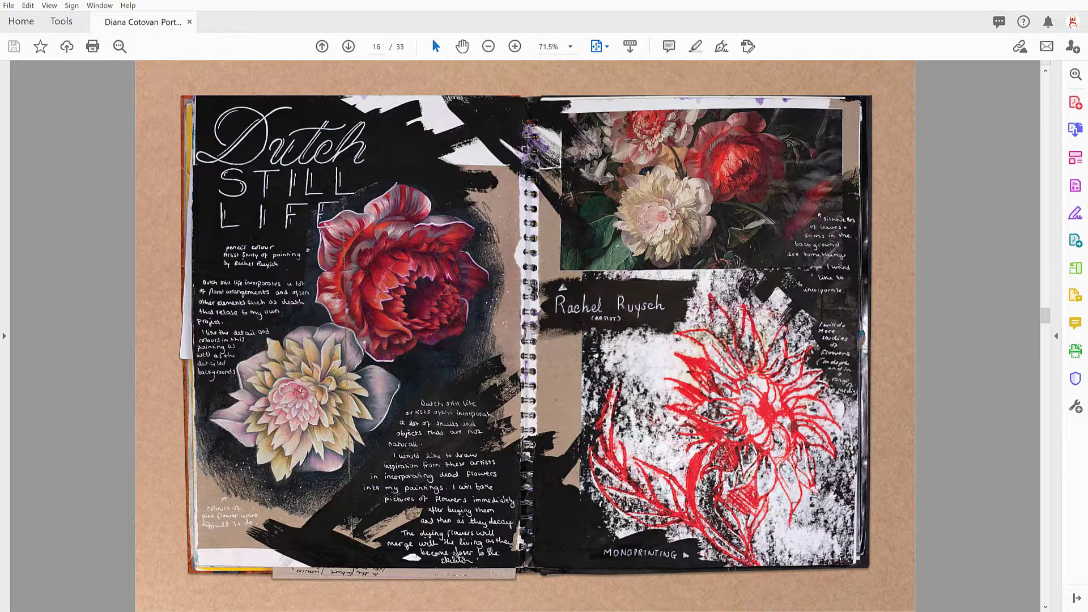
pyautogui.scroll(3, 607, 482)
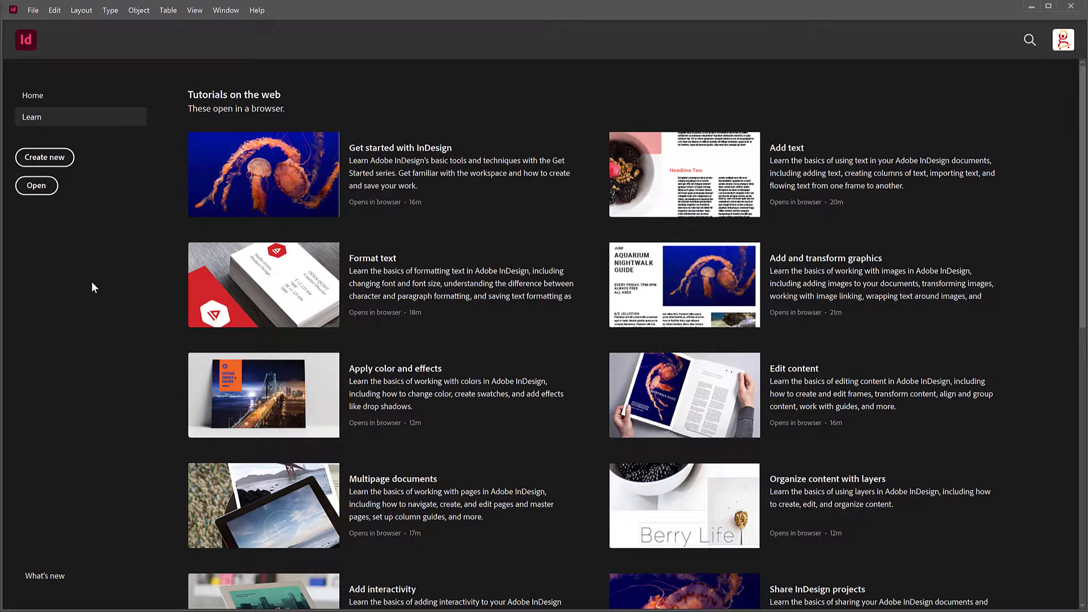
# Switch to InDesign, start a new document and dismiss the introductory banner in the setup dialog.
pyautogui.click(39, 159)
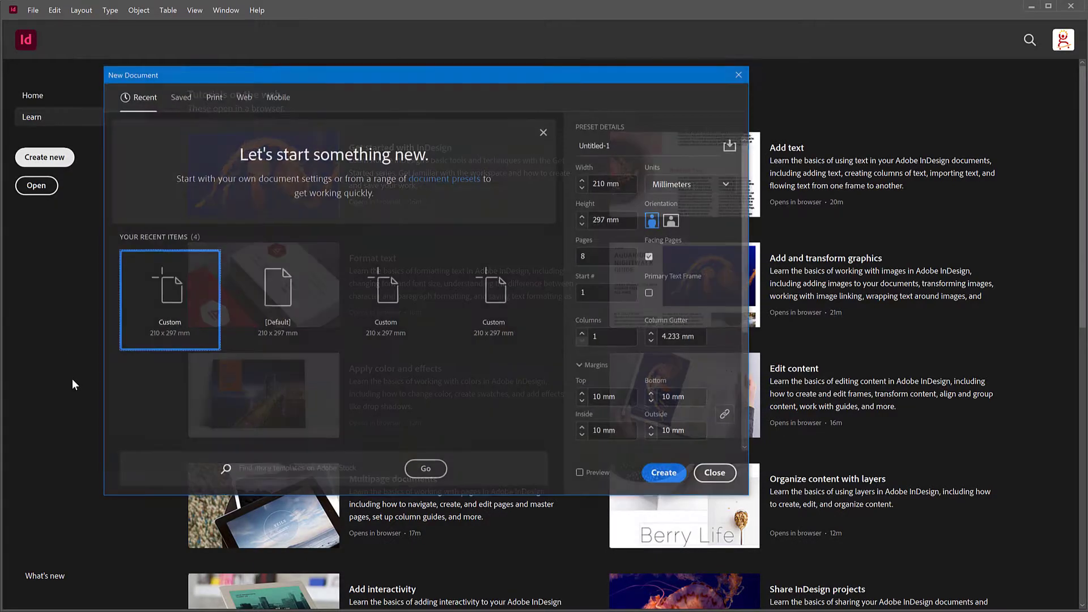
pyautogui.moveTo(399, 71); pyautogui.dragTo(506, 104)
pyautogui.moveTo(526, 139); pyautogui.dragTo(515, 115)
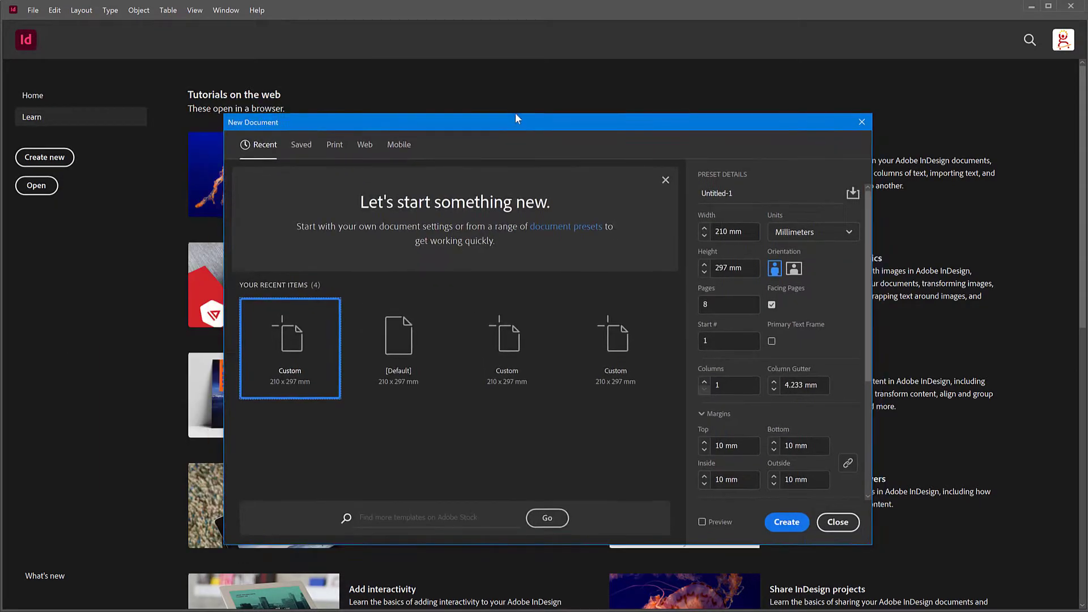
pyautogui.click(658, 170)
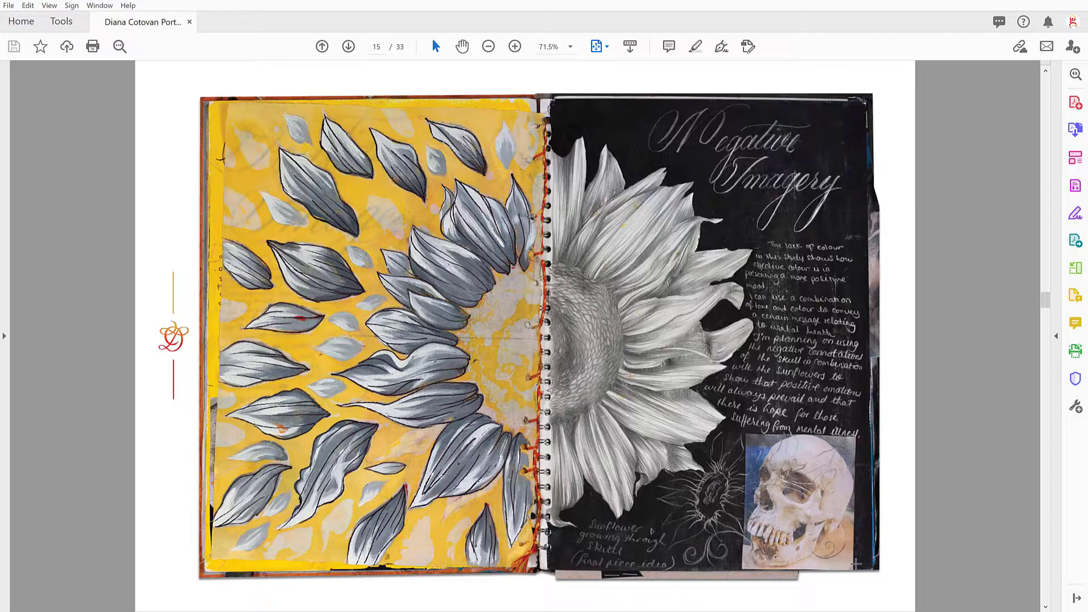
pyautogui.scroll(-1, 1031, 409)
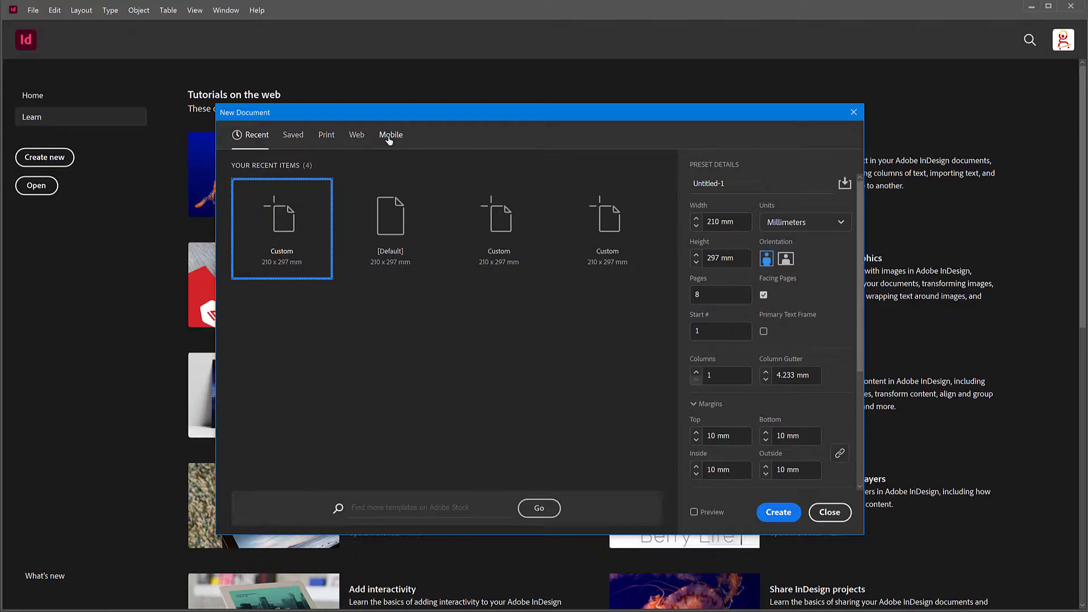
# Choose the A3 print preset for the new document, set it to landscape orientation and turn off facing pages.
pyautogui.click(327, 139)
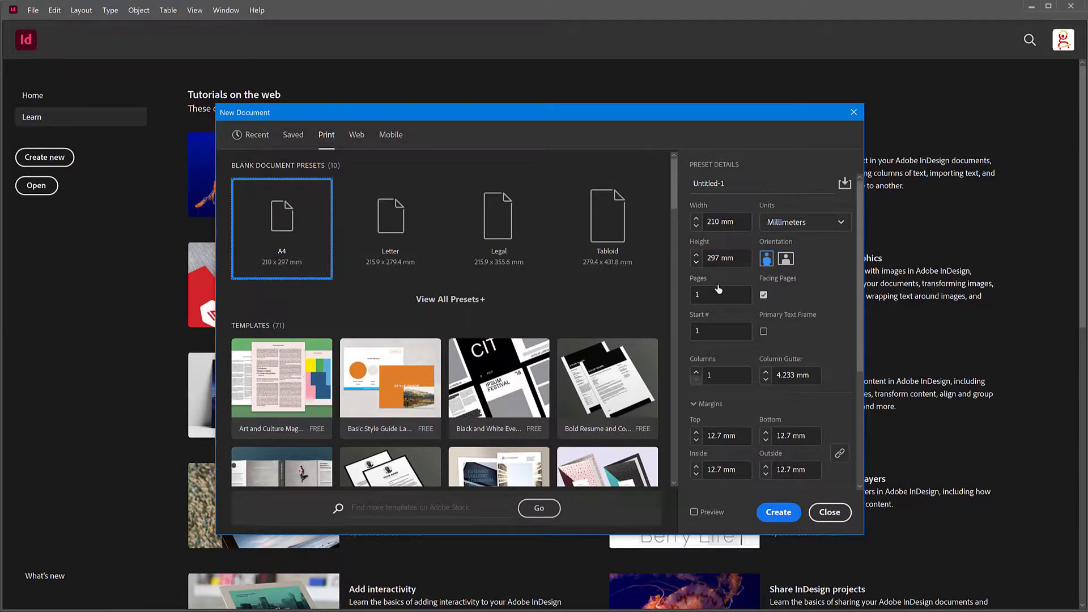
pyautogui.click(464, 306)
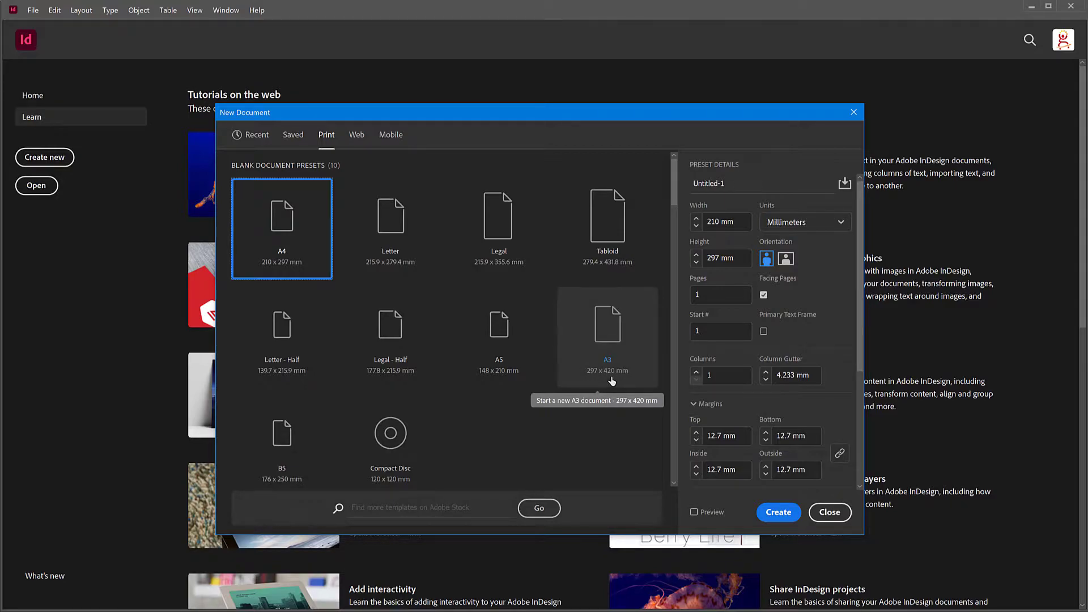
pyautogui.click(610, 328)
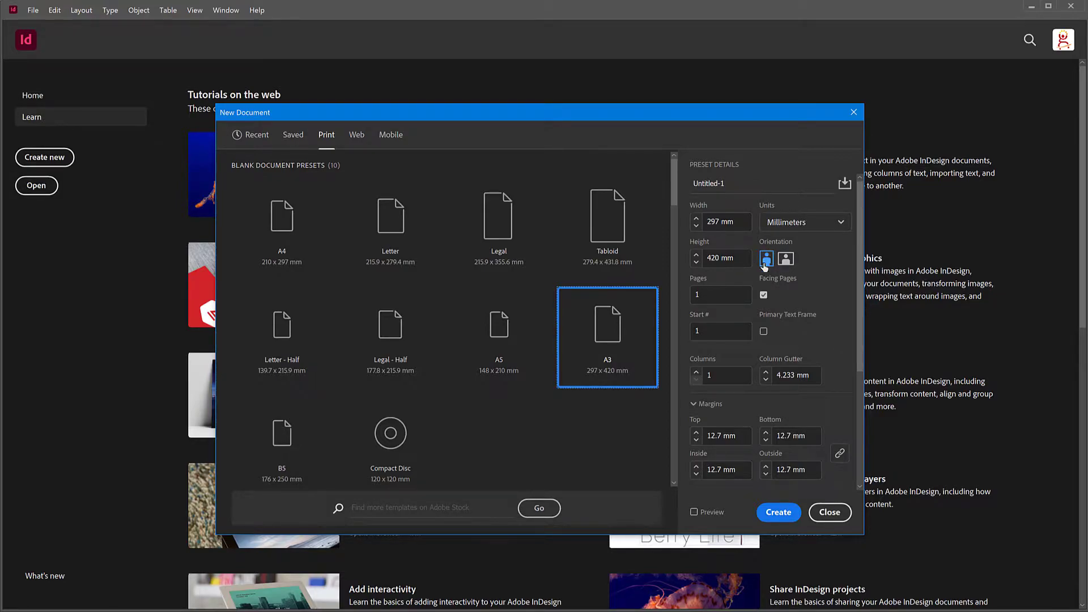
pyautogui.click(786, 260)
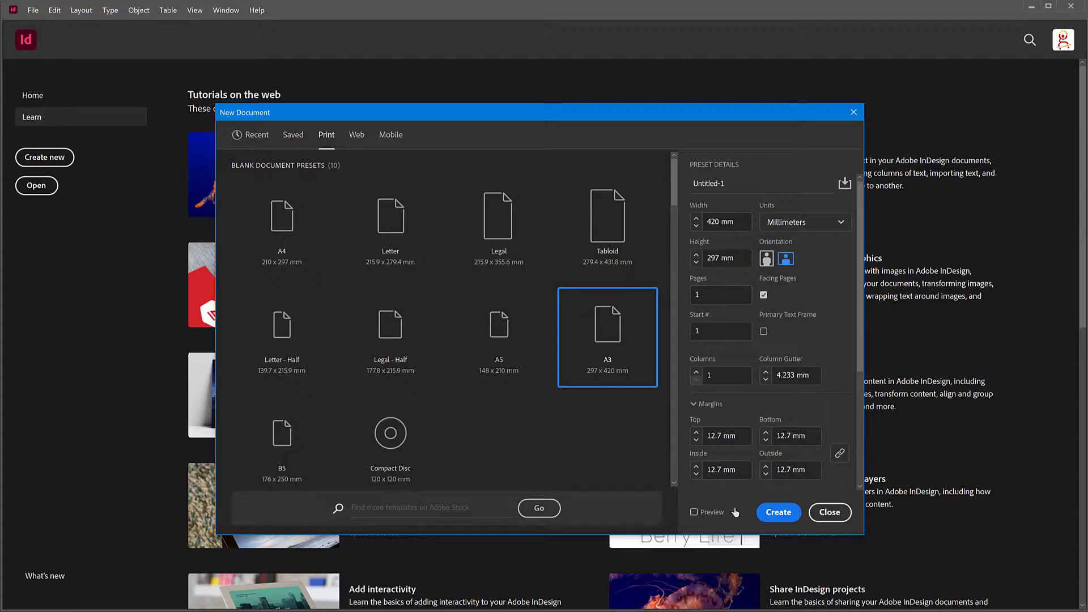
pyautogui.click(764, 296)
pyautogui.click(764, 294)
pyautogui.moveTo(860, 271); pyautogui.dragTo(859, 356)
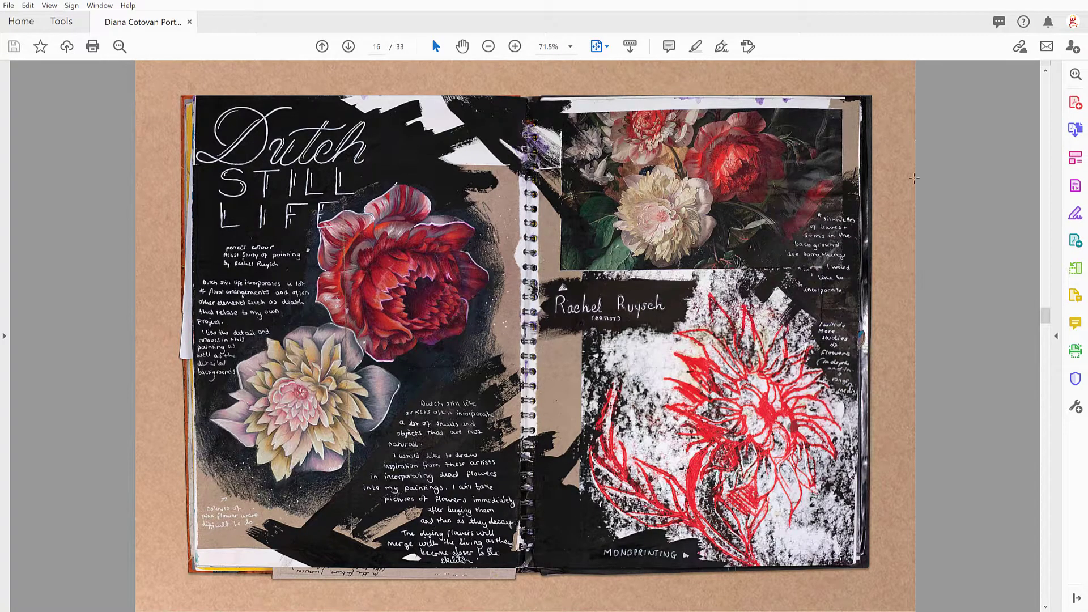
# Examine the sample portfolio's page layouts from the Dutch Still Life spread on page 16 through the Portraiture section.
pyautogui.moveTo(136, 325)
pyautogui.scroll(-3, 943, 353)
pyautogui.scroll(-3, 943, 352)
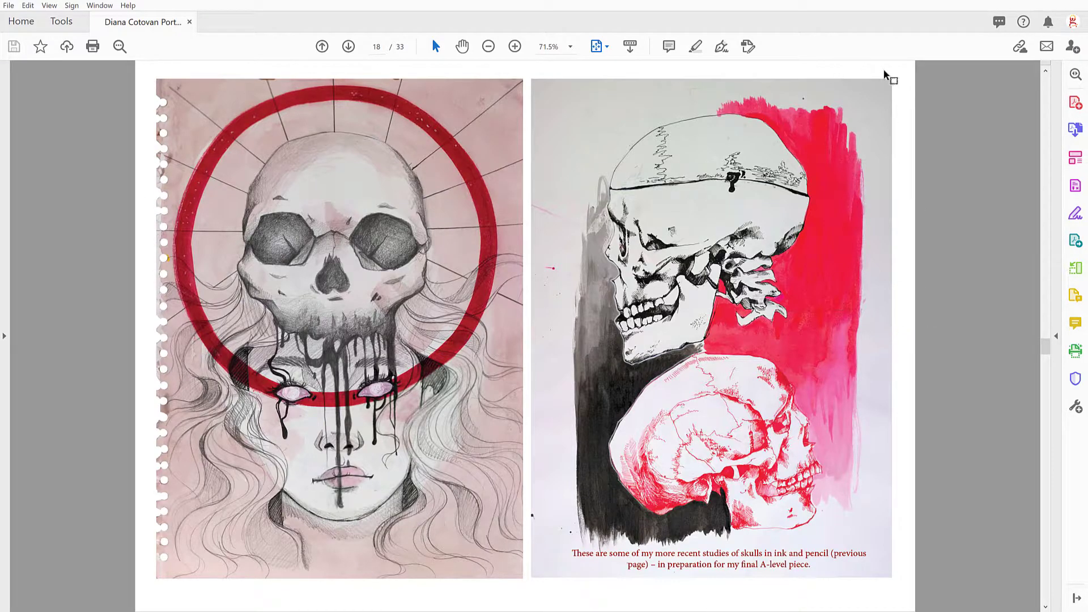
pyautogui.scroll(-3, 939, 242)
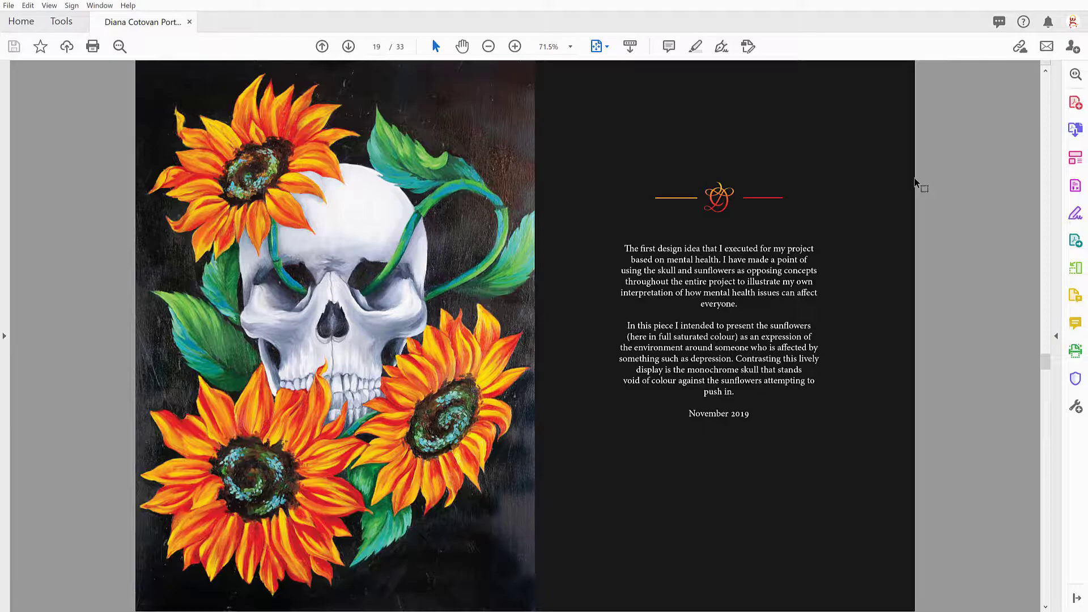
pyautogui.press('Right')
pyautogui.press('Right')
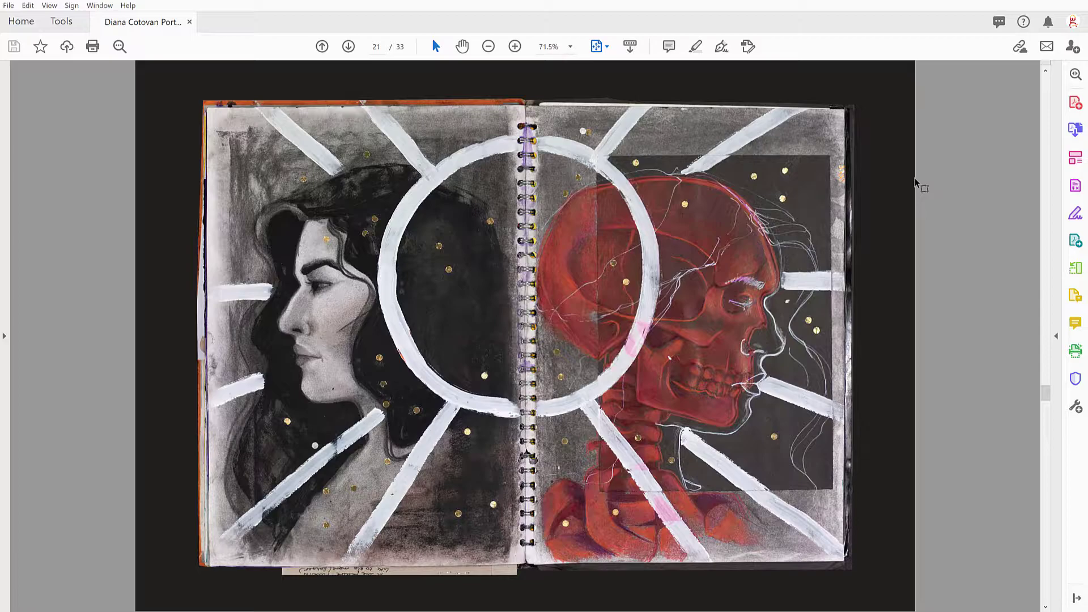
pyautogui.scroll(-1, 914, 178)
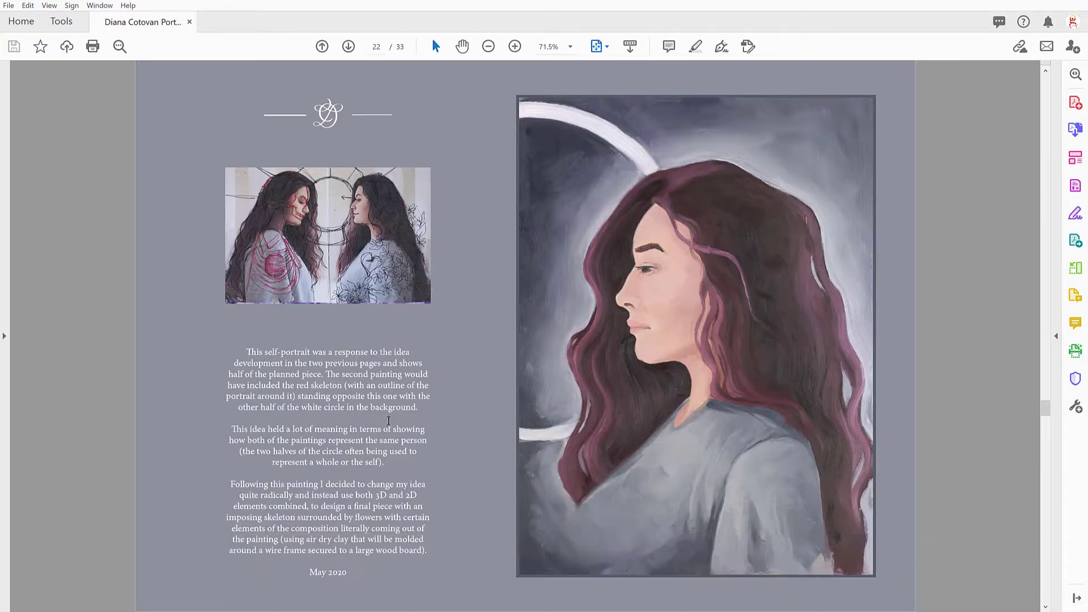
pyautogui.scroll(-2, 844, 306)
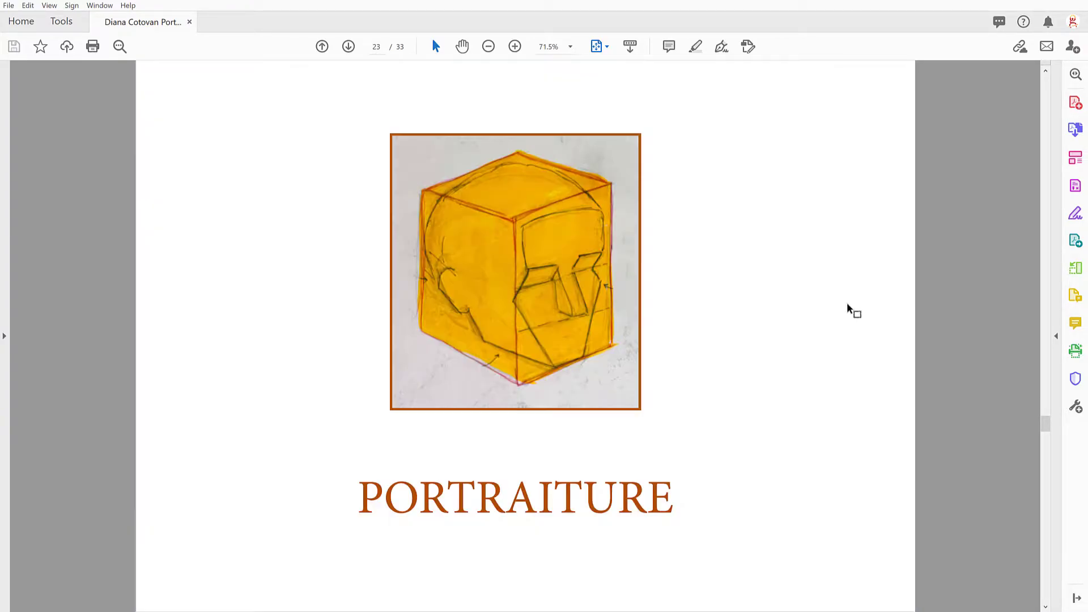
pyautogui.scroll(-2, 879, 318)
pyautogui.scroll(-2, 877, 317)
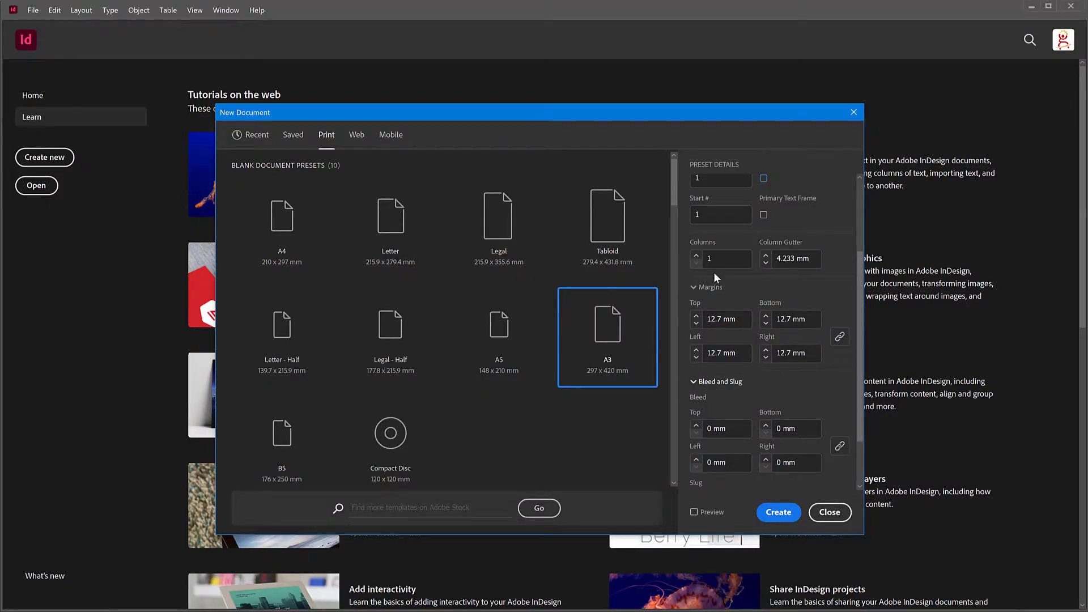
# Create the A3 landscape document in InDesign and move the floating Paragraph Styles panel clear of the page.
pyautogui.scroll(3, 809, 339)
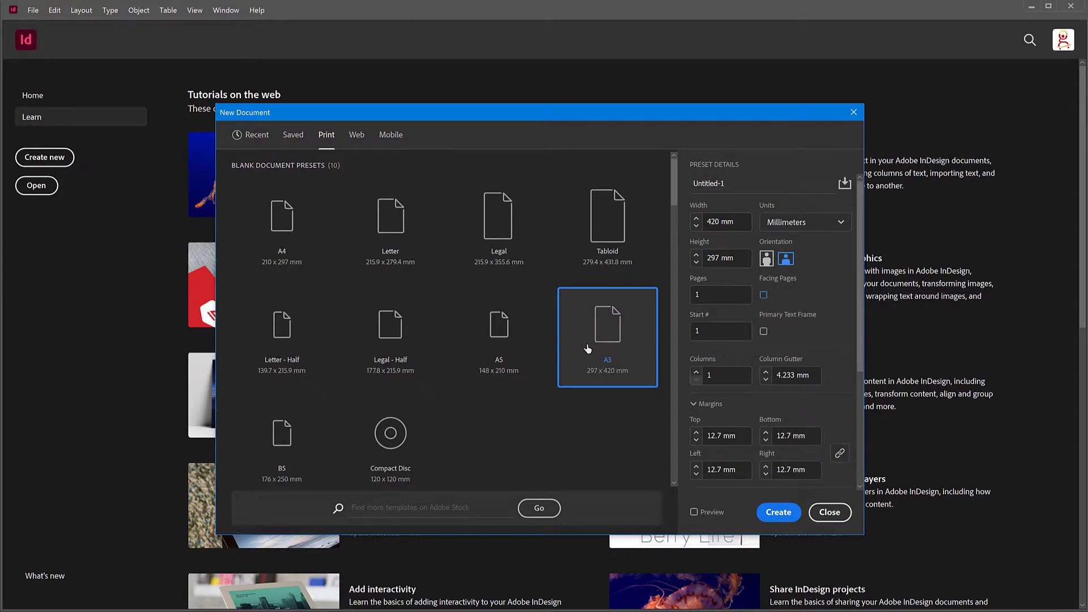
pyautogui.click(774, 514)
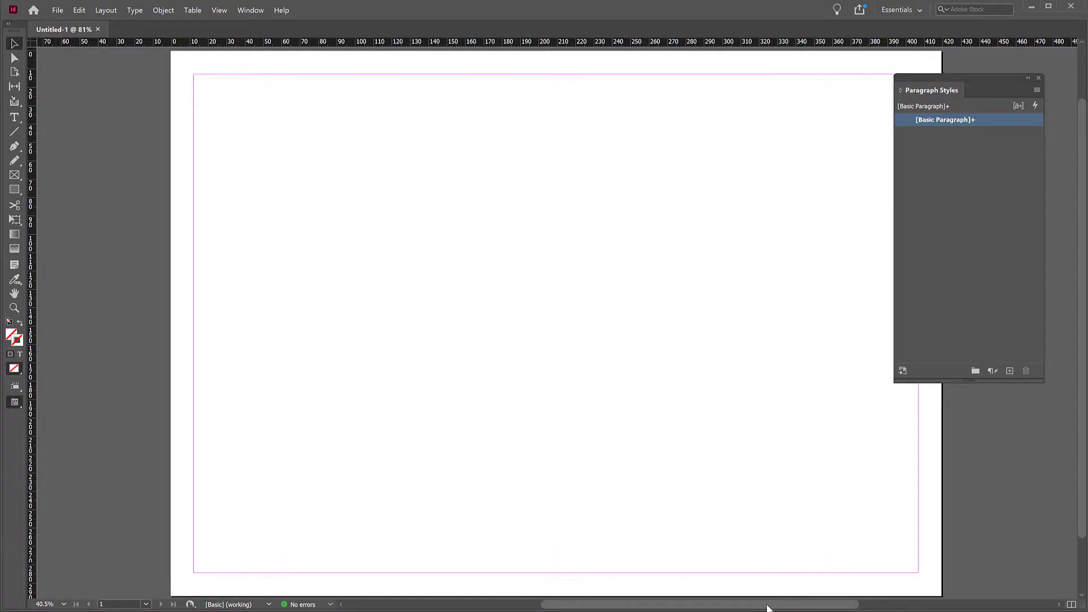
pyautogui.moveTo(767, 605); pyautogui.dragTo(799, 605)
pyautogui.moveTo(901, 82); pyautogui.dragTo(925, 92)
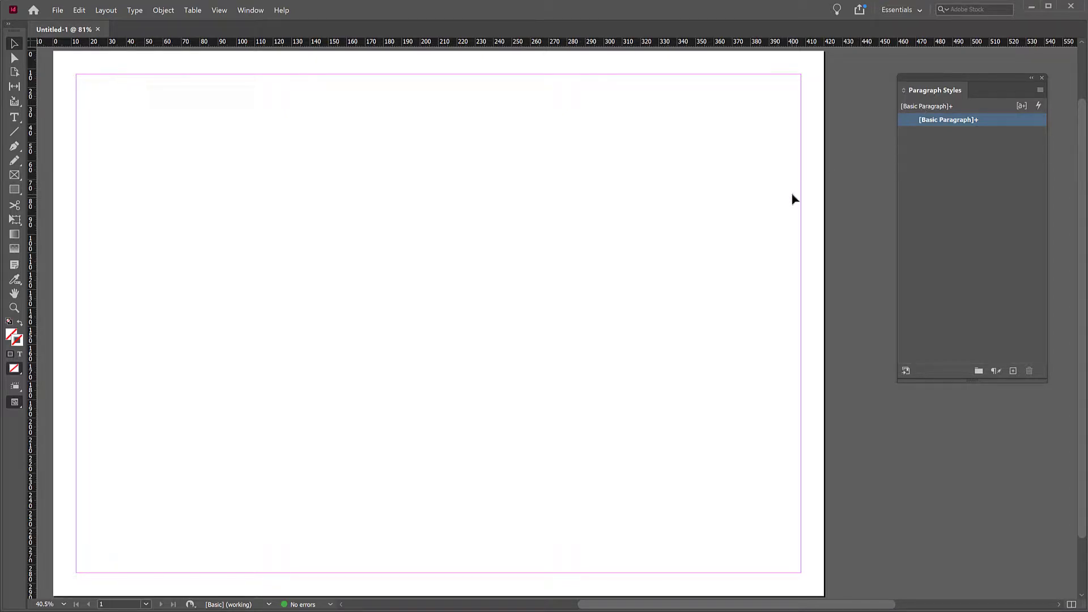
pyautogui.moveTo(910, 88)
pyautogui.mouseDown()
pyautogui.moveTo(825, 117)
pyautogui.moveTo(928, 104)
pyautogui.moveTo(852, 100)
pyautogui.moveTo(938, 93)
pyautogui.moveTo(910, 102)
pyautogui.mouseUp()
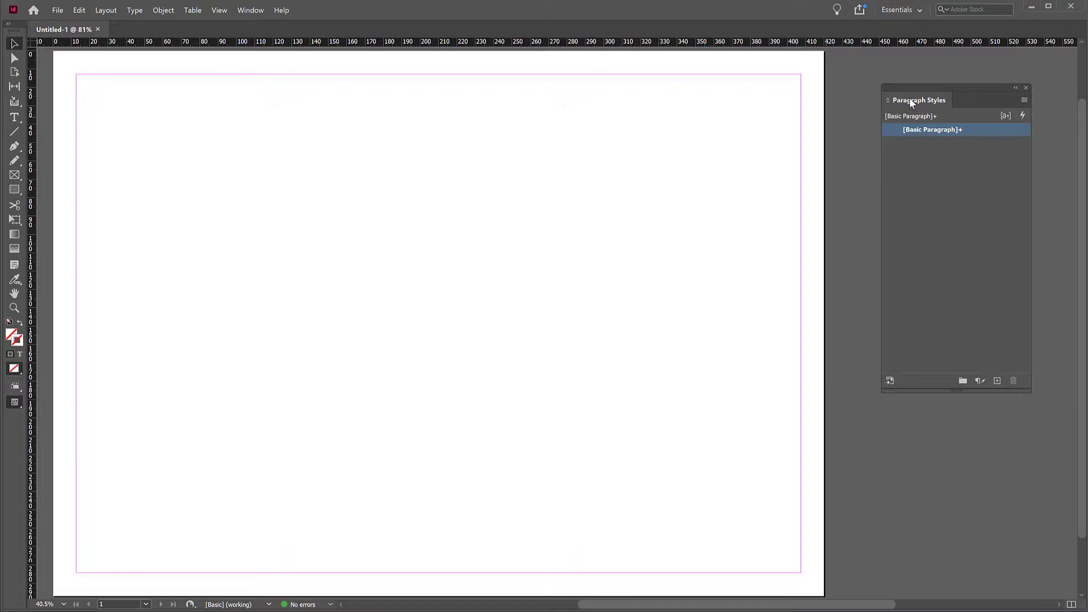
# Reset the Essentials workspace and check the document's page overview and properties.
pyautogui.click(250, 9)
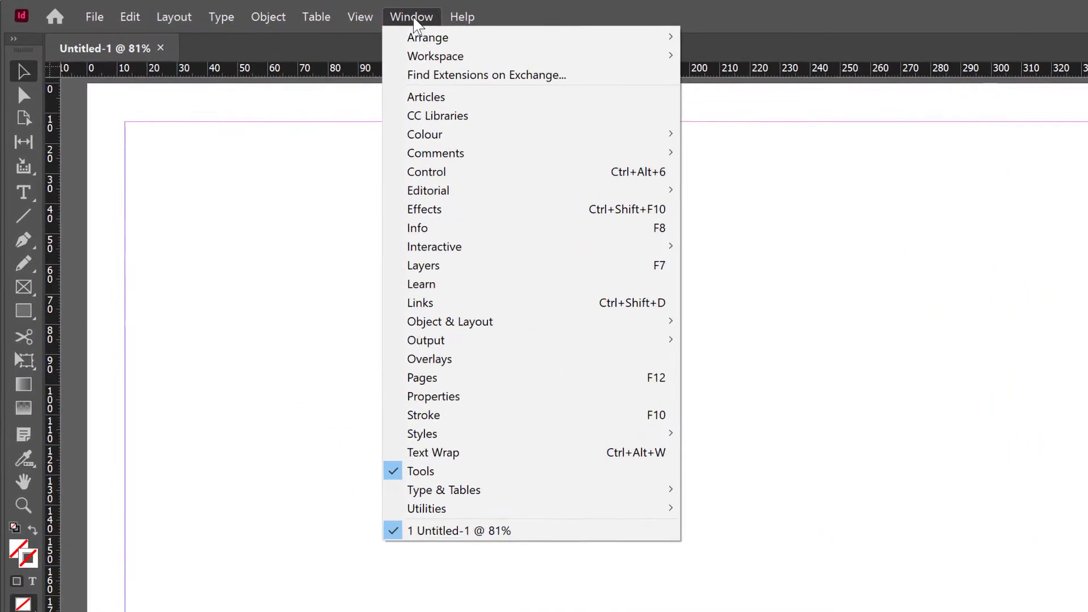
pyautogui.moveTo(301, 42)
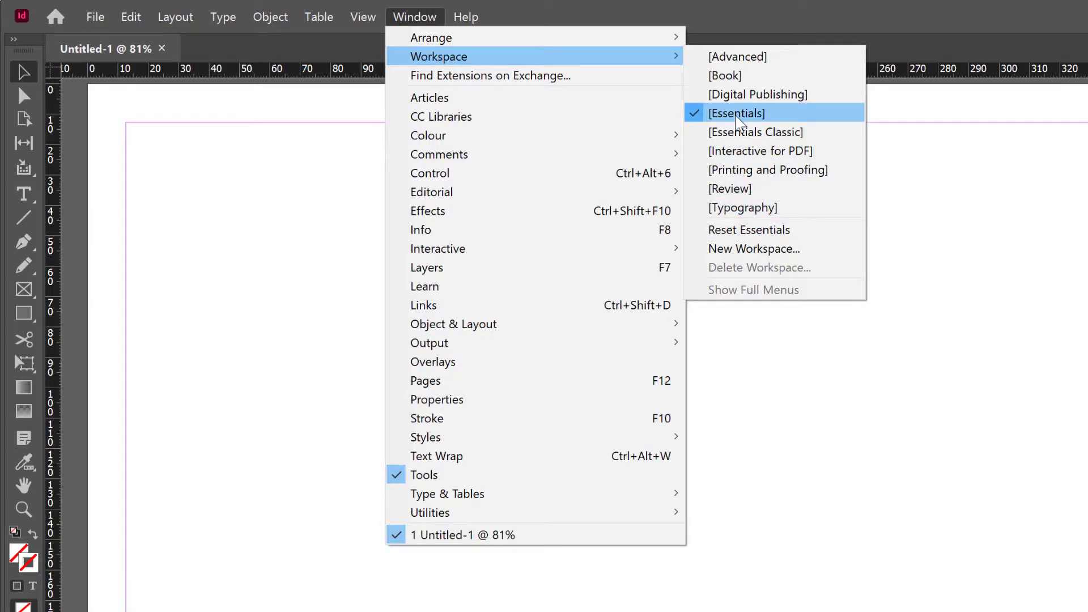
pyautogui.click(737, 231)
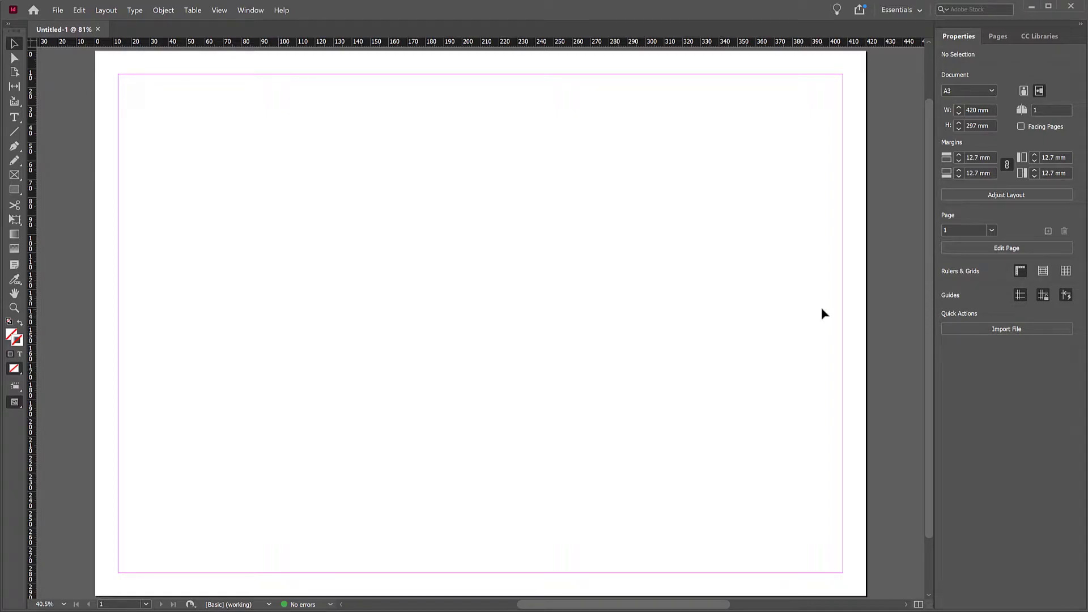
pyautogui.click(251, 11)
pyautogui.moveTo(254, 36)
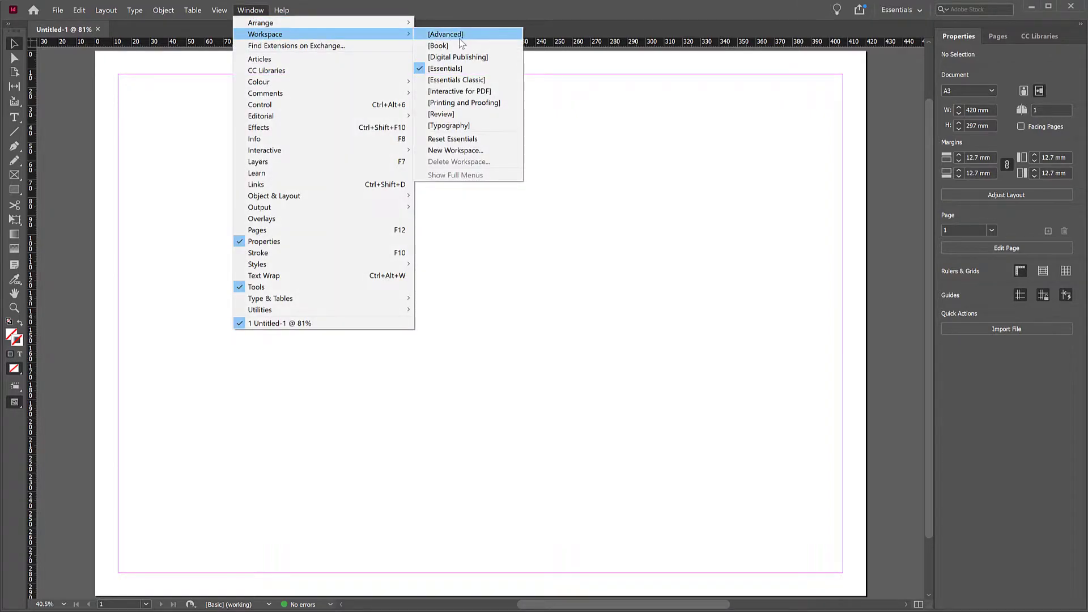
pyautogui.click(463, 140)
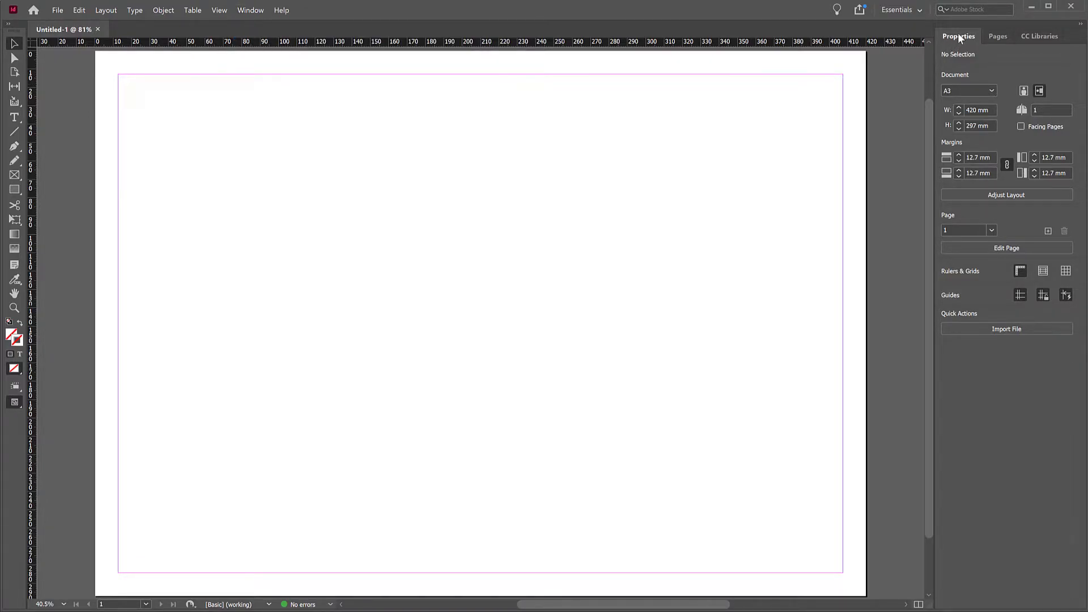
pyautogui.click(997, 36)
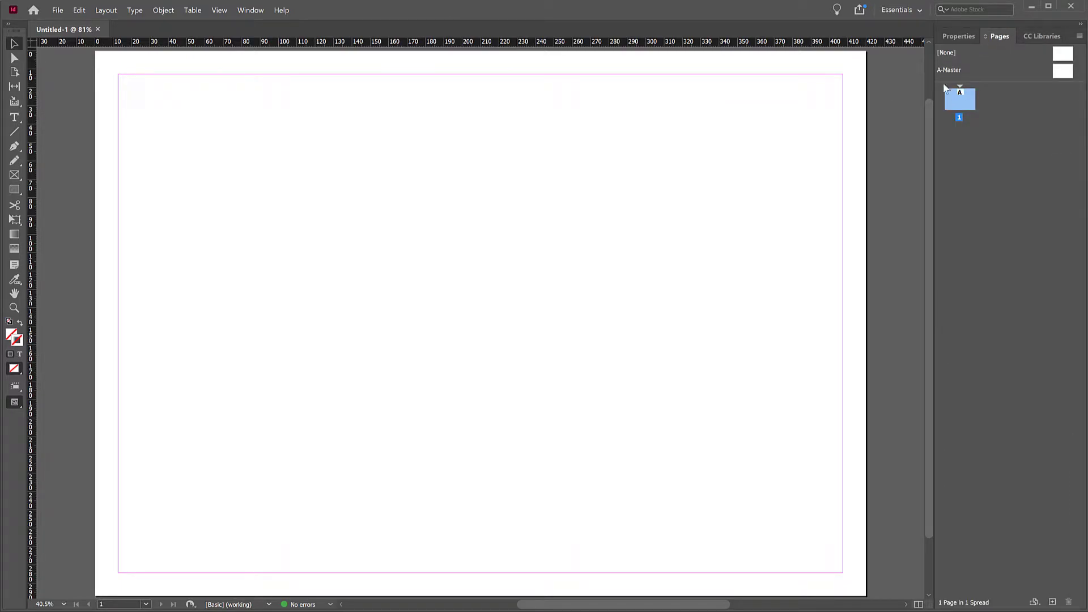
pyautogui.click(958, 40)
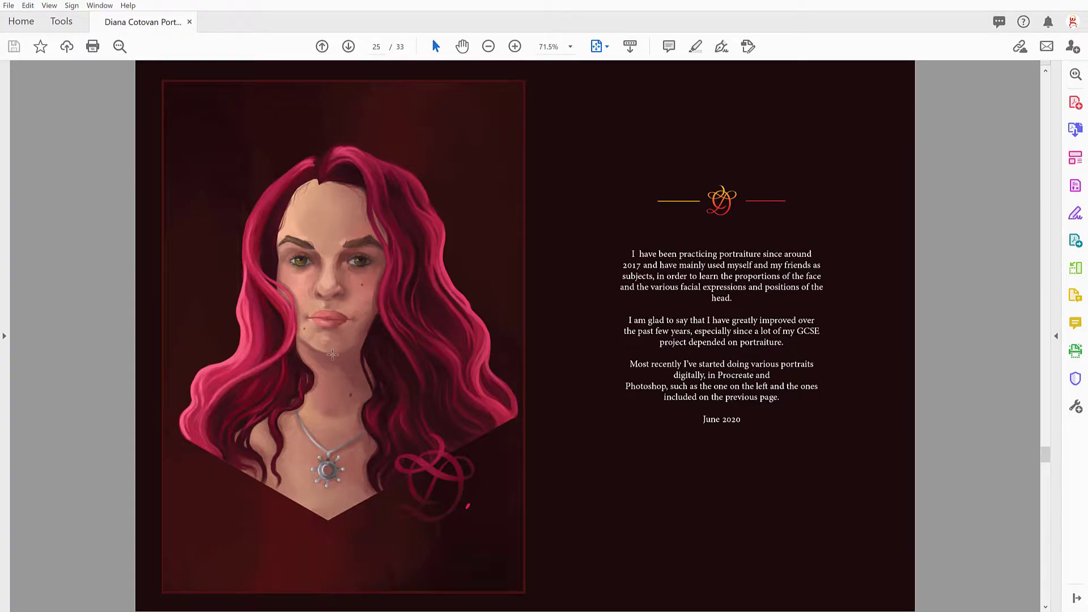
# Examine the sample portfolio's portrait, sketchbook and sunflower pages, its front cover and the Personal Projects title page.
pyautogui.scroll(-3, 614, 348)
pyautogui.scroll(12, 615, 353)
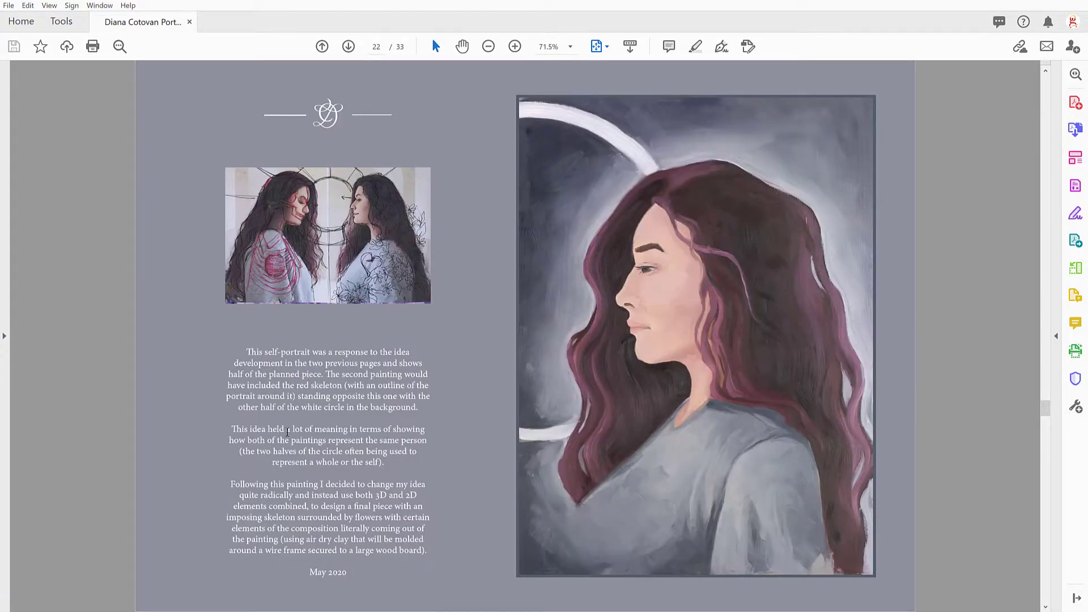
pyautogui.scroll(6, 431, 476)
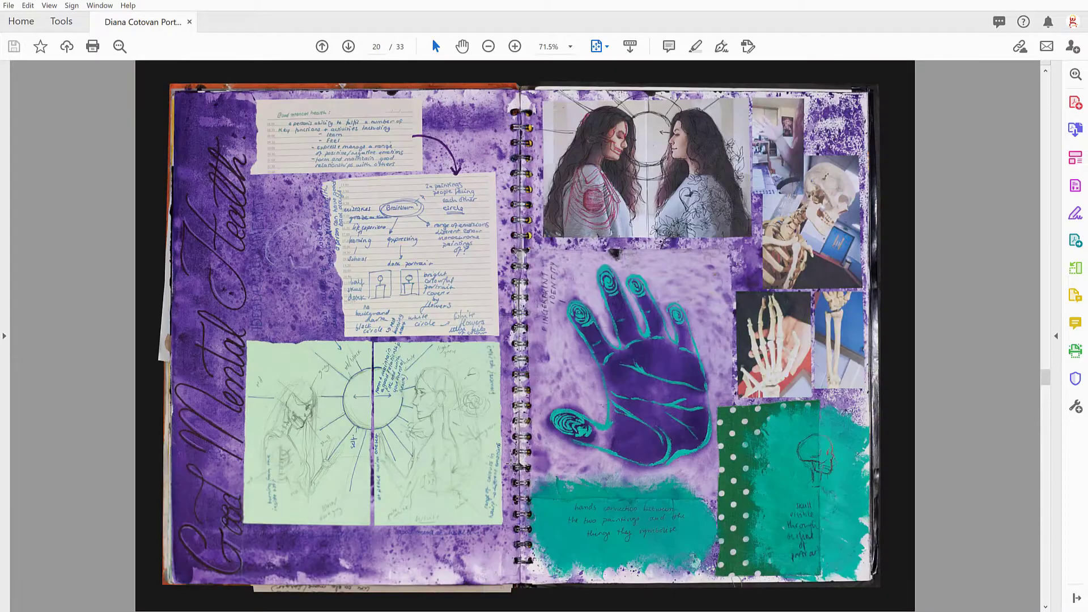
pyautogui.scroll(3, 510, 465)
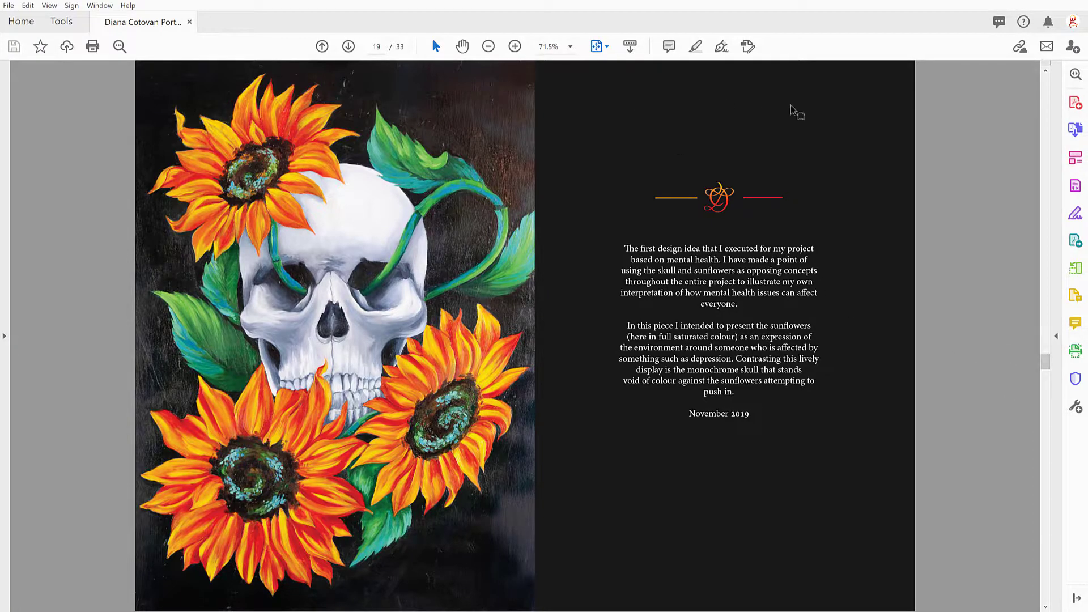
pyautogui.moveTo(1046, 361); pyautogui.dragTo(1045, 73)
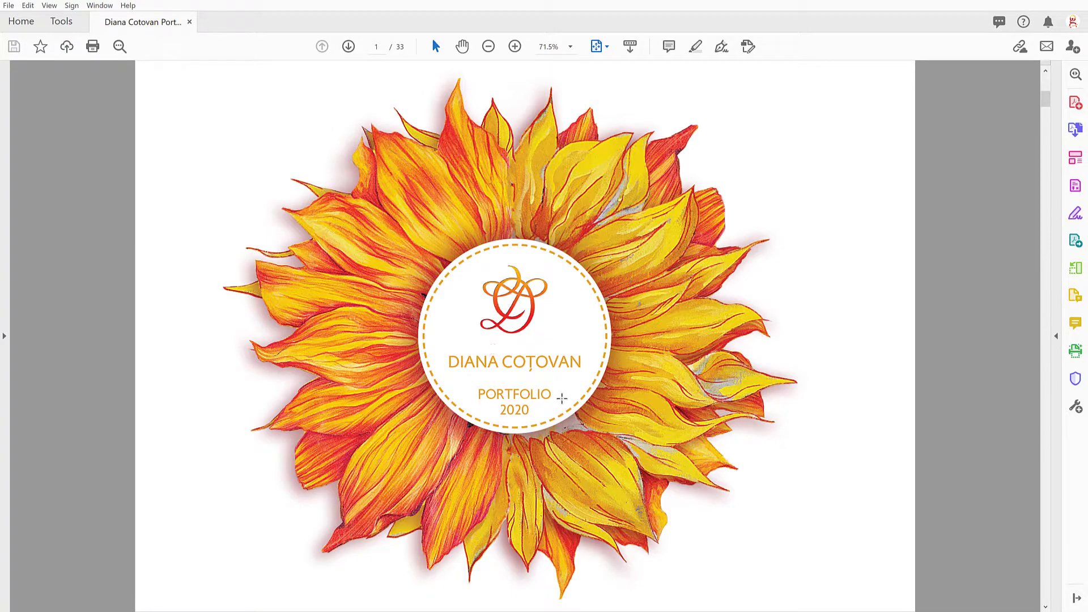
pyautogui.press('pagedown')
pyautogui.press('pagedown')
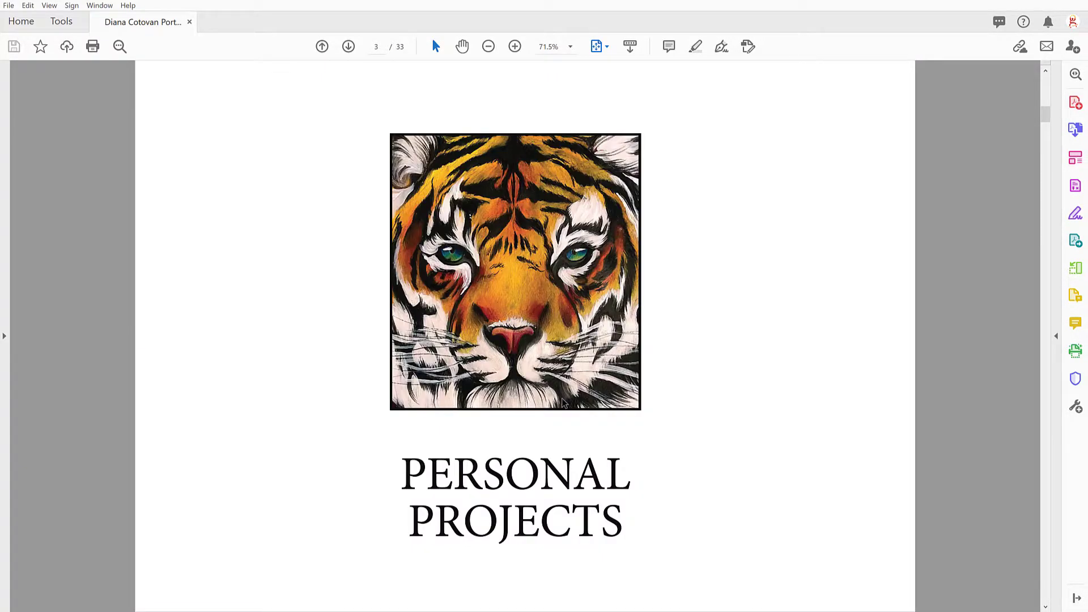
pyautogui.press('pagedown')
pyautogui.press('pageup')
pyautogui.press('pageup')
pyautogui.press('pageup')
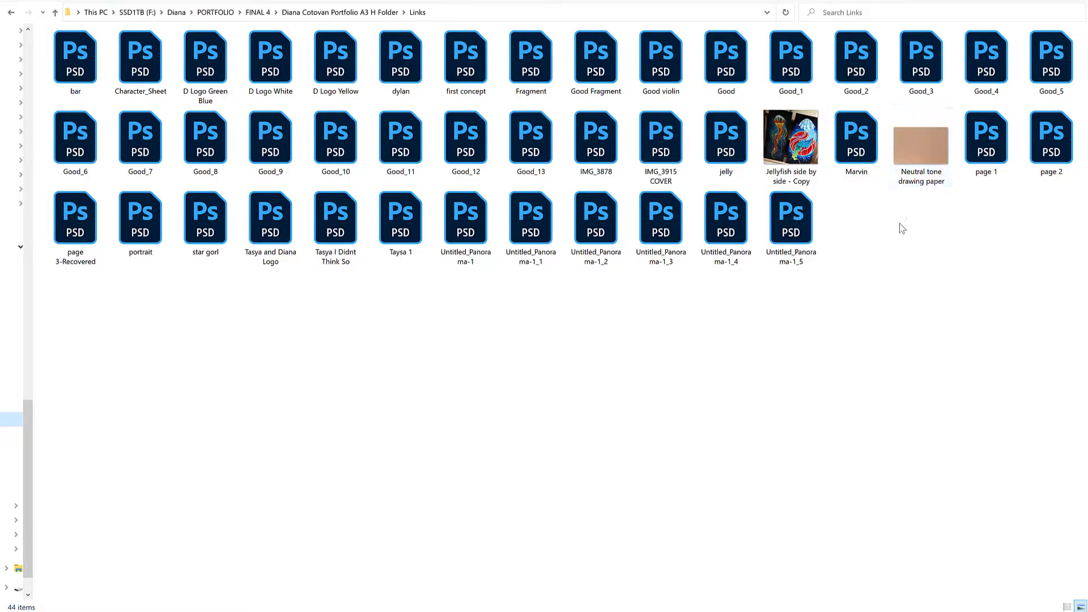
# Switch to Bridge, look through the artwork thumbnails in the Links folder and select IMG_3915 COVER.psd.
pyautogui.moveTo(776, 147)
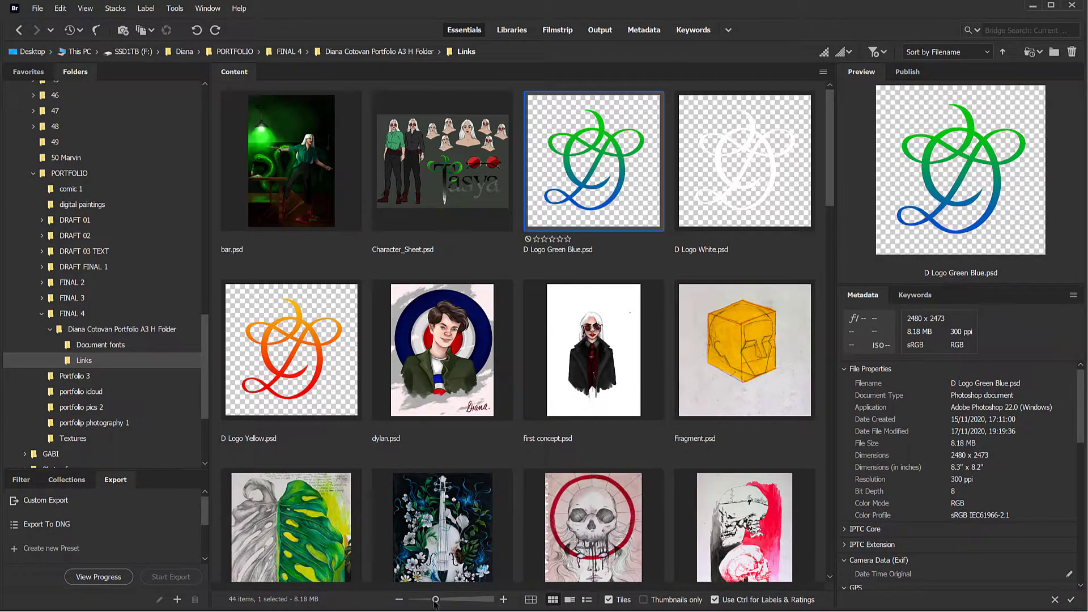
pyautogui.moveTo(435, 599); pyautogui.dragTo(429, 600)
pyautogui.scroll(-1, 827, 141)
pyautogui.scroll(-3, 829, 178)
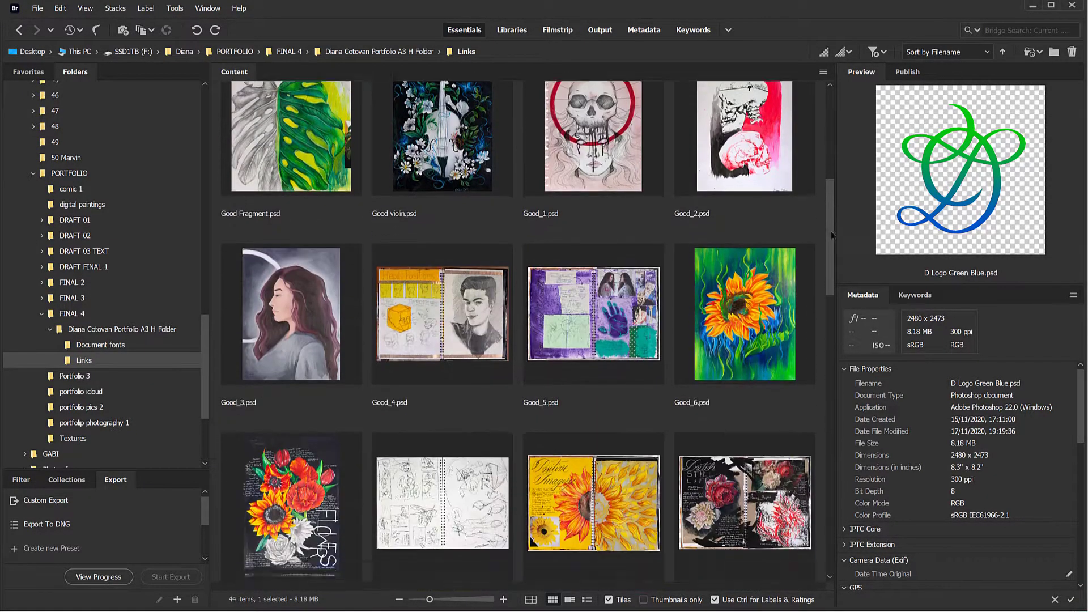
pyautogui.scroll(-2, 840, 296)
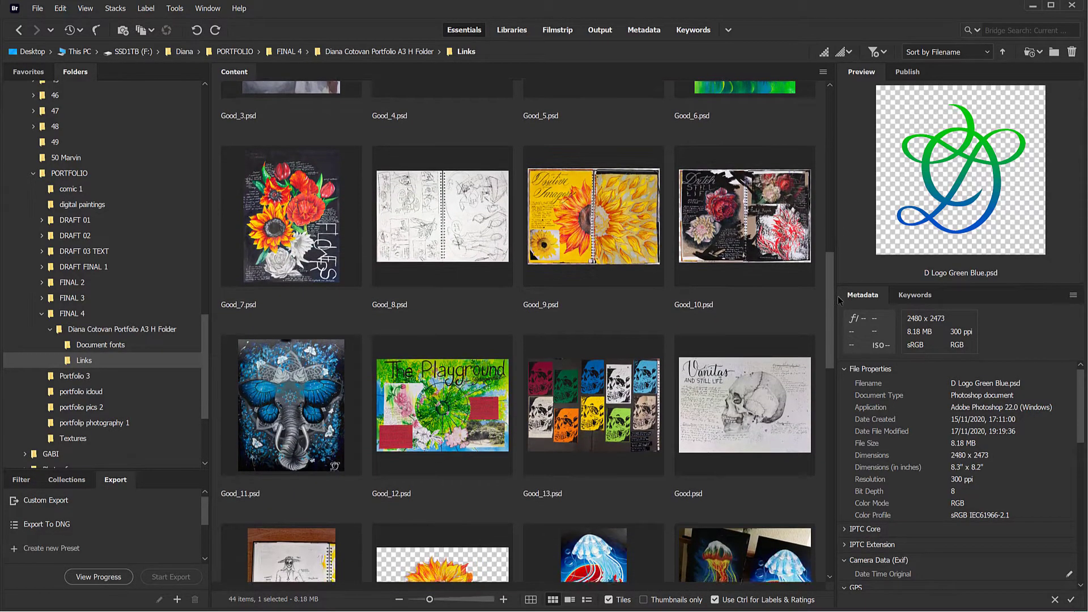
pyautogui.scroll(-2, 845, 340)
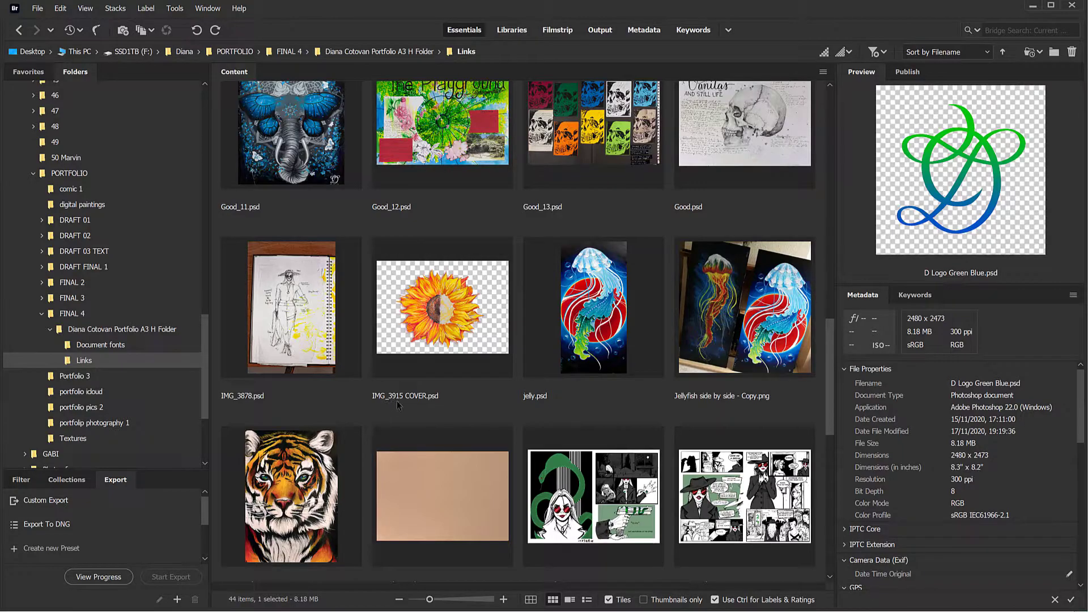
pyautogui.click(417, 400)
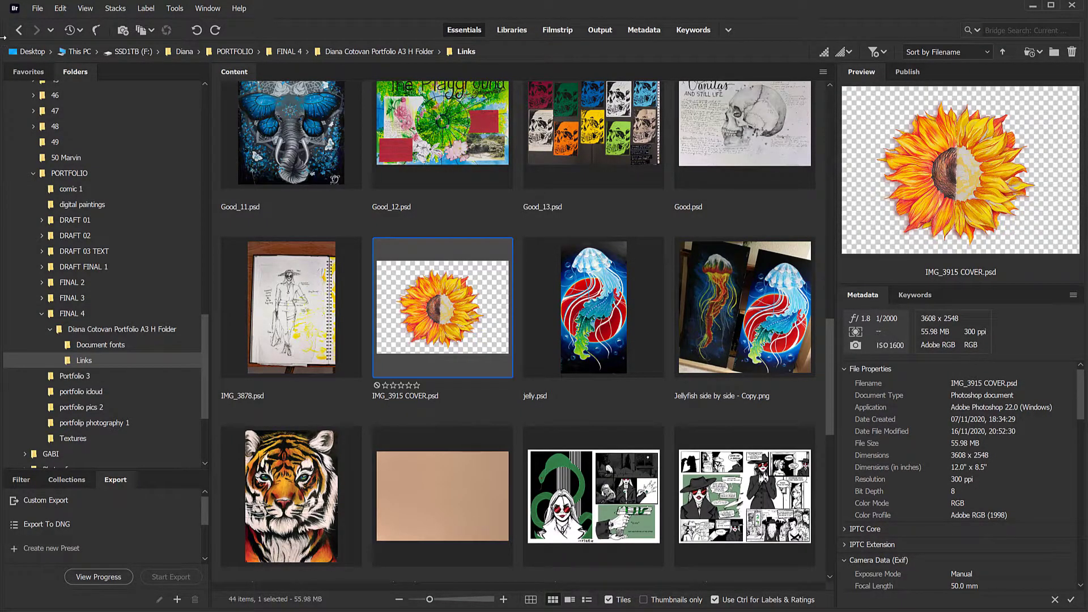
# Narrow the Bridge window and place IMG_3915 COVER.psd from it onto the InDesign page, spanning the margins at about 395 × 279 mm.
pyautogui.moveTo(2, 36); pyautogui.dragTo(299, 37)
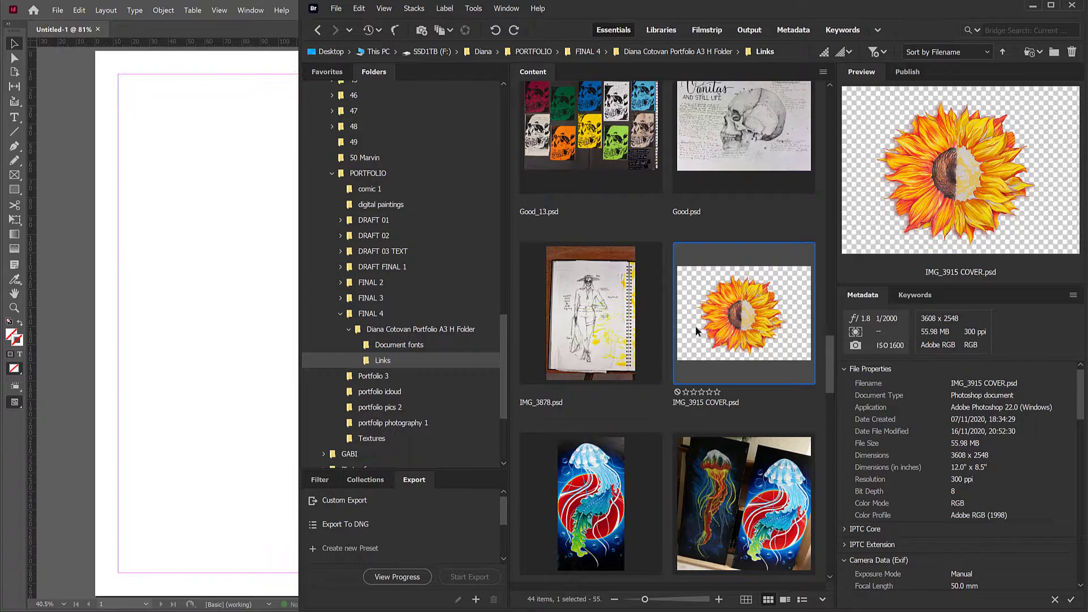
pyautogui.moveTo(743, 305); pyautogui.dragTo(188, 169)
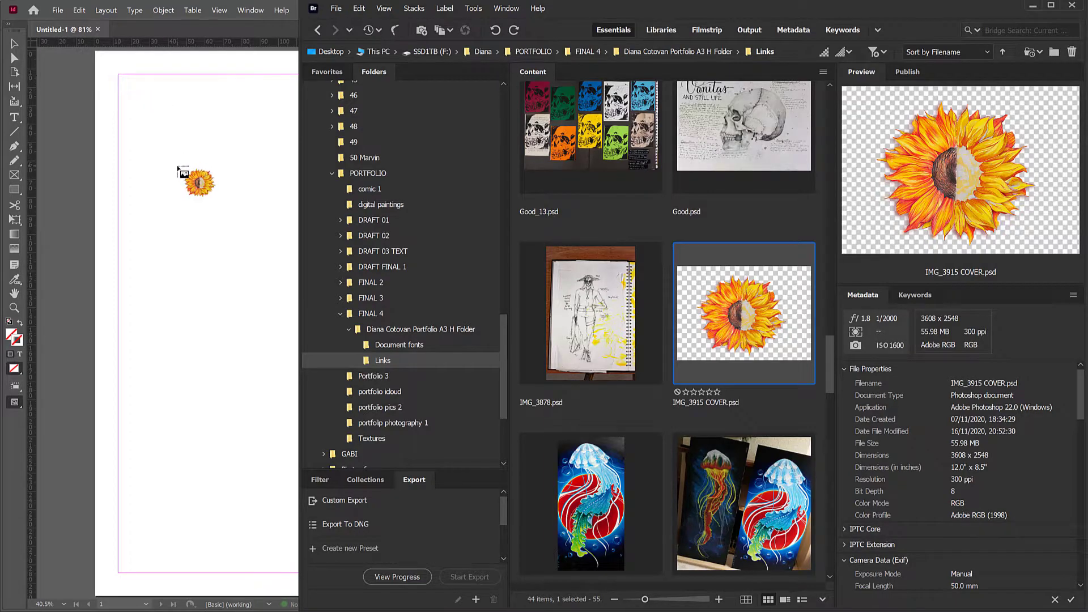
pyautogui.click(120, 77)
pyautogui.moveTo(120, 76); pyautogui.dragTo(841, 375)
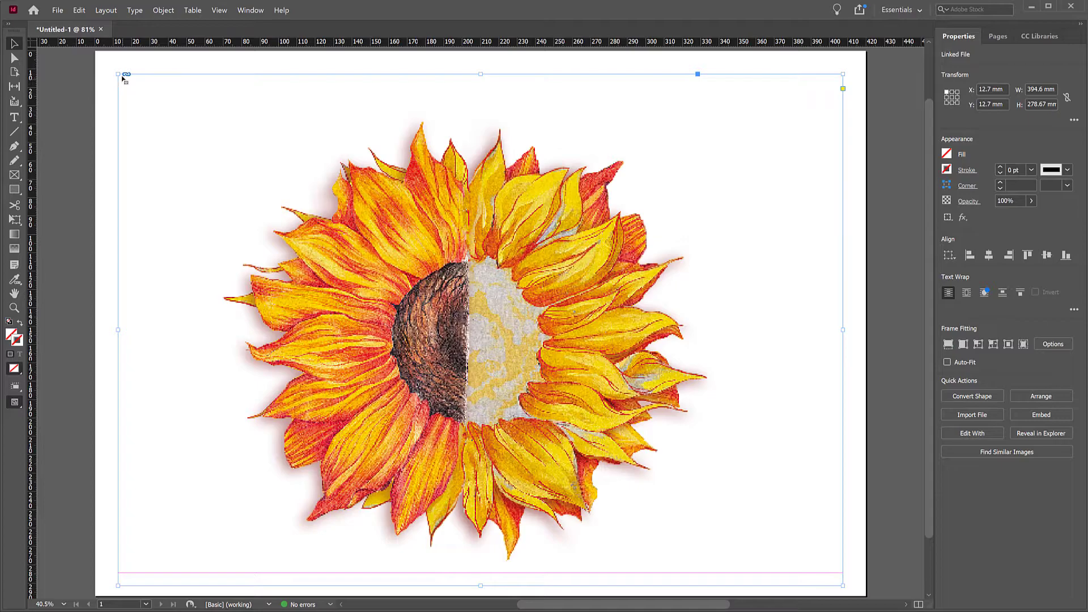
# Extend the sunflower's frame to the page edges at 420 × 297 mm and fit the content proportionally.
pyautogui.moveTo(116, 73); pyautogui.dragTo(95, 51)
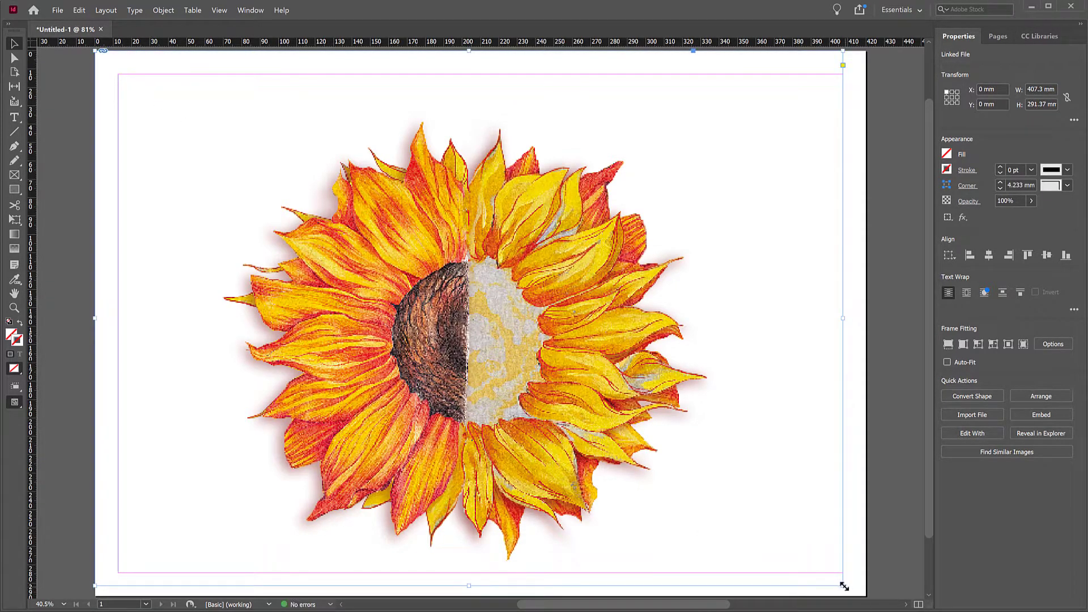
pyautogui.moveTo(843, 584); pyautogui.dragTo(866, 595)
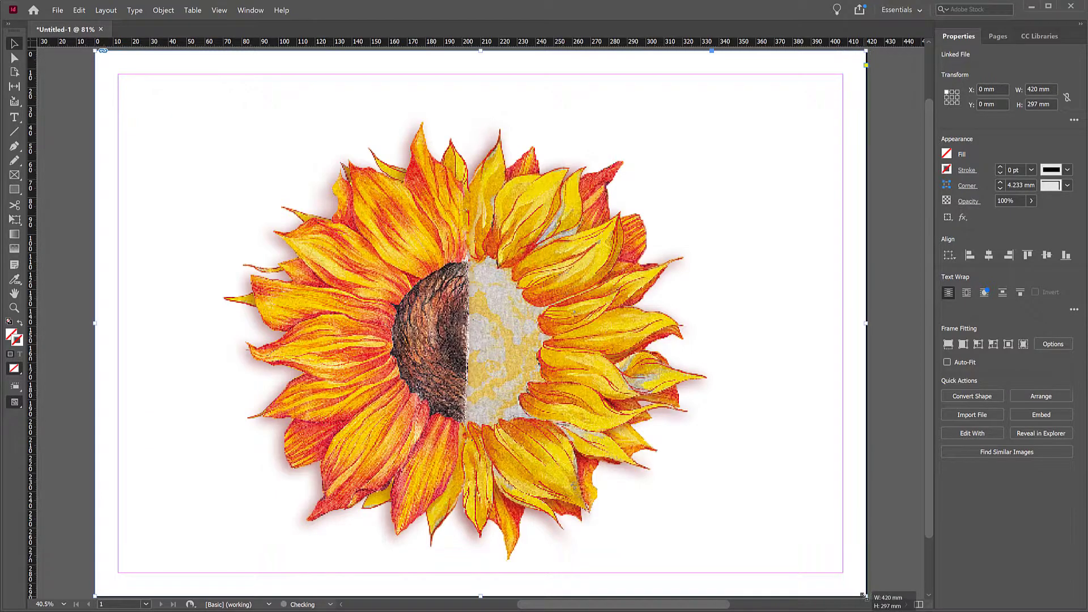
pyautogui.rightClick(433, 294)
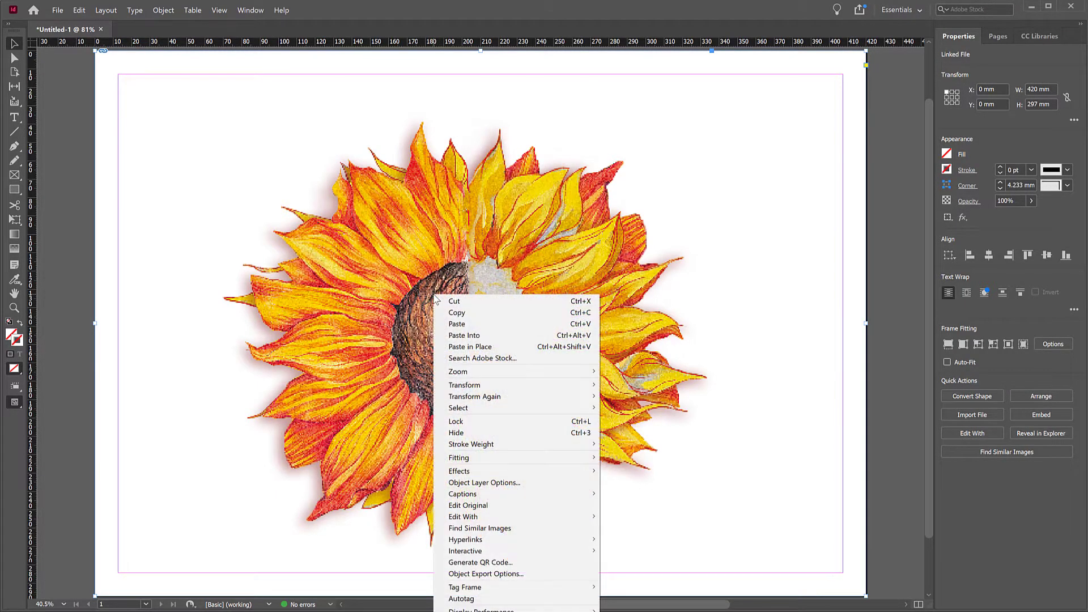
pyautogui.moveTo(482, 459)
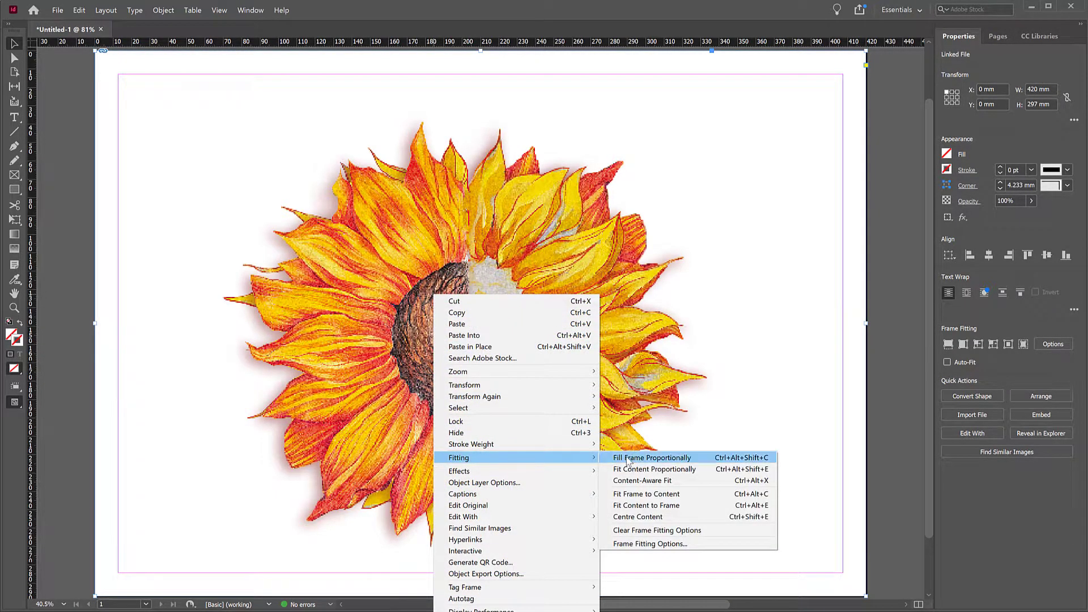
pyautogui.click(668, 470)
# Delete the full-page sunflower image from the page.
pyautogui.click(62, 70)
pyautogui.click(280, 189)
pyautogui.press('Delete')
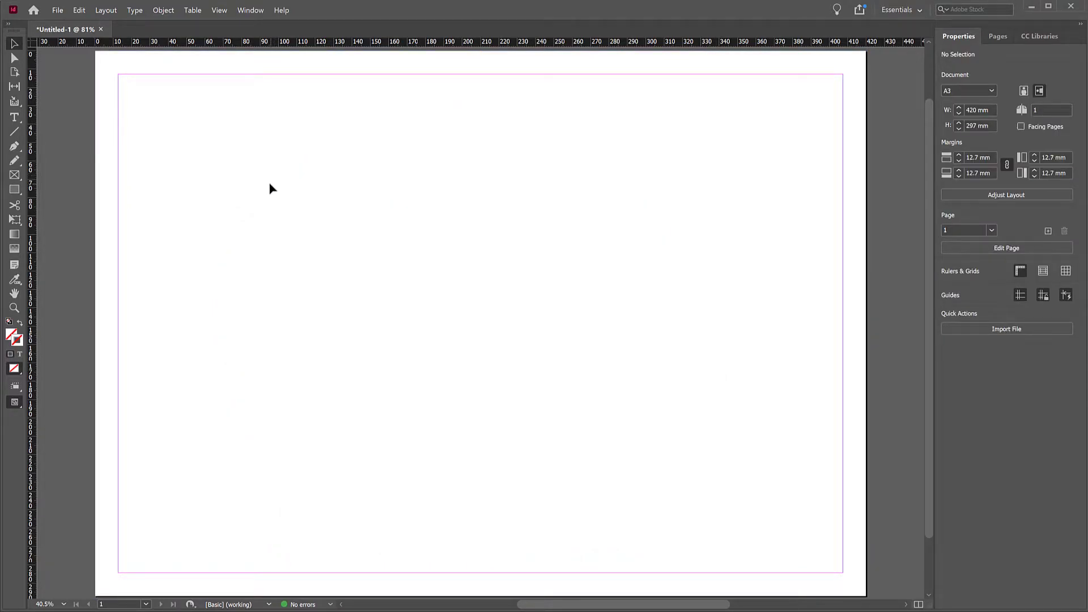
# Place IMG_3915 COVER from the Links folder with the Place command, in a frame about 162 × 114 mm near the page's upper-left corner.
pyautogui.click(58, 11)
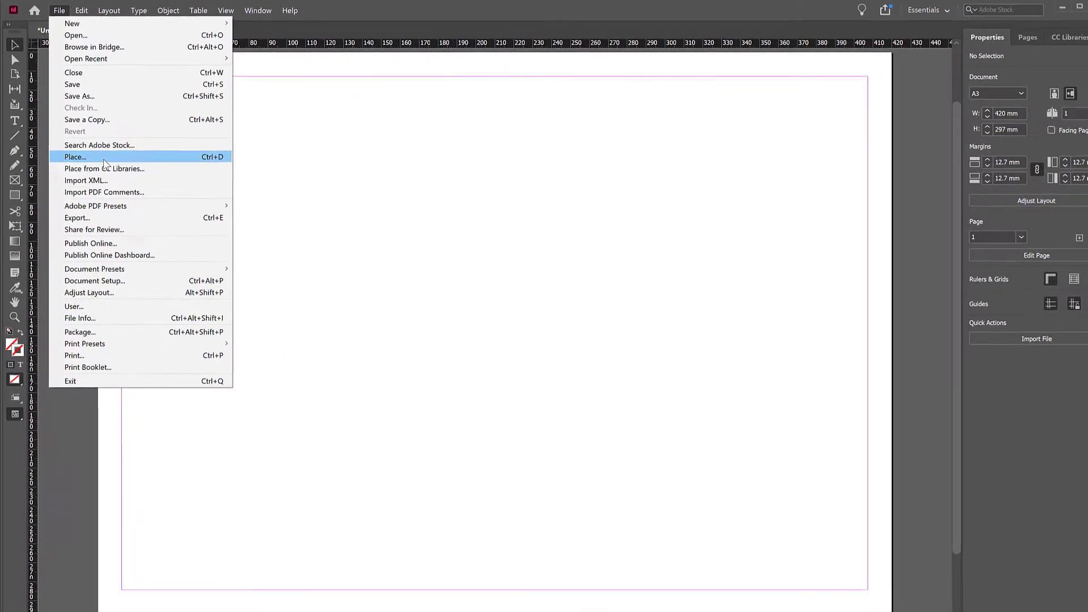
pyautogui.click(104, 159)
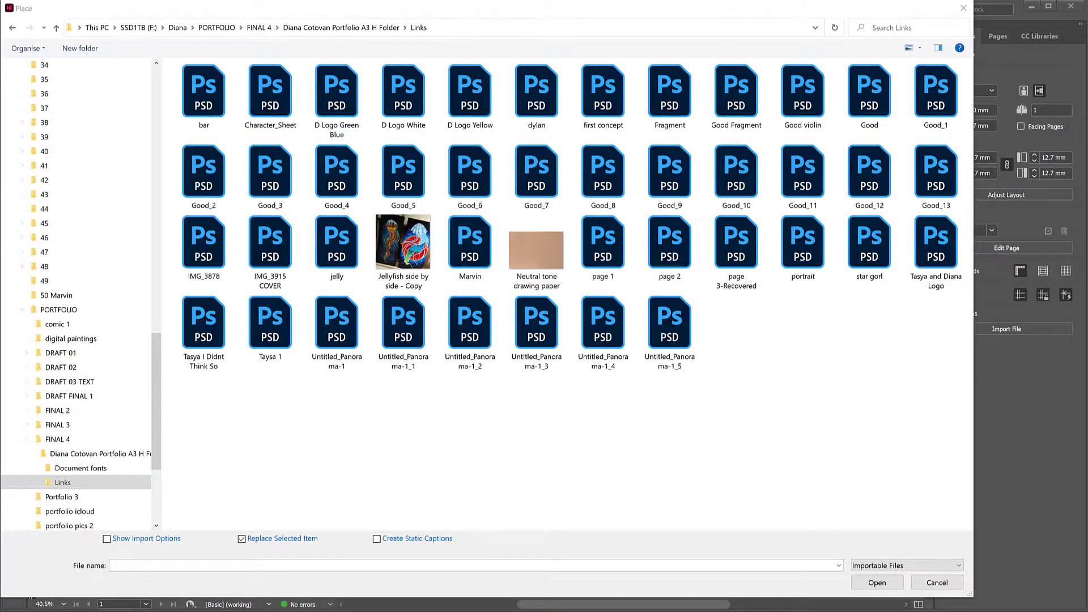
pyautogui.click(275, 244)
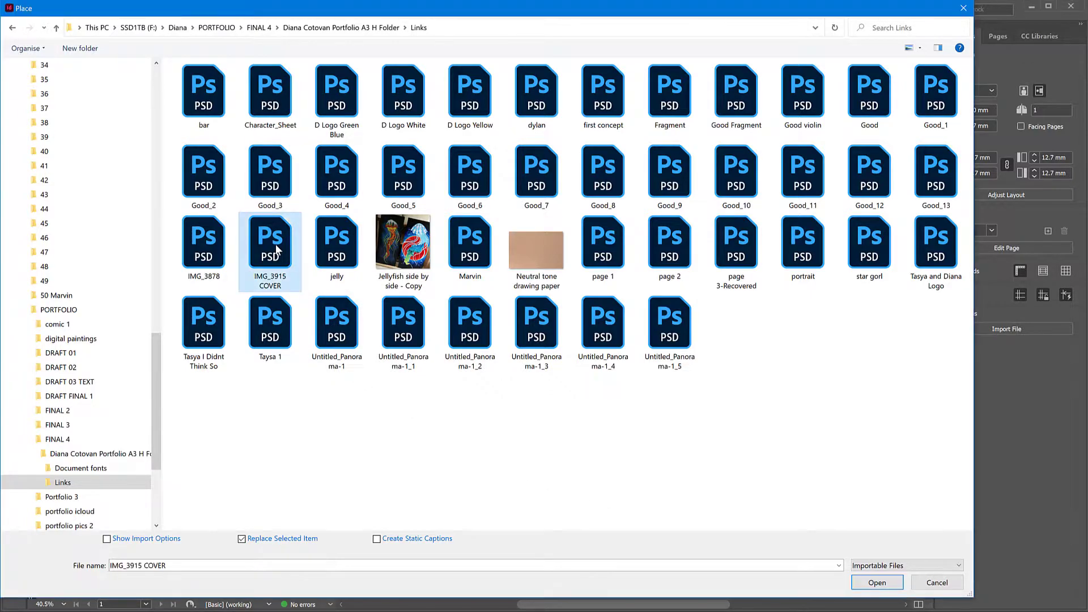
pyautogui.click(871, 586)
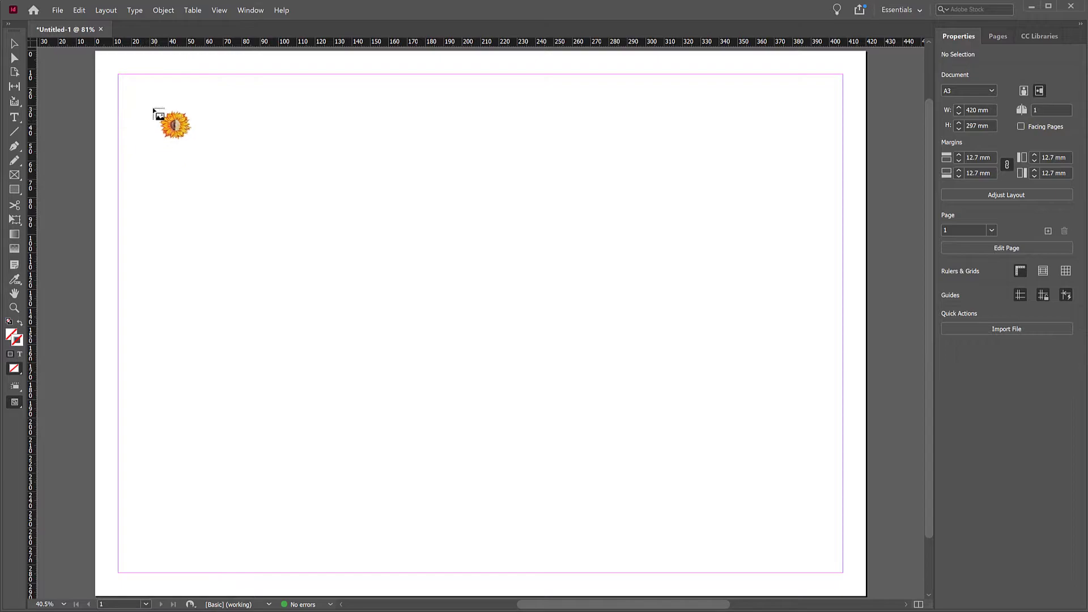
pyautogui.moveTo(131, 91); pyautogui.dragTo(356, 234)
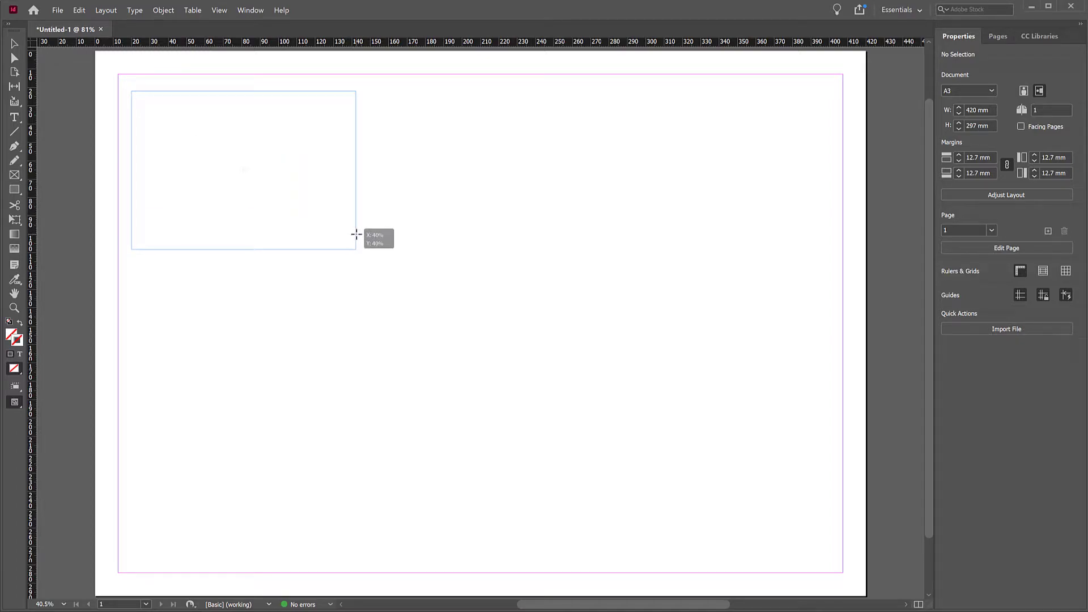
pyautogui.moveTo(356, 234); pyautogui.dragTo(428, 300)
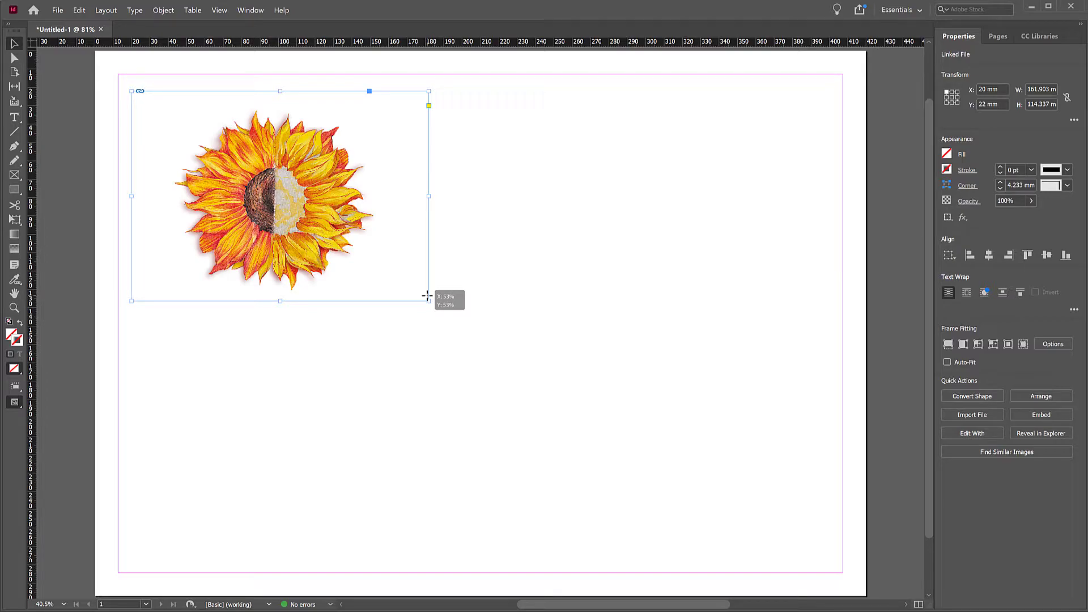
# Move the sunflower image to the page centre and enlarge only its frame to about 261 × 172 mm.
pyautogui.moveTo(312, 197); pyautogui.dragTo(512, 300)
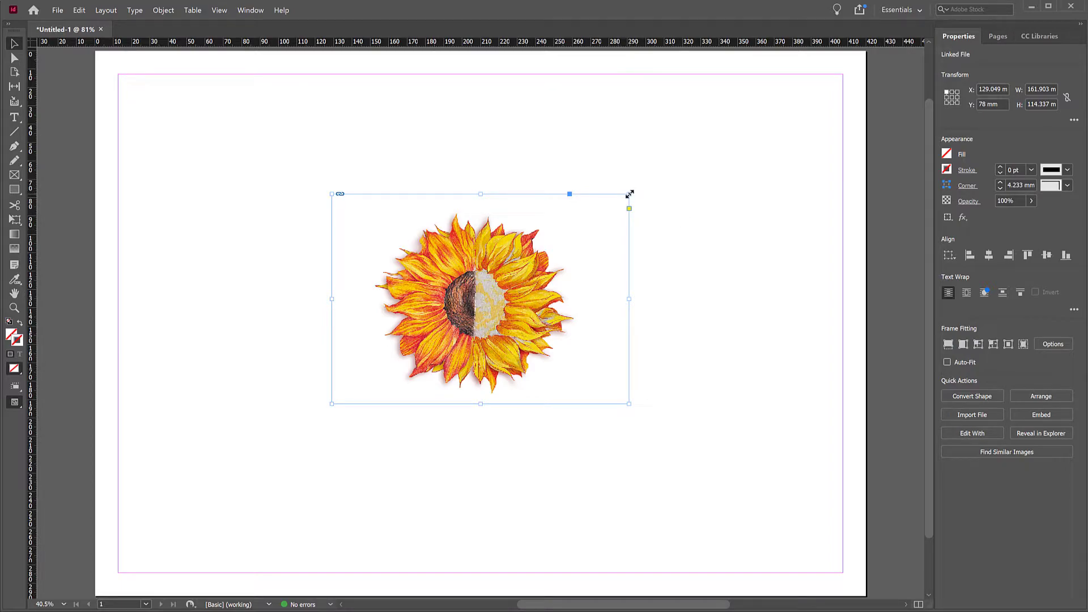
pyautogui.moveTo(629, 194); pyautogui.dragTo(812, 89)
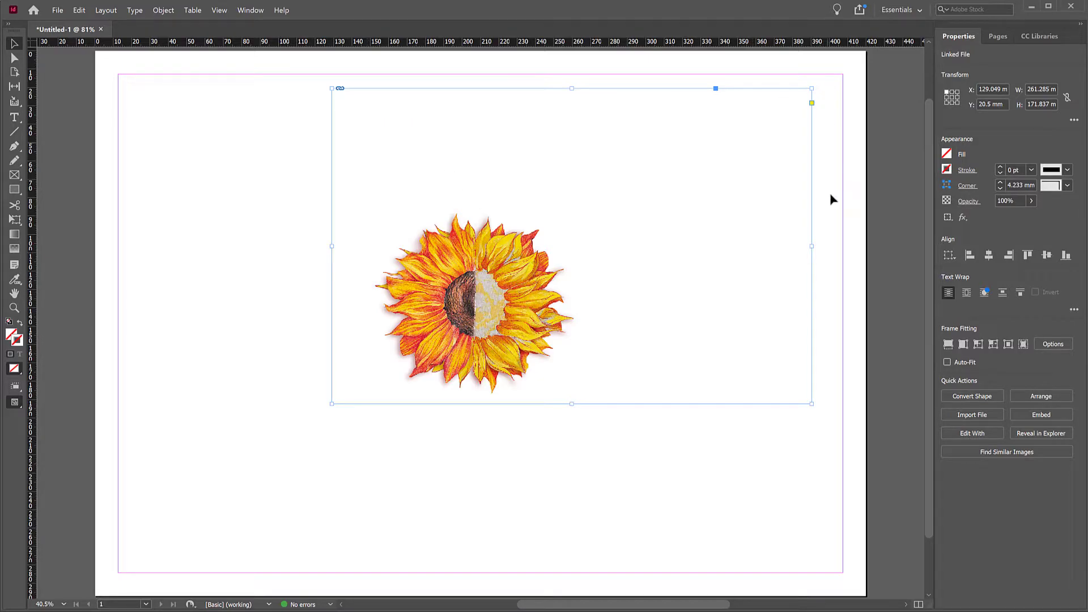
# Delete the sunflower image together with its enlarged frame.
pyautogui.click(209, 243)
pyautogui.click(431, 302)
pyautogui.press('Delete')
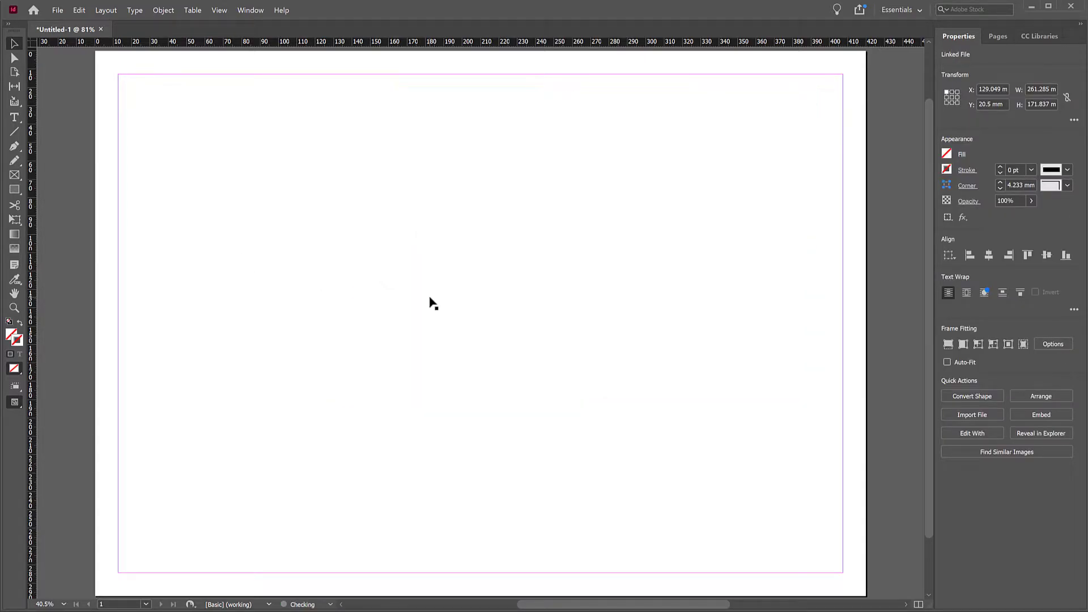
# Draw an empty rectangular placeholder frame about 327 × 211 mm in the middle of the page.
pyautogui.click(17, 180)
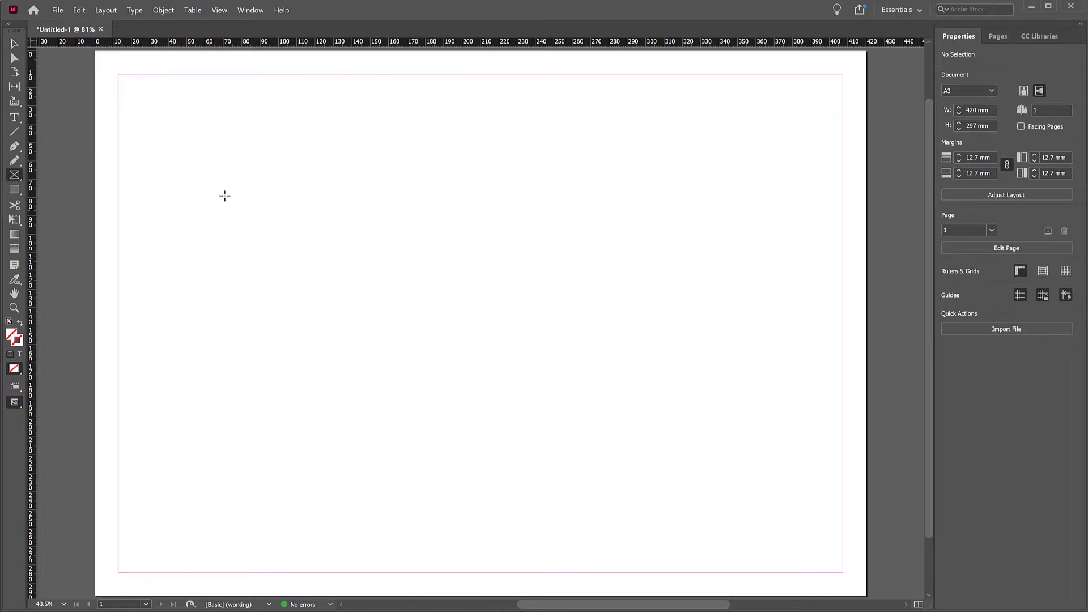
pyautogui.moveTo(183, 128); pyautogui.dragTo(784, 515)
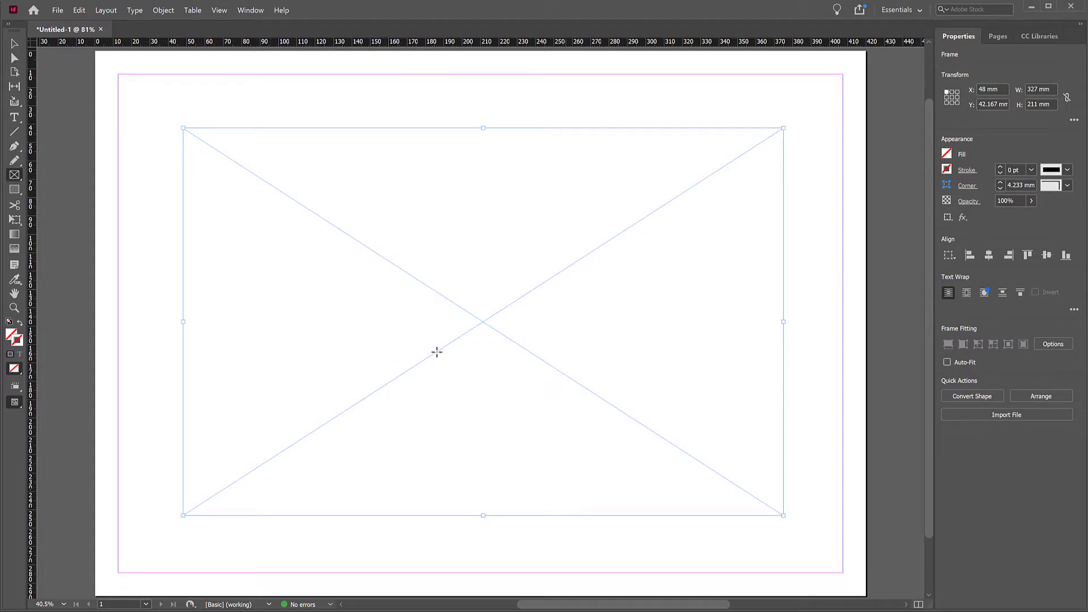
# Resize the empty frame to about 163 × 201 mm and move it to the page's right half at X 233 mm, Y 20 mm.
pyautogui.click(15, 44)
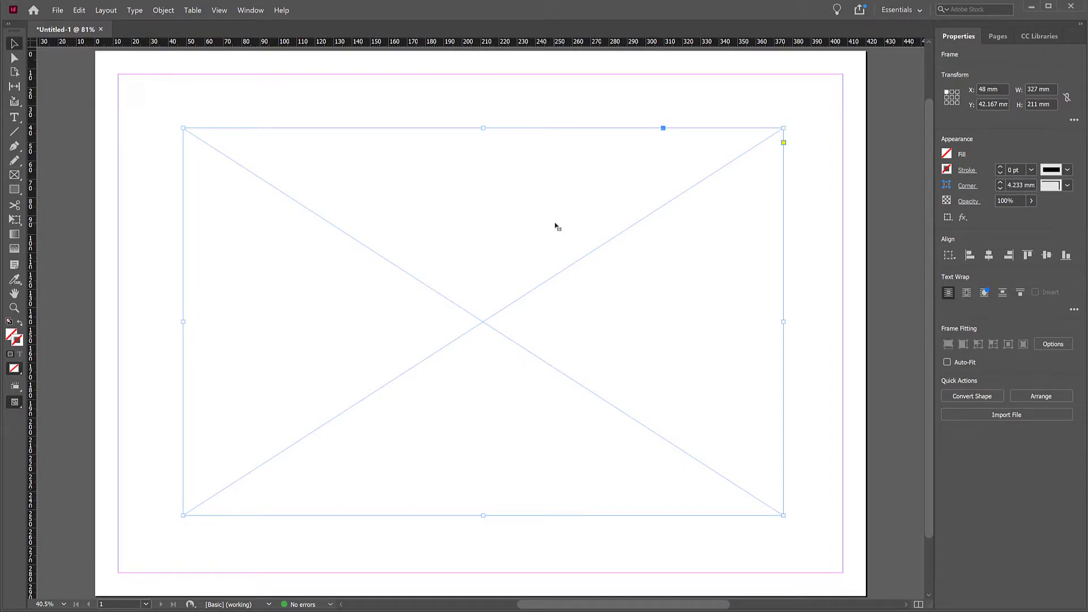
pyautogui.moveTo(585, 257)
pyautogui.mouseDown()
pyautogui.moveTo(578, 267)
pyautogui.moveTo(578, 255)
pyautogui.moveTo(532, 228)
pyautogui.moveTo(595, 270)
pyautogui.mouseUp()
pyautogui.moveTo(791, 129); pyautogui.dragTo(491, 148)
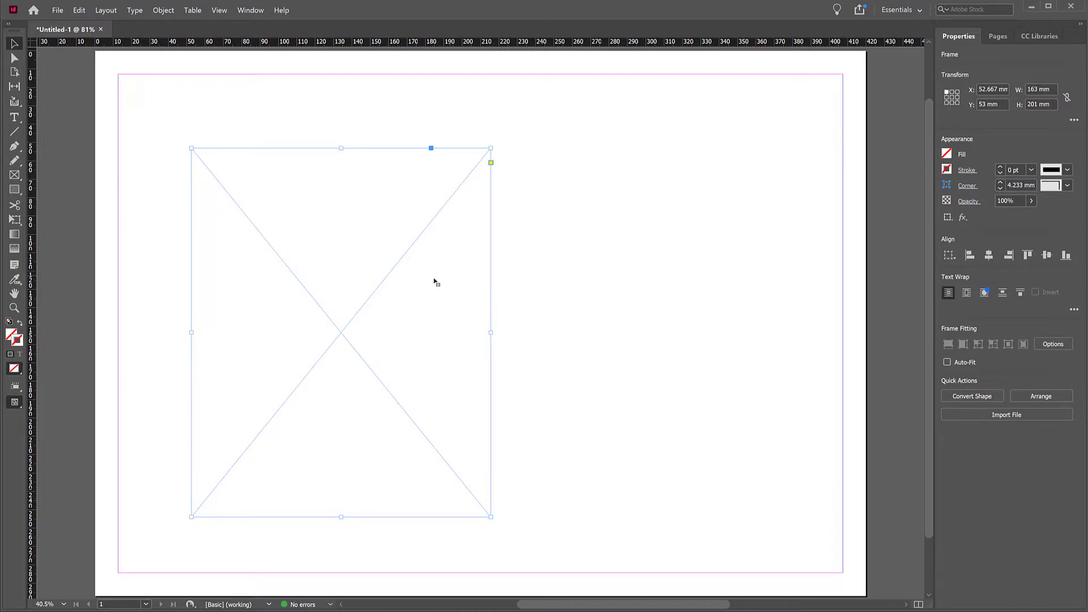
pyautogui.moveTo(408, 290); pyautogui.dragTo(715, 257)
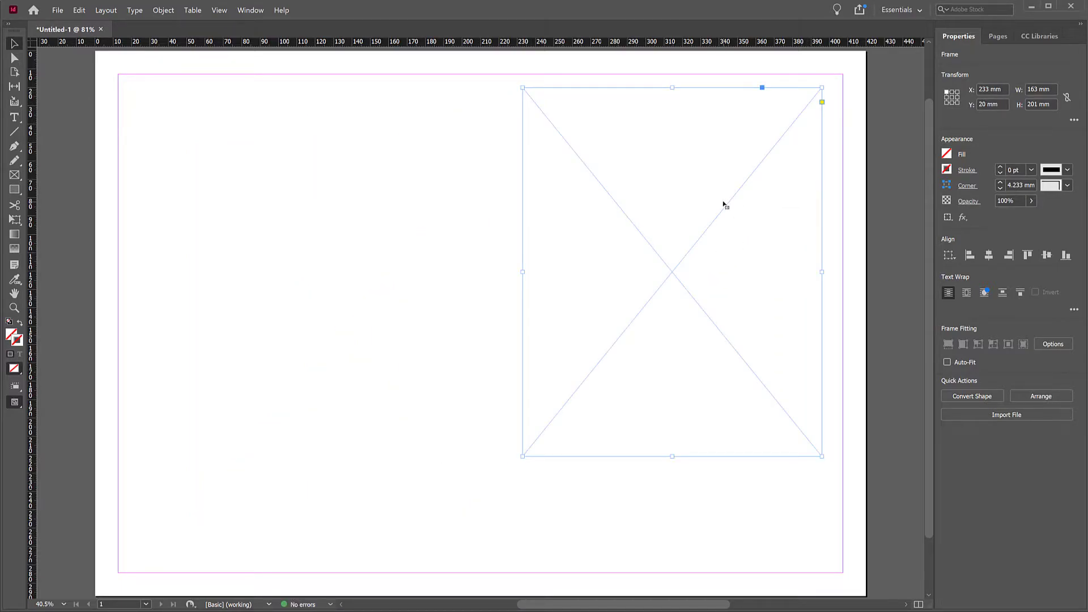
# Place the IMG_3915 COVER file into the selected empty frame.
pyautogui.click(58, 10)
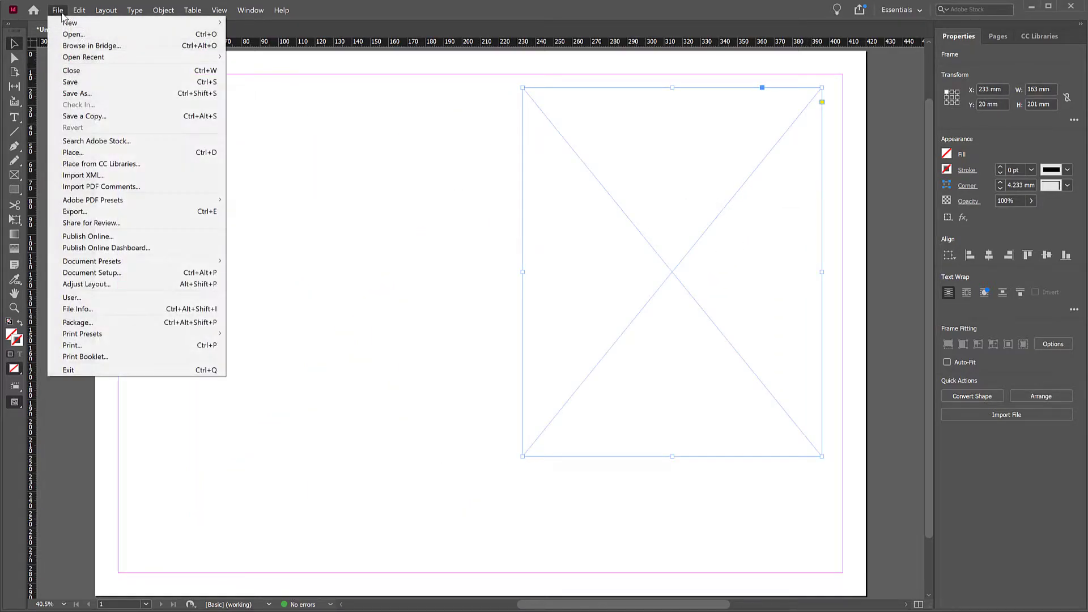
pyautogui.click(75, 154)
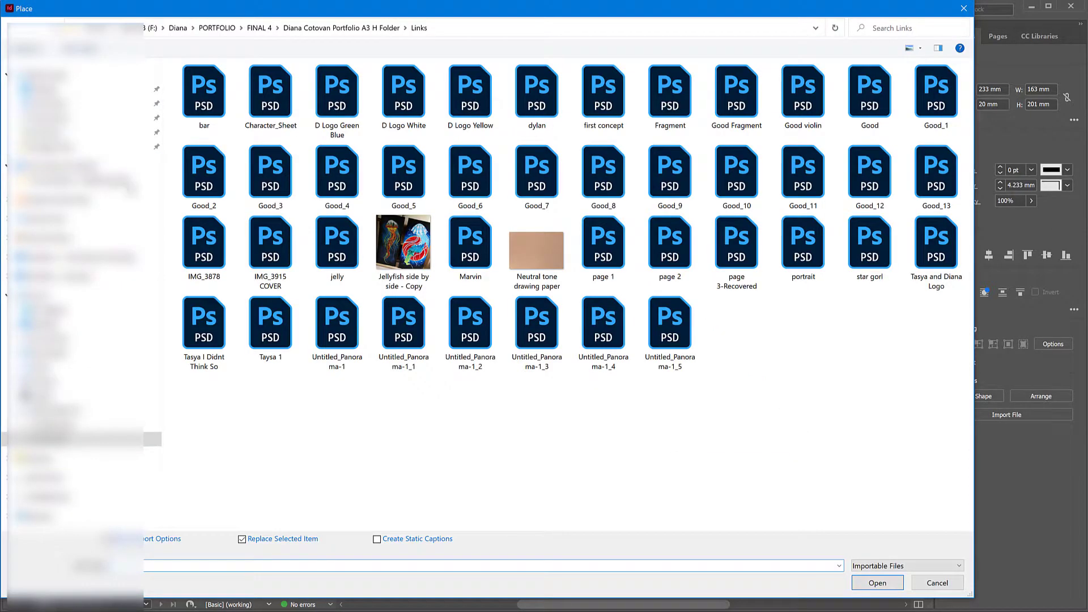
pyautogui.click(254, 239)
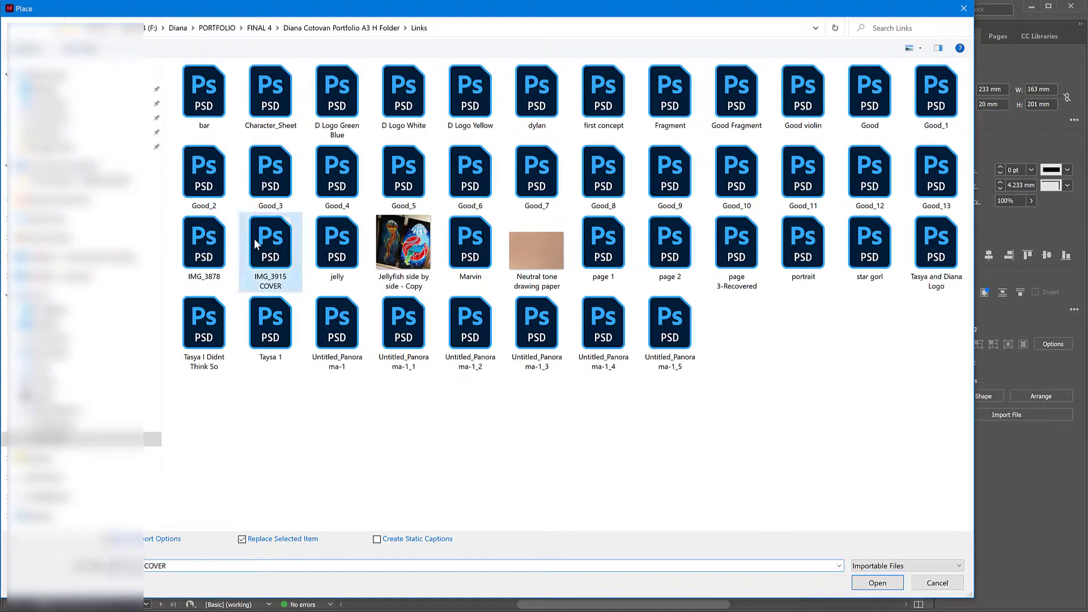
pyautogui.click(863, 582)
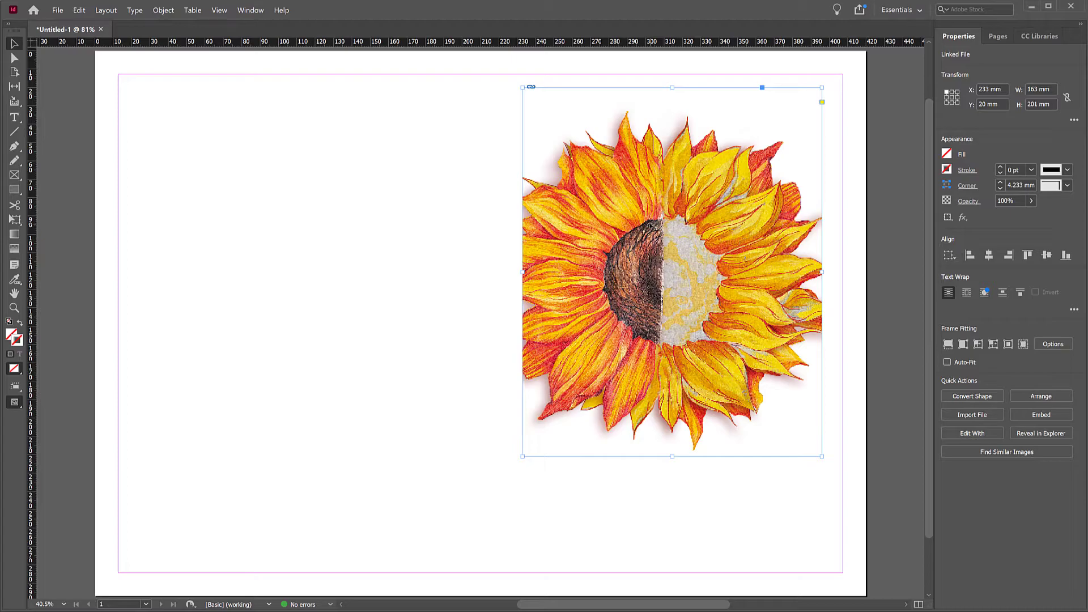
# Apply Fill Frame Proportionally to the sunflower image, followed by Fit Content Proportionally.
pyautogui.rightClick(667, 205)
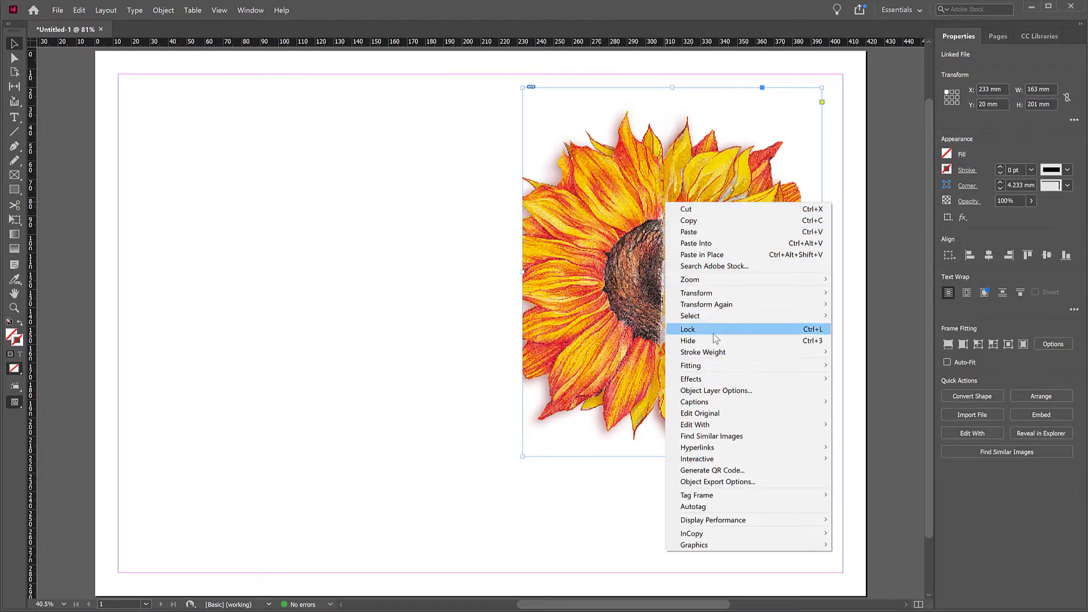
pyautogui.moveTo(710, 369)
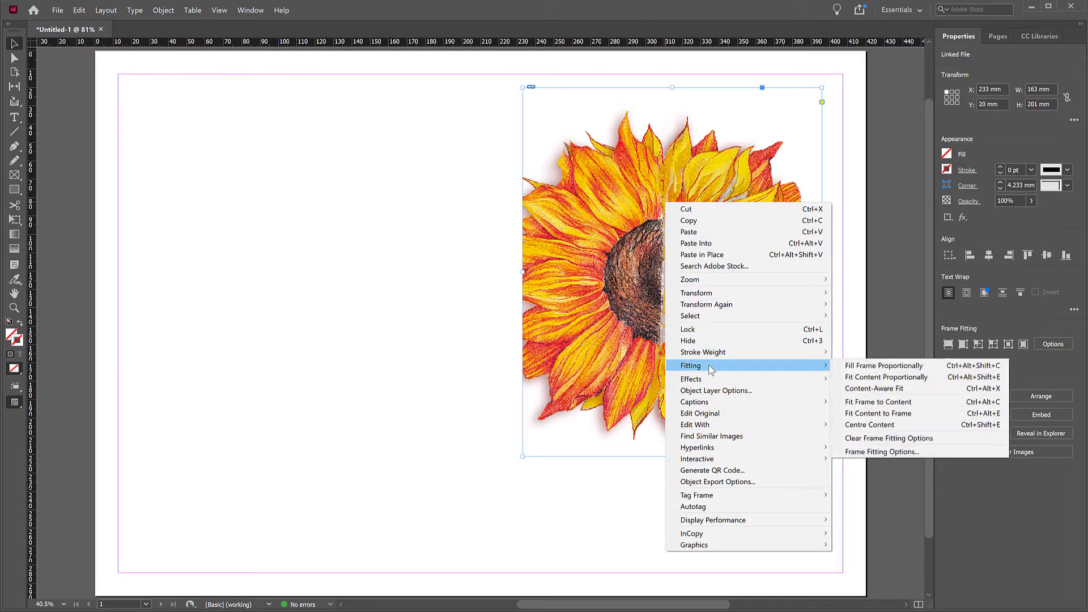
pyautogui.click(860, 367)
pyautogui.rightClick(606, 253)
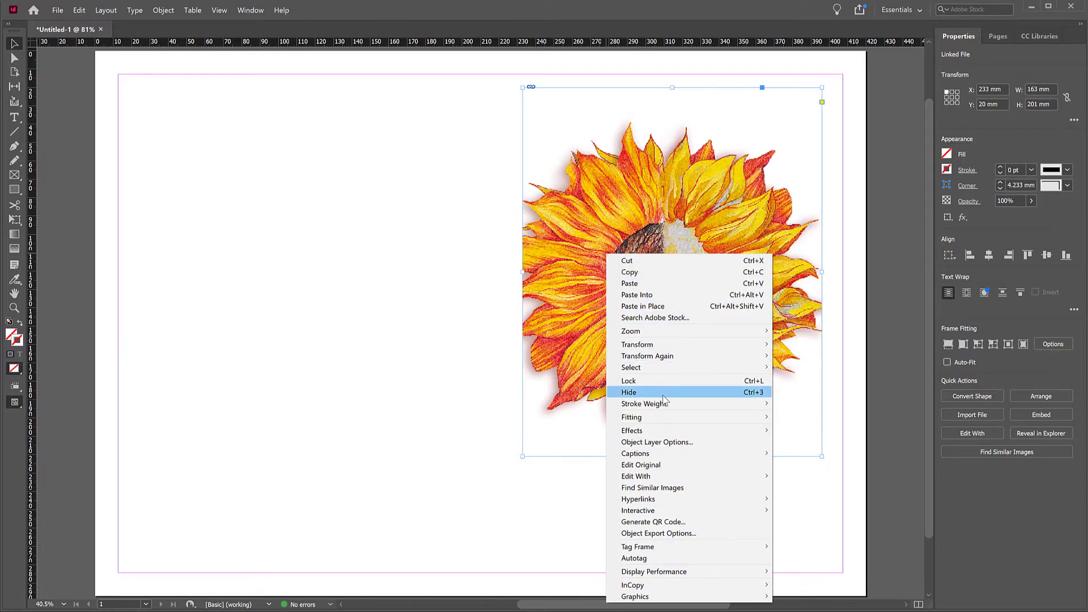
pyautogui.moveTo(647, 423)
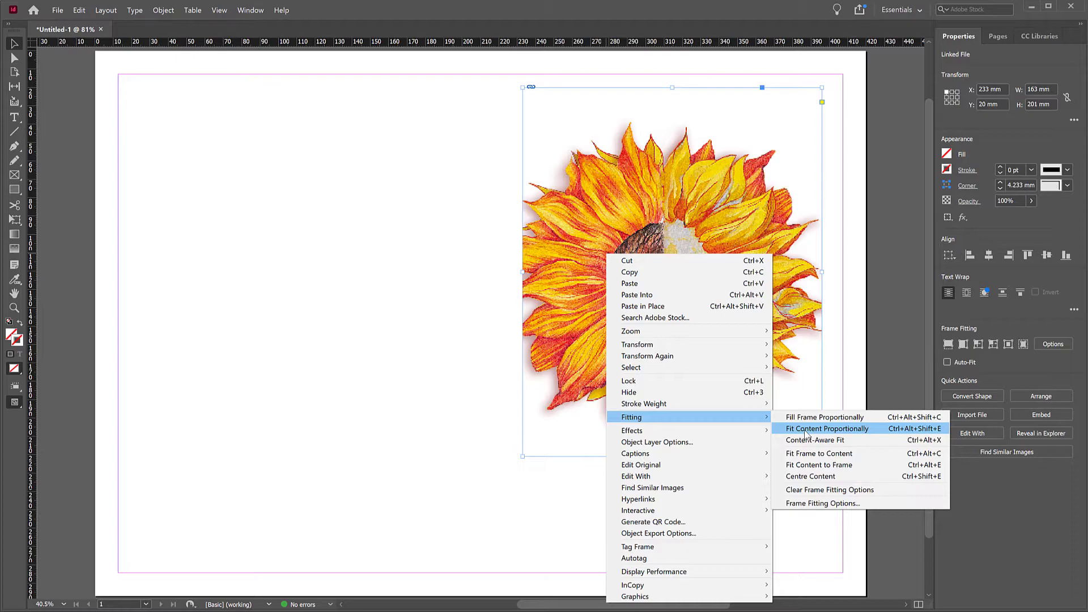
pyautogui.click(806, 430)
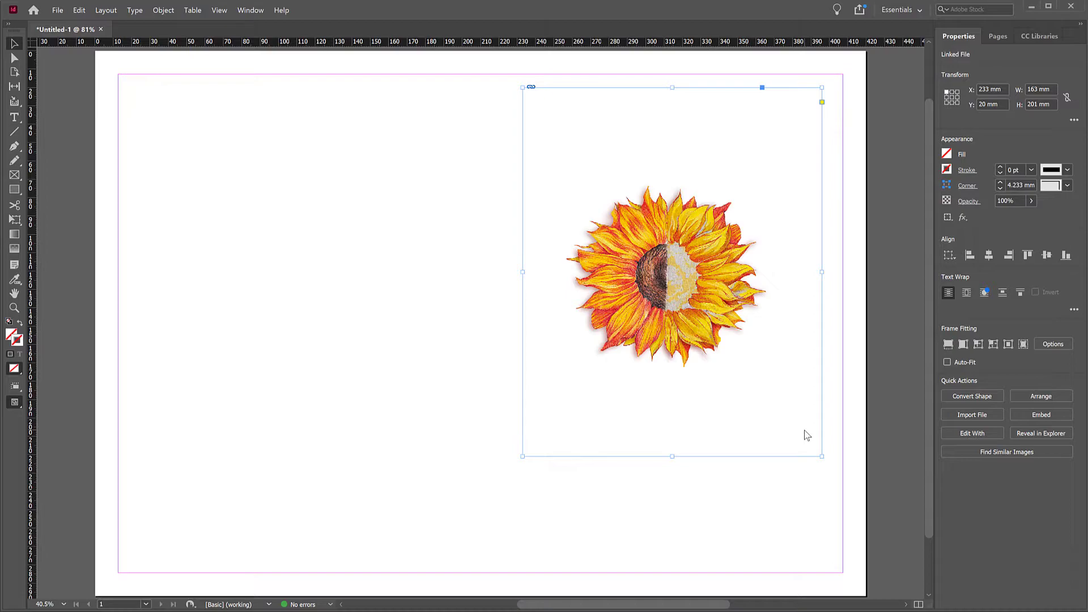
# Move the sunflower's frame to the page's left half, shorten it to about 86 mm high, and apply Fit Frame to Content.
pyautogui.moveTo(666, 275); pyautogui.dragTo(351, 148)
pyautogui.moveTo(340, 469); pyautogui.dragTo(352, 287)
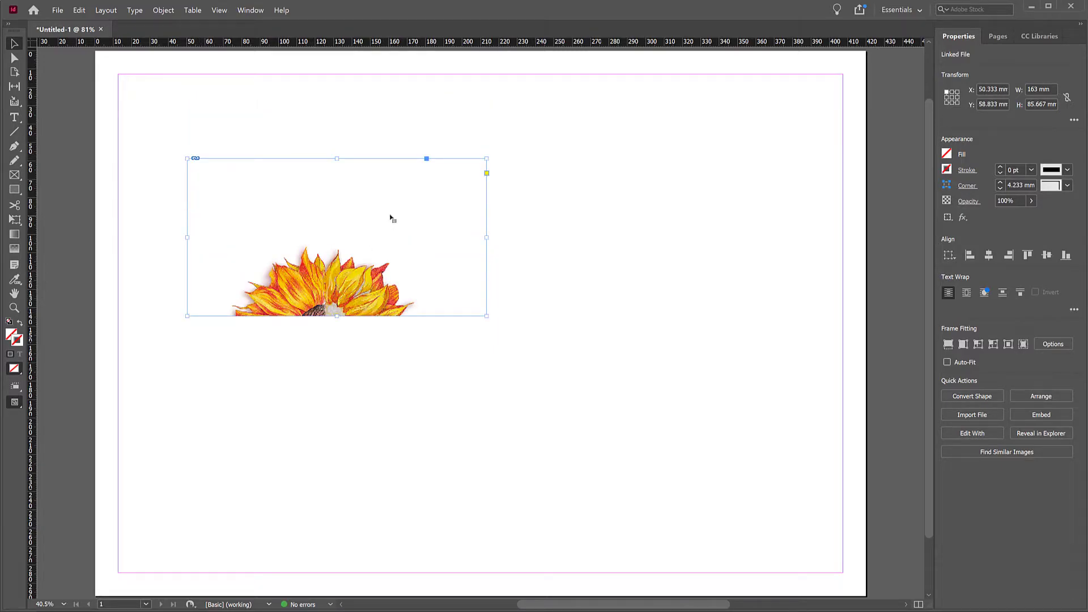
pyautogui.rightClick(409, 208)
pyautogui.moveTo(464, 375)
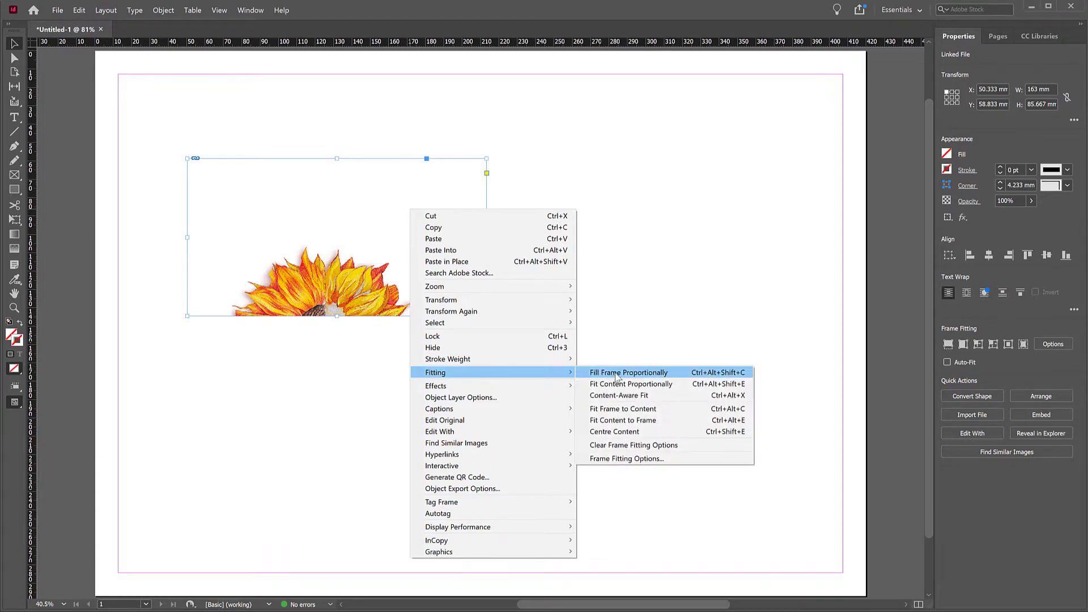
pyautogui.click(653, 414)
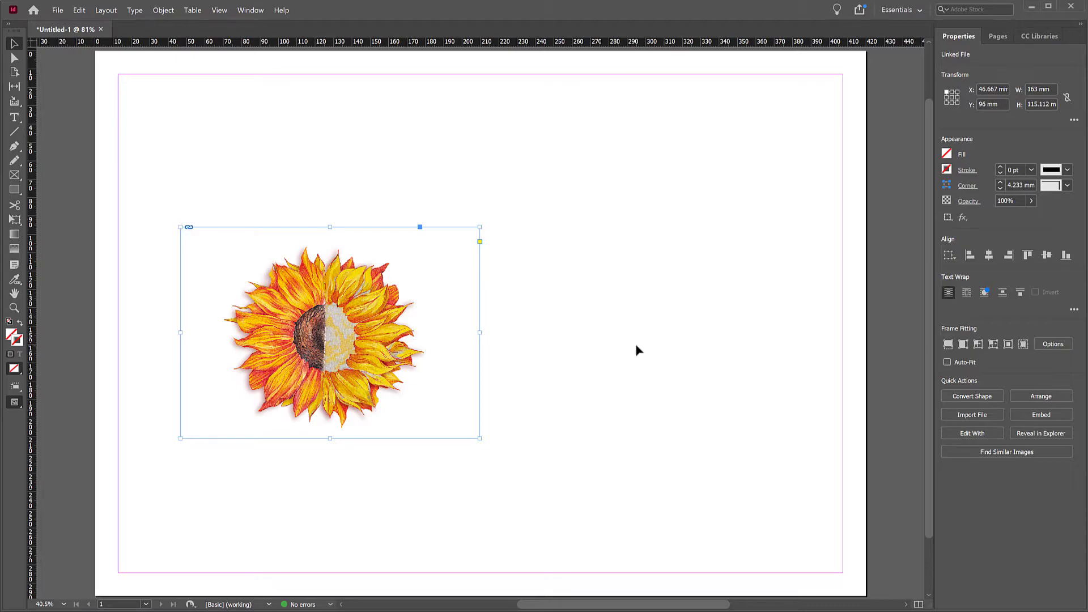
# Delete the sunflower image and place IMG_3915 COVER without a prepared frame at about X 55 mm, Y 60 mm.
pyautogui.click(381, 323)
pyautogui.press('Delete')
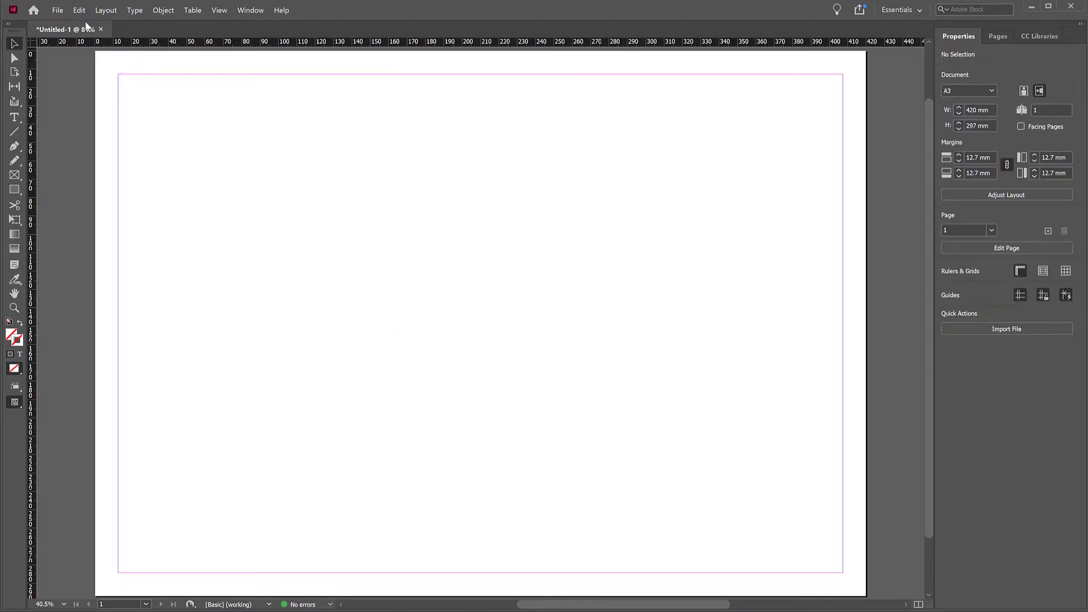
pyautogui.click(56, 10)
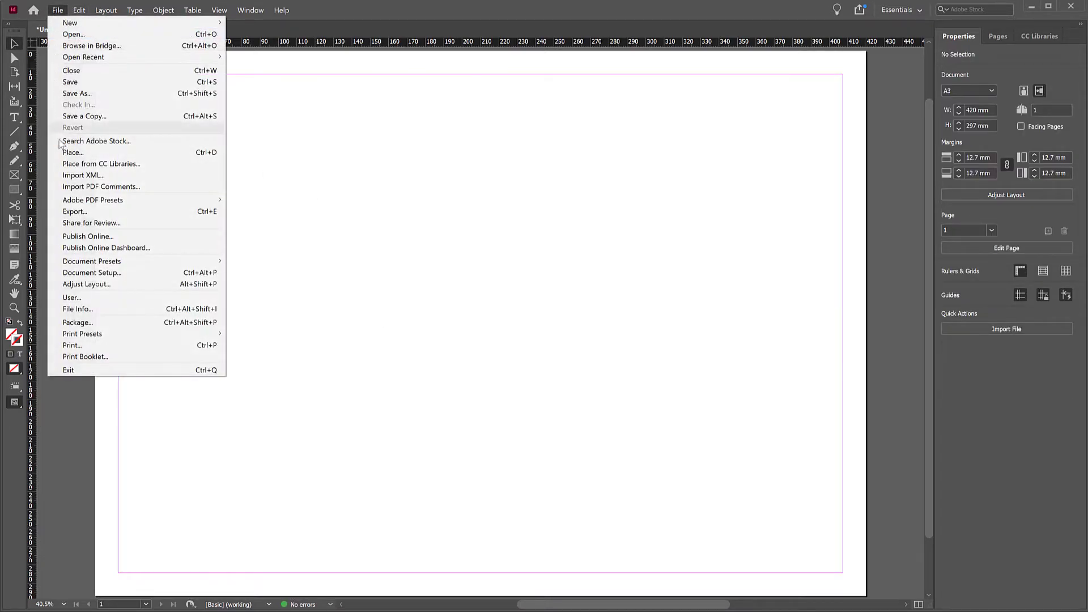
pyautogui.click(209, 154)
pyautogui.click(273, 257)
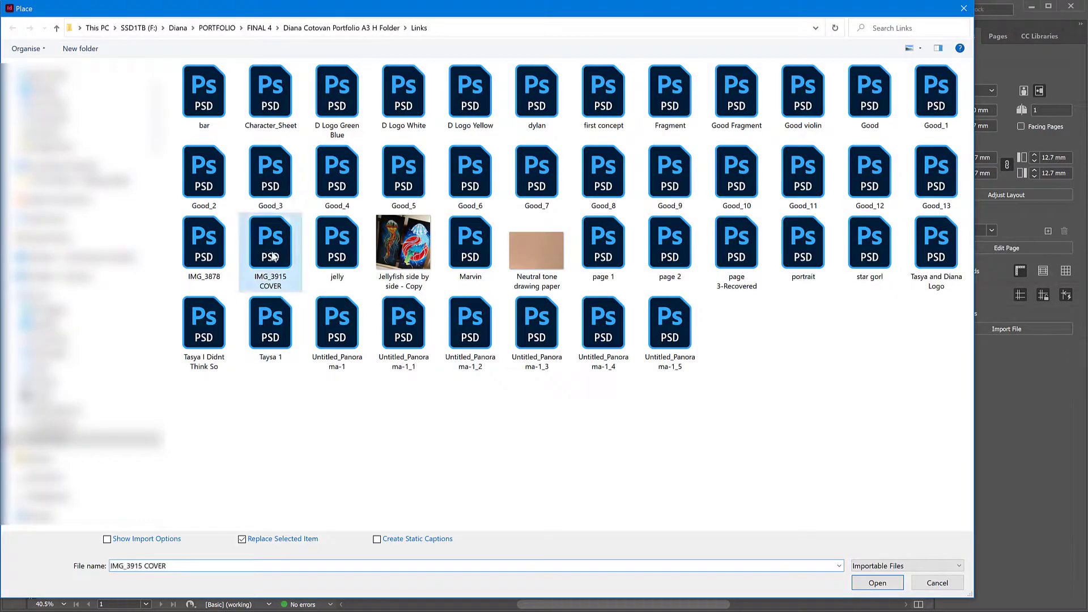
pyautogui.click(887, 585)
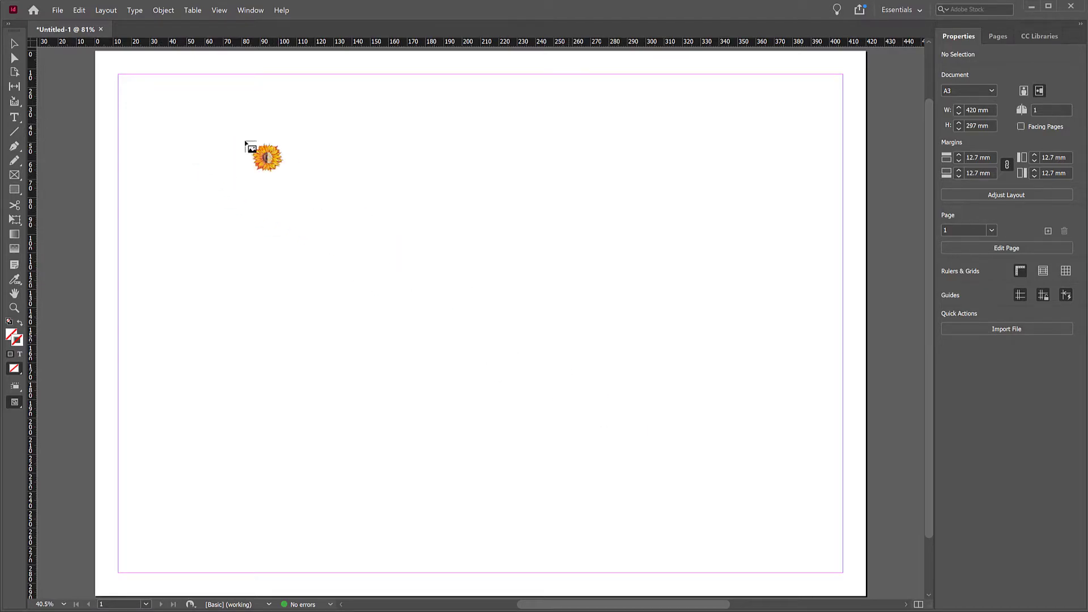
pyautogui.click(196, 162)
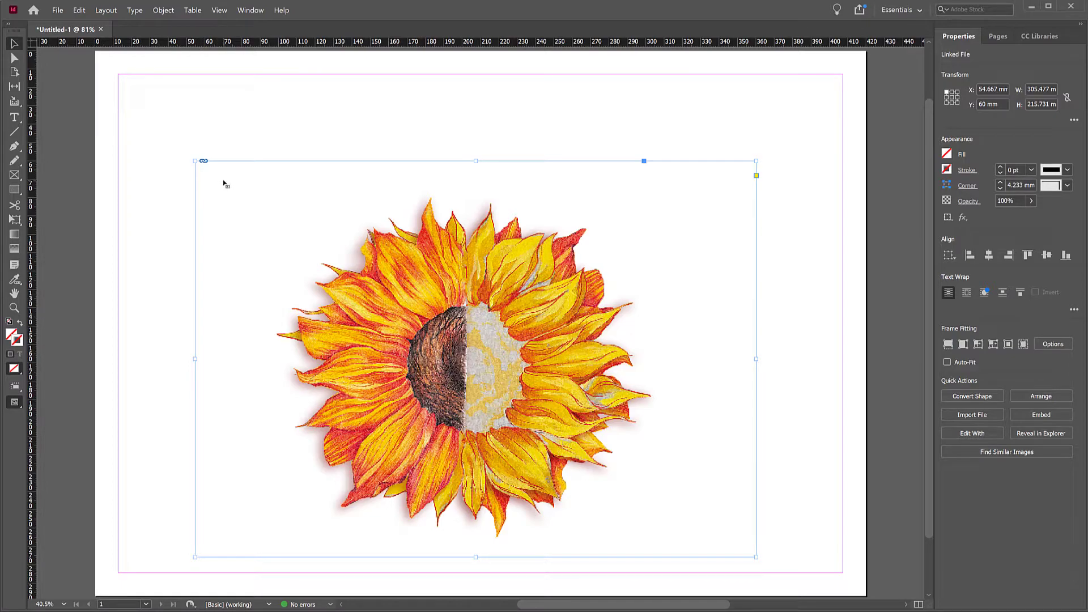
# Extend the image's frame over the whole page to 420 × 297 mm and shift the sunflower inside it to about X 60 mm, Y 38 mm.
pyautogui.moveTo(195, 161); pyautogui.dragTo(96, 51)
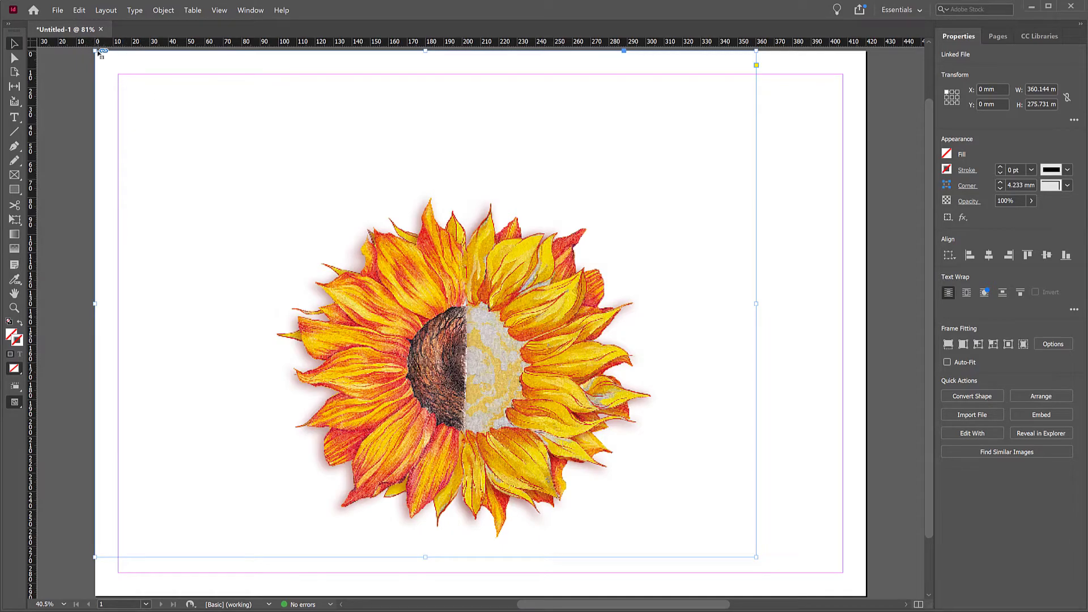
pyautogui.moveTo(757, 557); pyautogui.dragTo(864, 594)
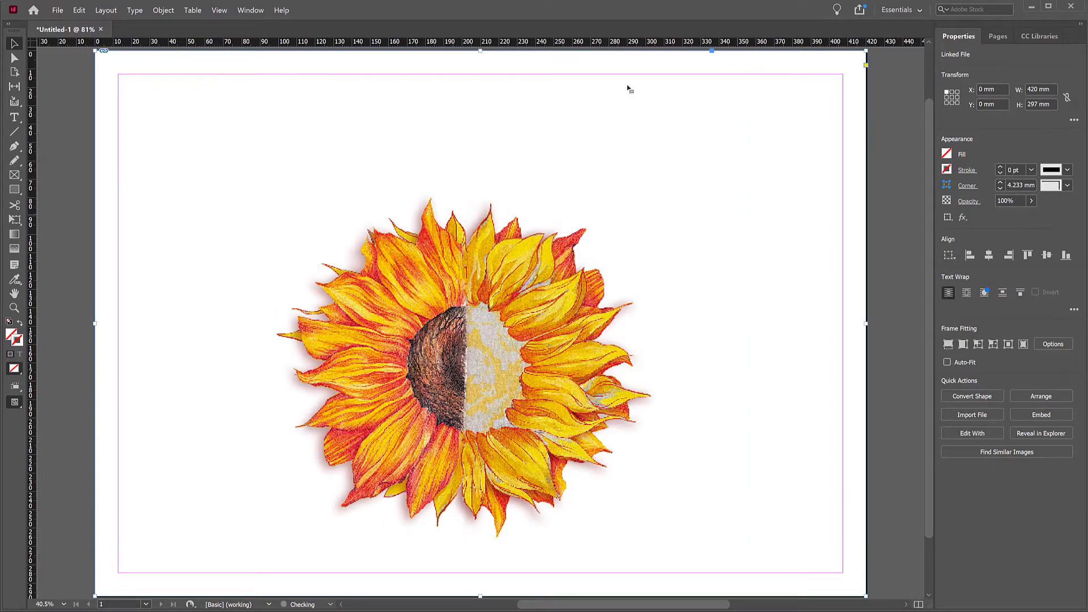
pyautogui.click(468, 330)
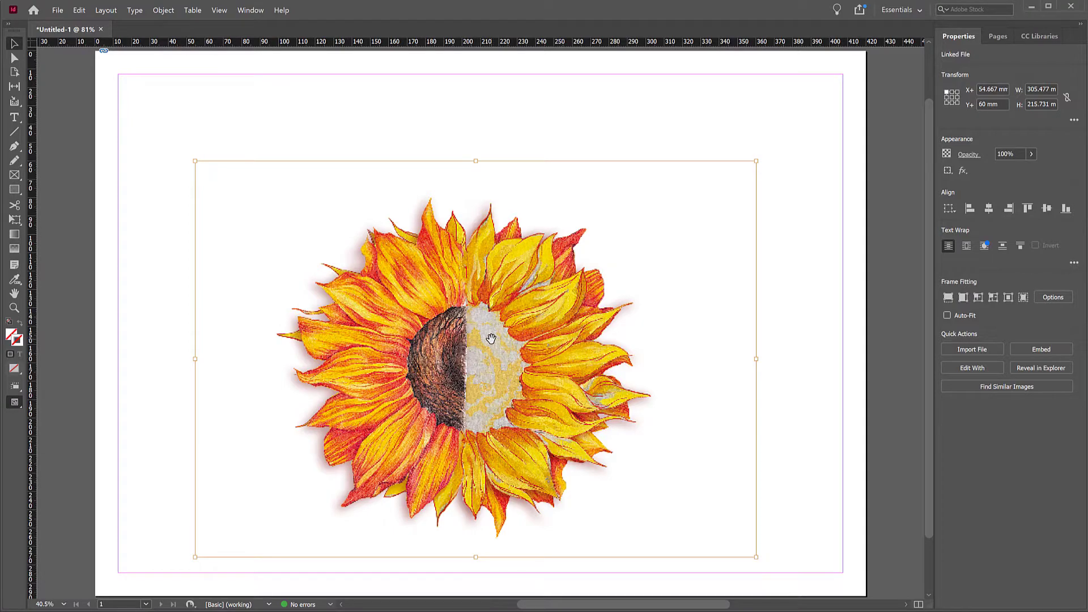
pyautogui.moveTo(482, 355); pyautogui.dragTo(504, 326)
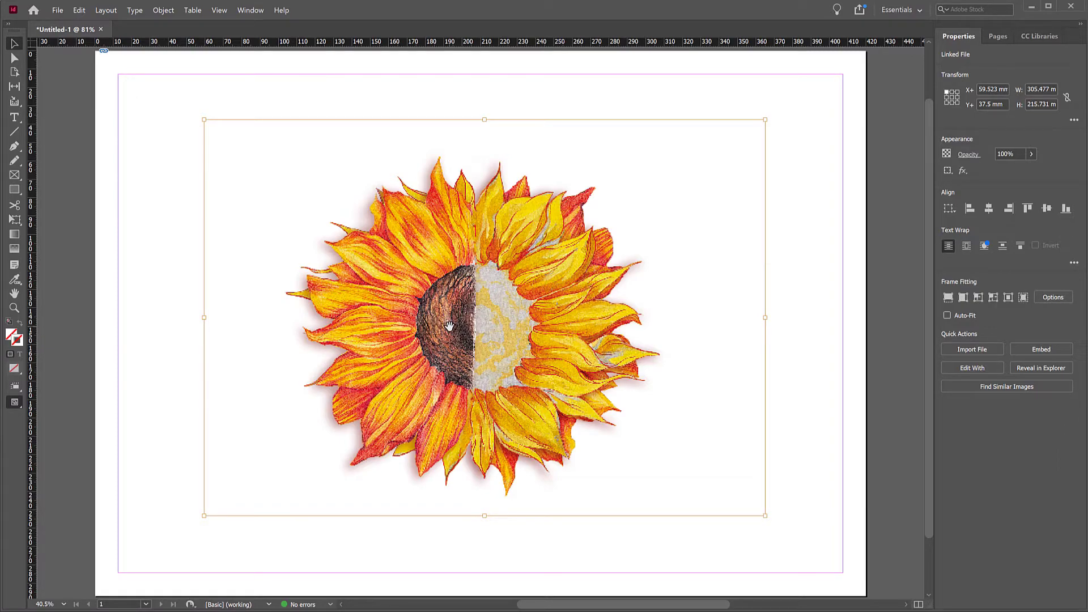
# Try resizing the sunflower content without keeping its proportions, to about 188 × 186 mm, and undo the resizing.
pyautogui.moveTo(204, 120); pyautogui.dragTo(154, 186)
pyautogui.moveTo(765, 515); pyautogui.dragTo(606, 496)
pyautogui.moveTo(152, 191); pyautogui.dragTo(260, 153)
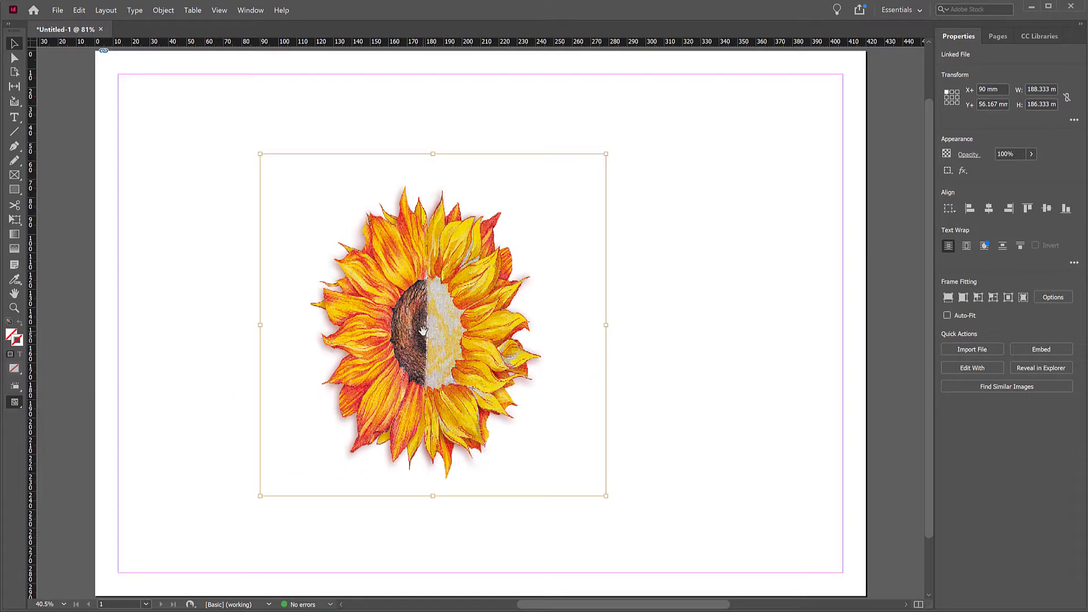
pyautogui.hotkey('ctrl', 'z')
pyautogui.hotkey('ctrl', 'z')
pyautogui.hotkey('ctrl', 'z')
pyautogui.hotkey('ctrl', 'z')
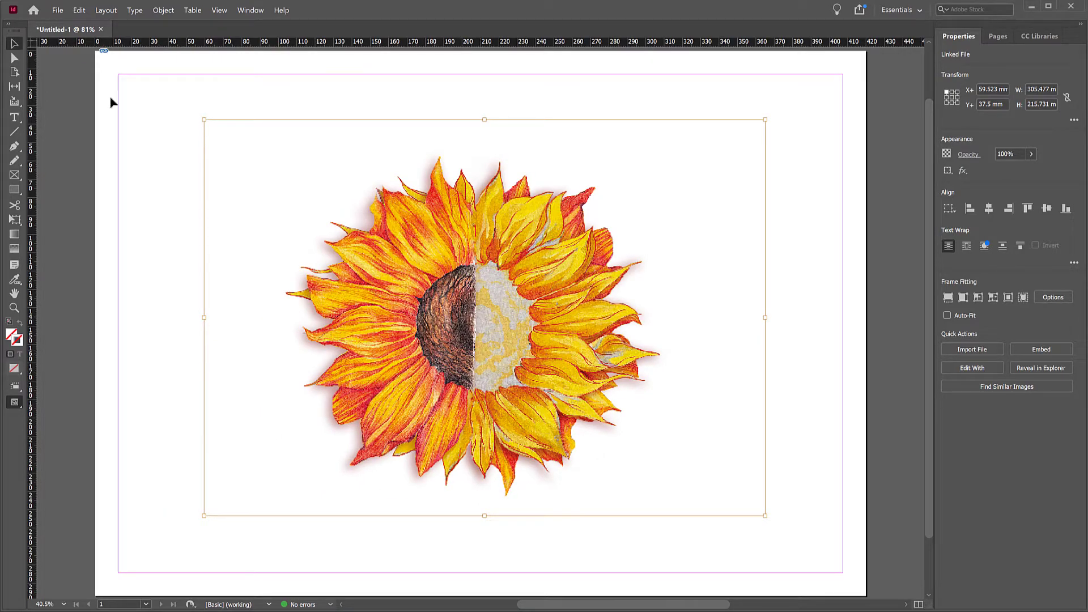
# Centre the sunflower content in its page-sized frame and apply Fit Content Proportionally.
pyautogui.rightClick(483, 267)
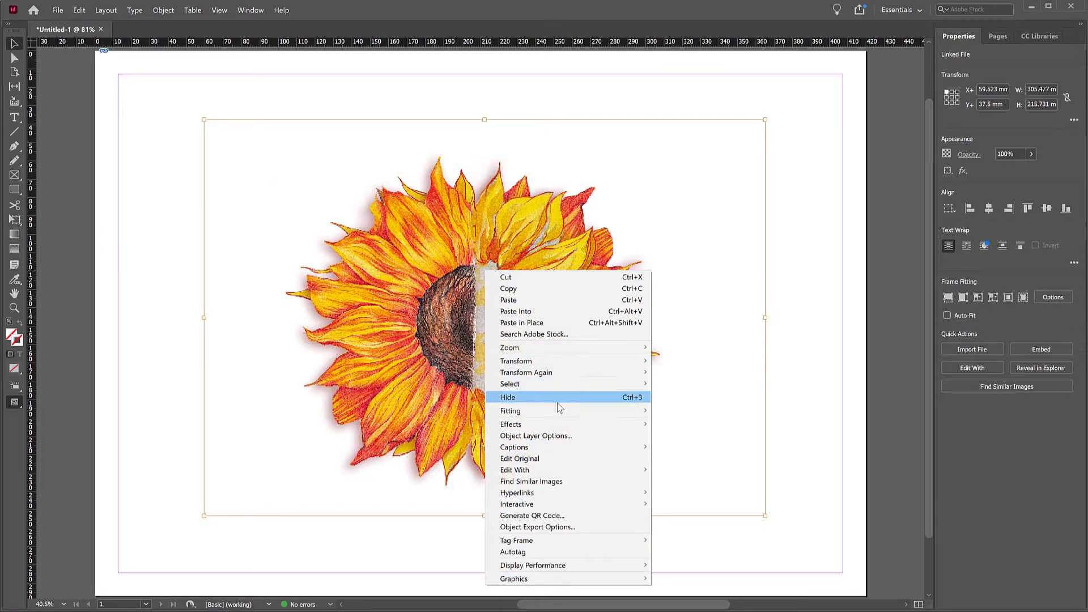
pyautogui.moveTo(557, 416)
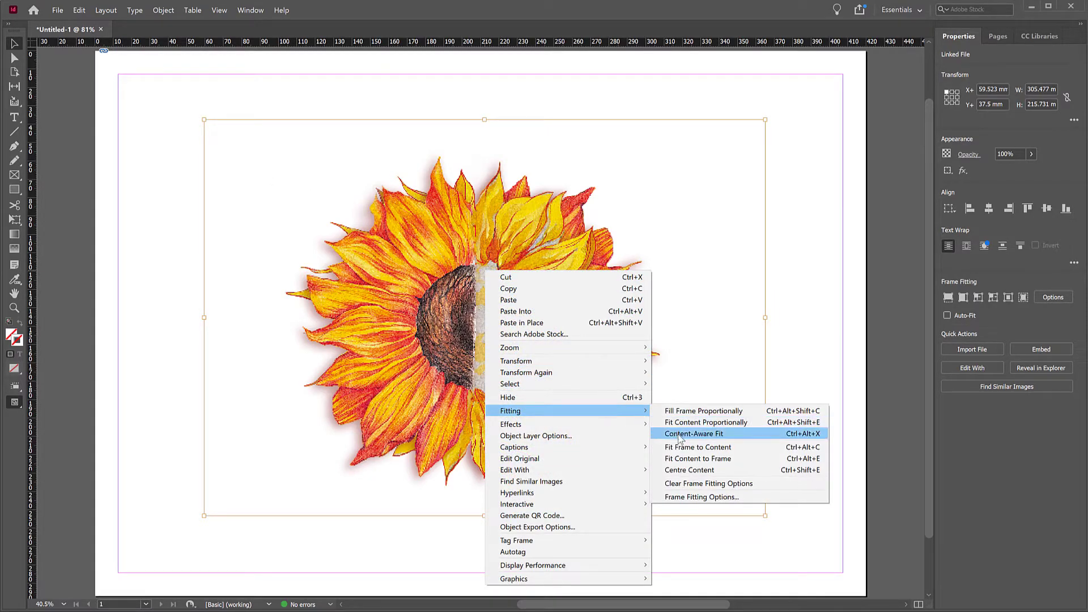
pyautogui.click(683, 475)
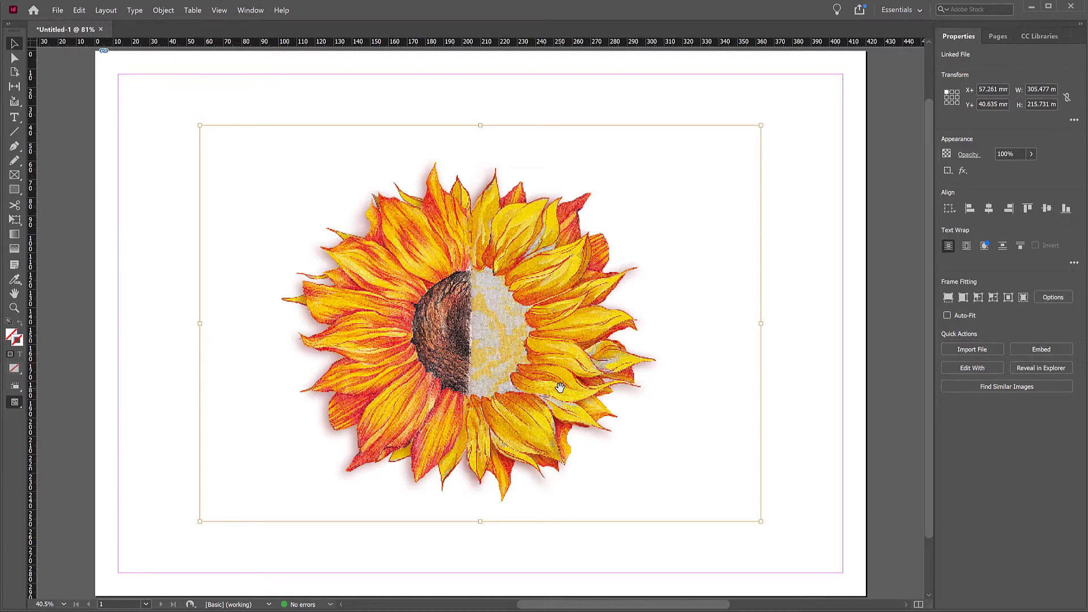
pyautogui.rightClick(465, 288)
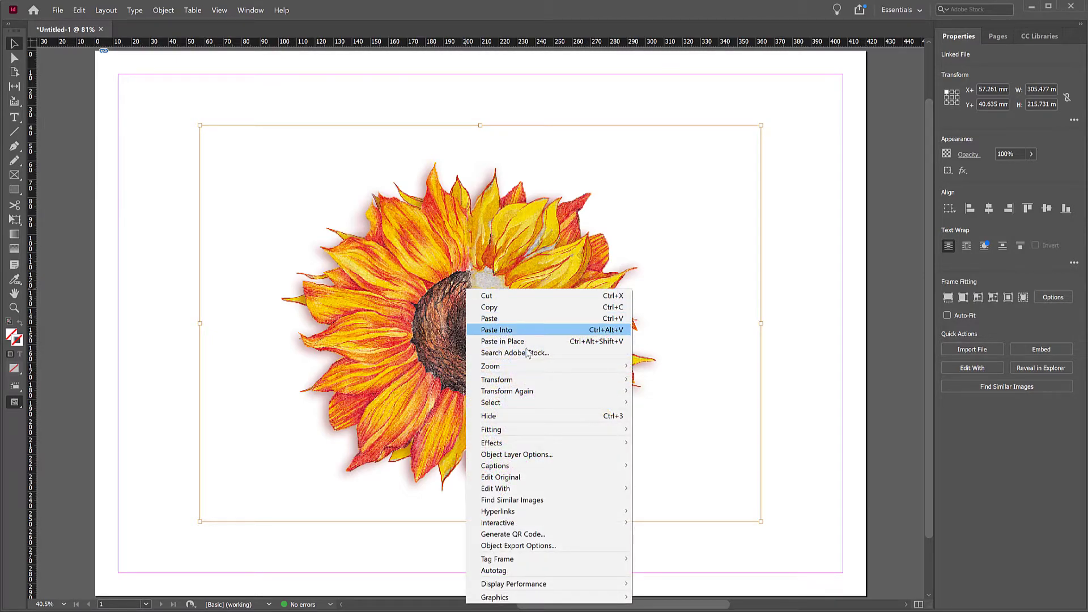
pyautogui.moveTo(537, 431)
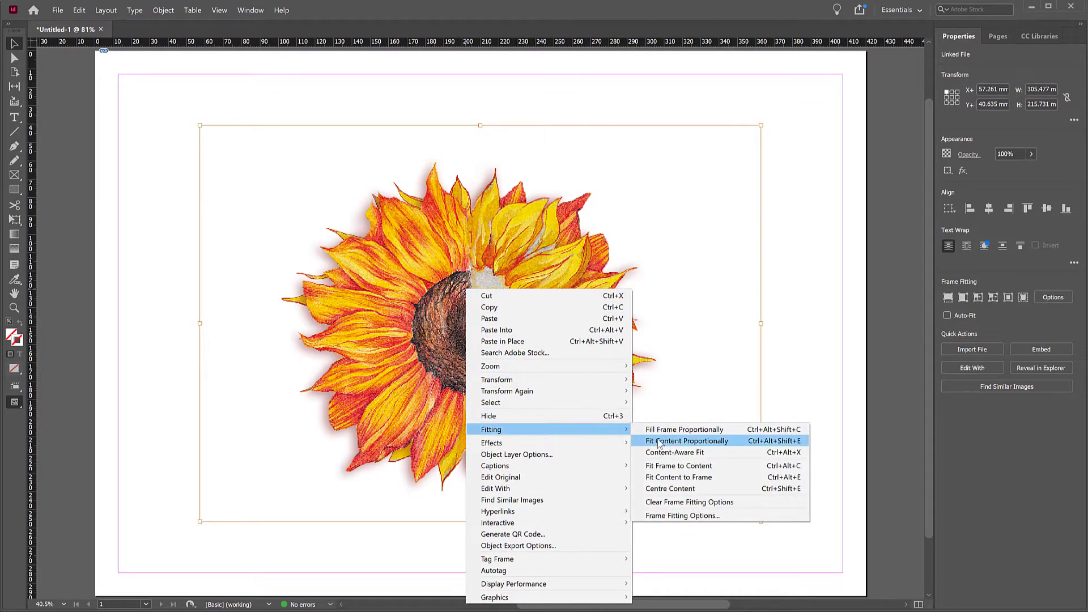
pyautogui.click(717, 444)
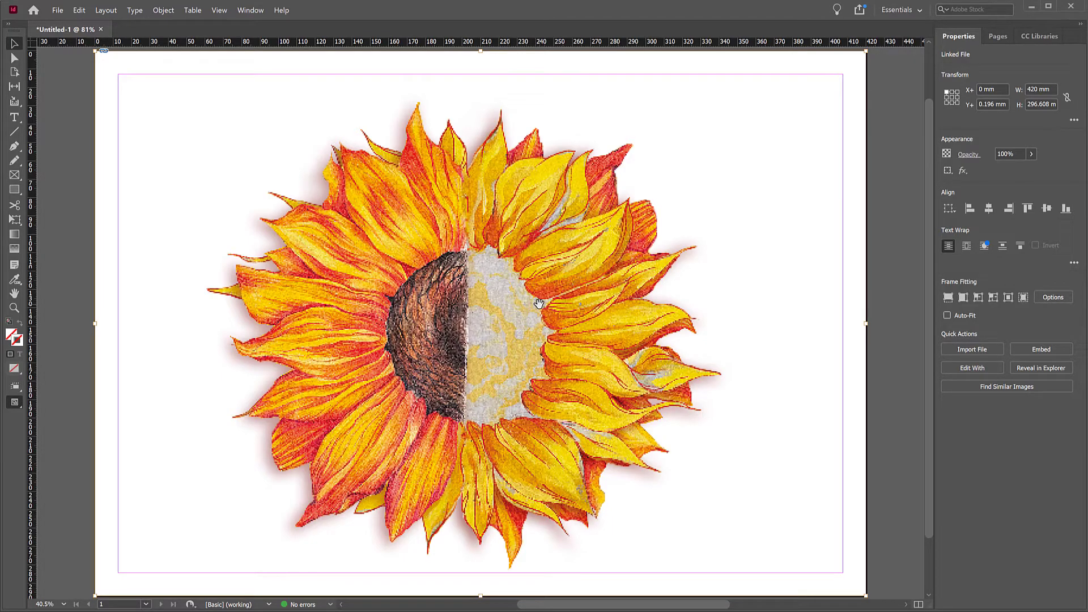
# Enlarge the sunflower content proportionally beyond the page edges to about 474 × 335 mm with the Direct Selection tool.
pyautogui.hotkey('ctrl', '-')
pyautogui.hotkey('ctrl', '-')
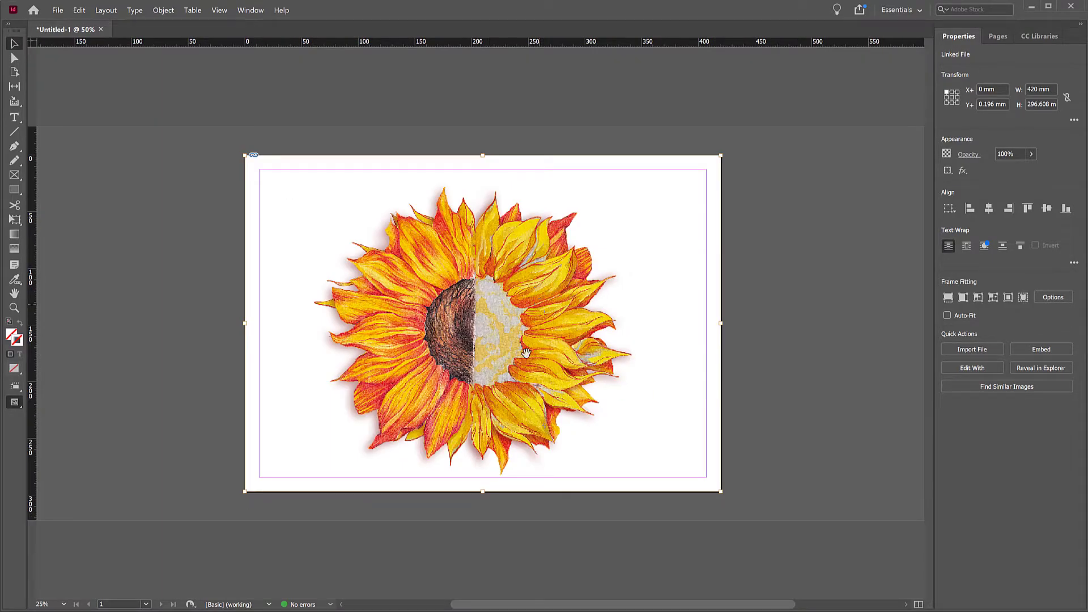
pyautogui.click(15, 58)
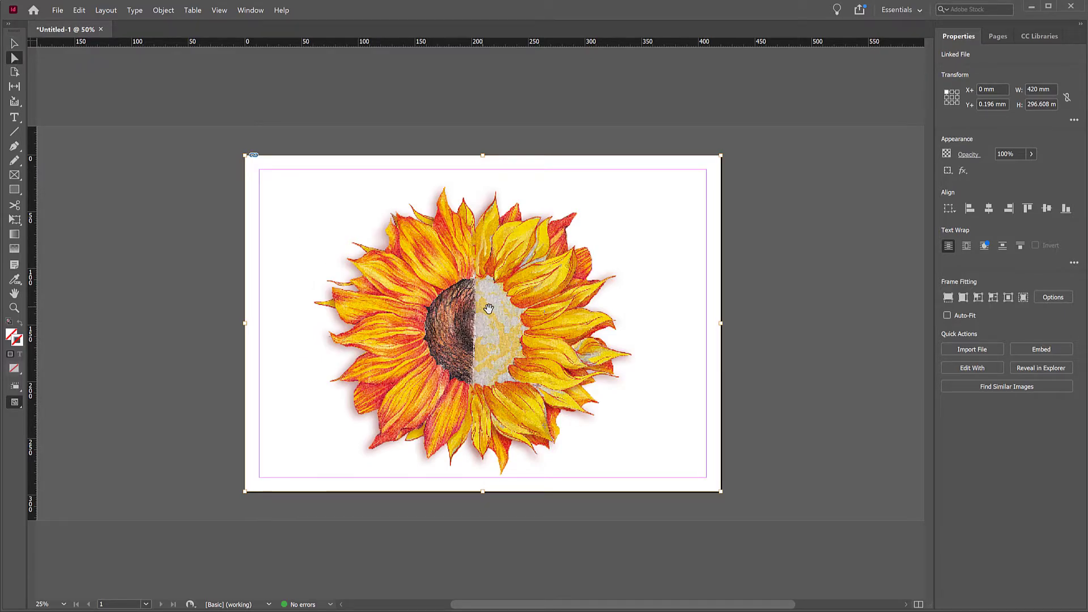
pyautogui.moveTo(243, 154)
pyautogui.mouseDown()
pyautogui.moveTo(243, 137)
pyautogui.moveTo(239, 149)
pyautogui.moveTo(226, 141)
pyautogui.mouseUp()
pyautogui.moveTo(722, 143); pyautogui.dragTo(750, 120)
pyautogui.moveTo(750, 491); pyautogui.dragTo(763, 500)
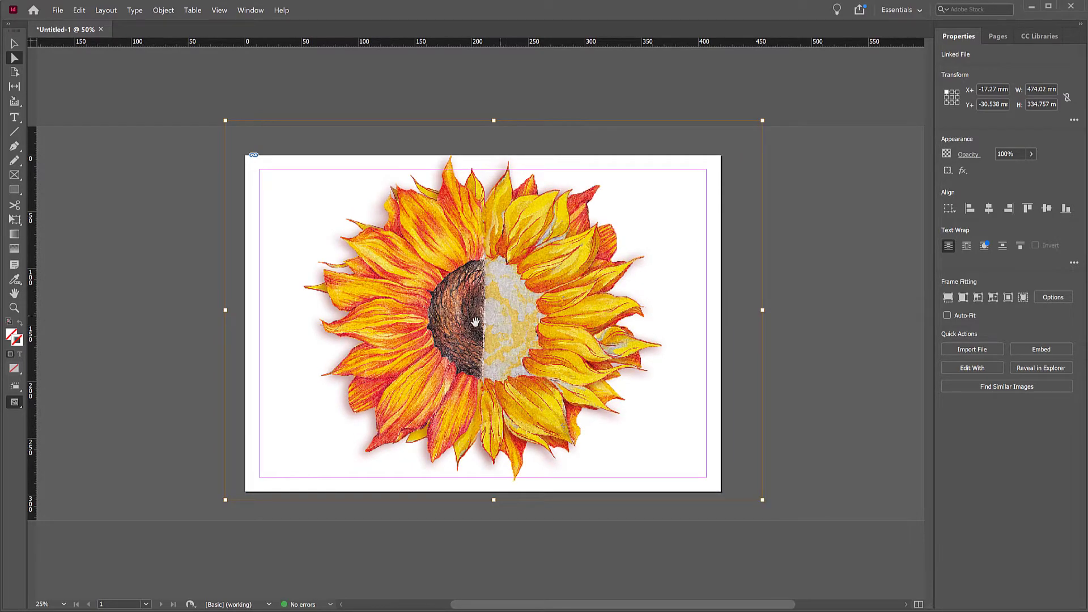
# Centre the enlarged sunflower content within its page-sized frame.
pyautogui.rightClick(497, 295)
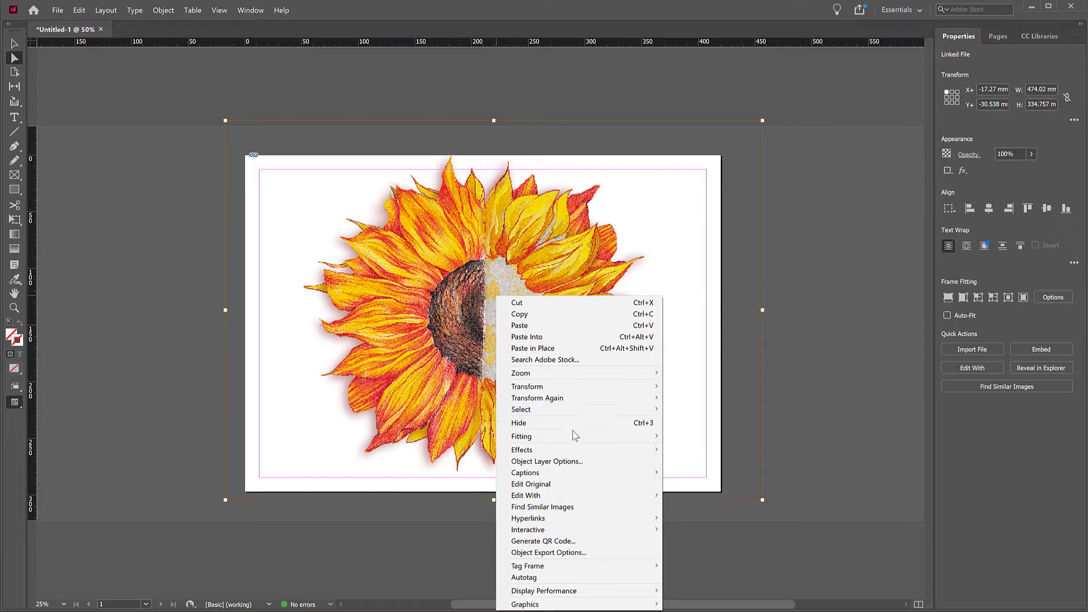
pyautogui.moveTo(585, 437)
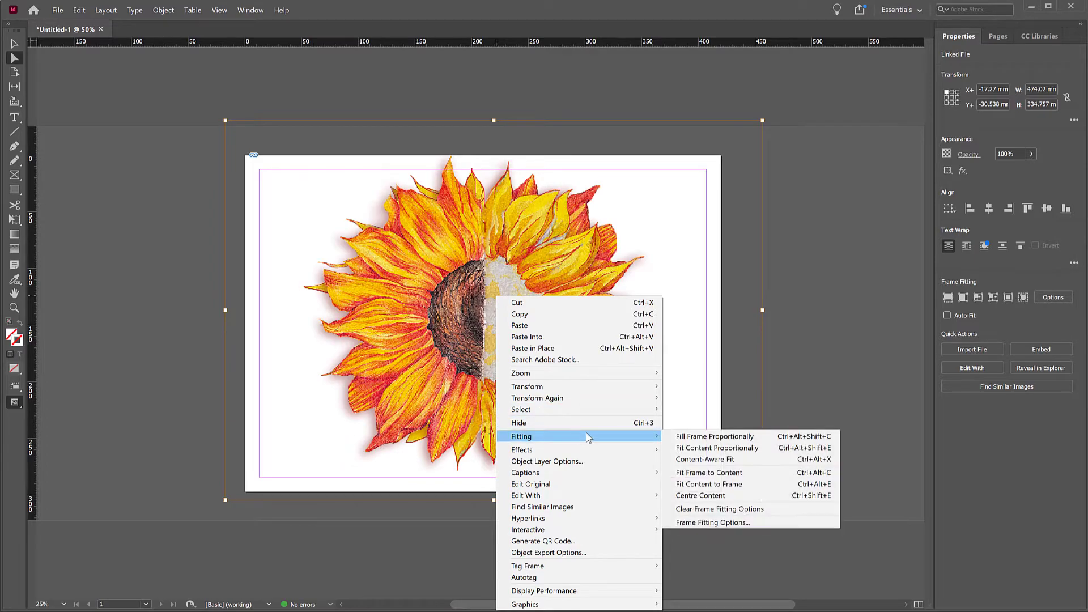
pyautogui.click(690, 495)
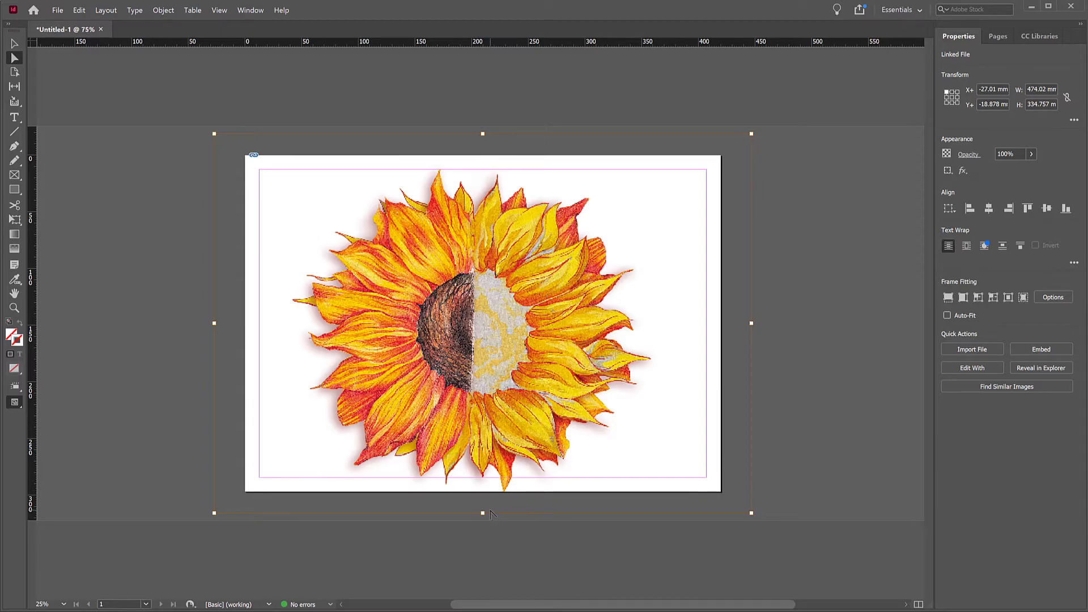
# Reduce the sunflower content proportionally to about 462 × 326 mm and centre it within its page-sized frame.
pyautogui.scroll(2, 491, 513)
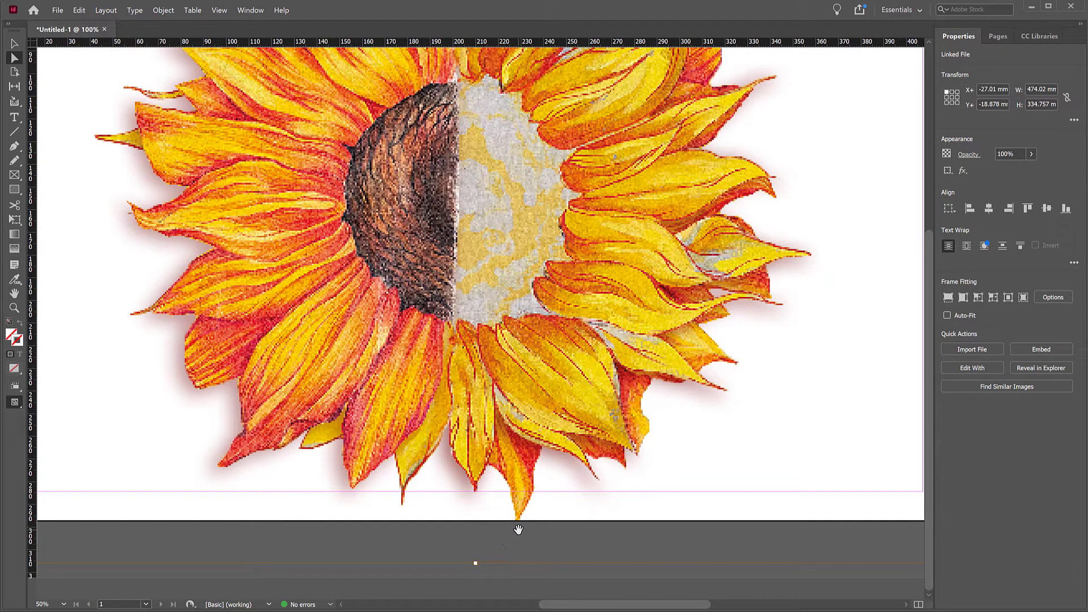
pyautogui.scroll(-1, 517, 531)
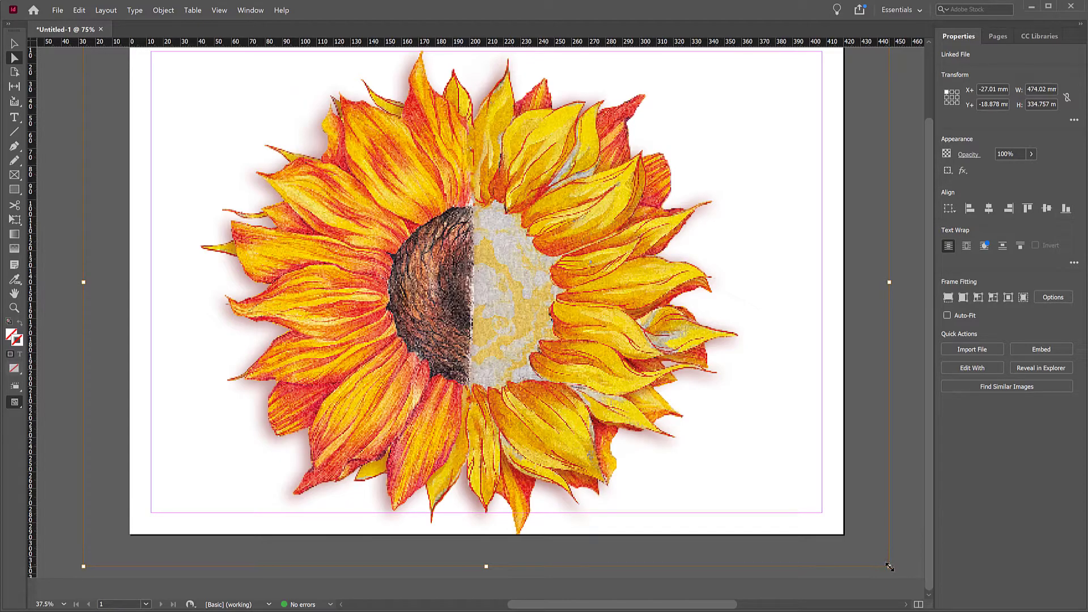
pyautogui.moveTo(889, 567); pyautogui.dragTo(869, 542)
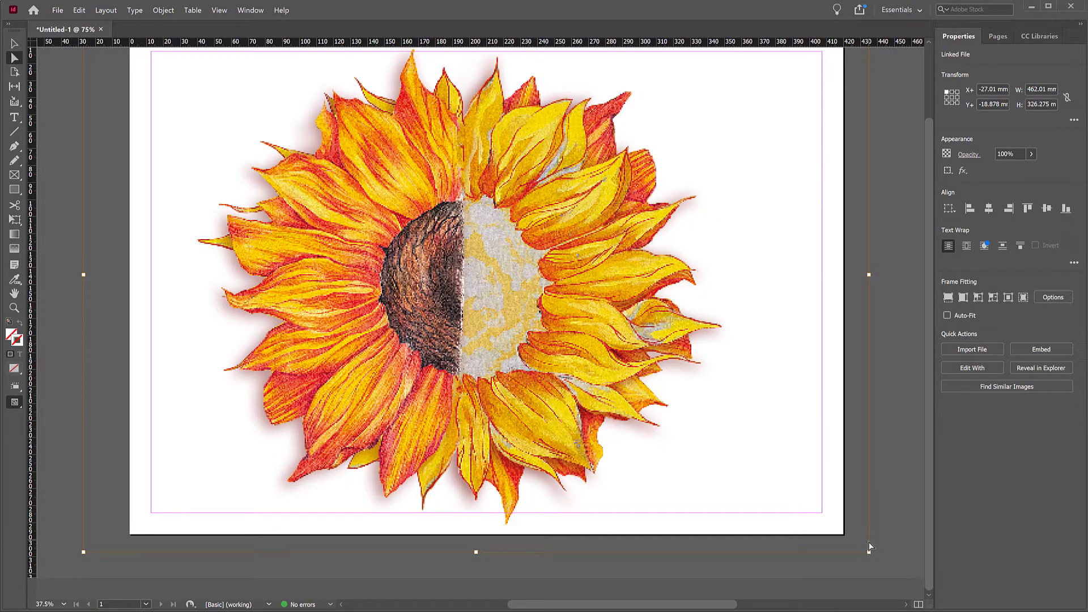
pyautogui.rightClick(549, 304)
pyautogui.moveTo(583, 411)
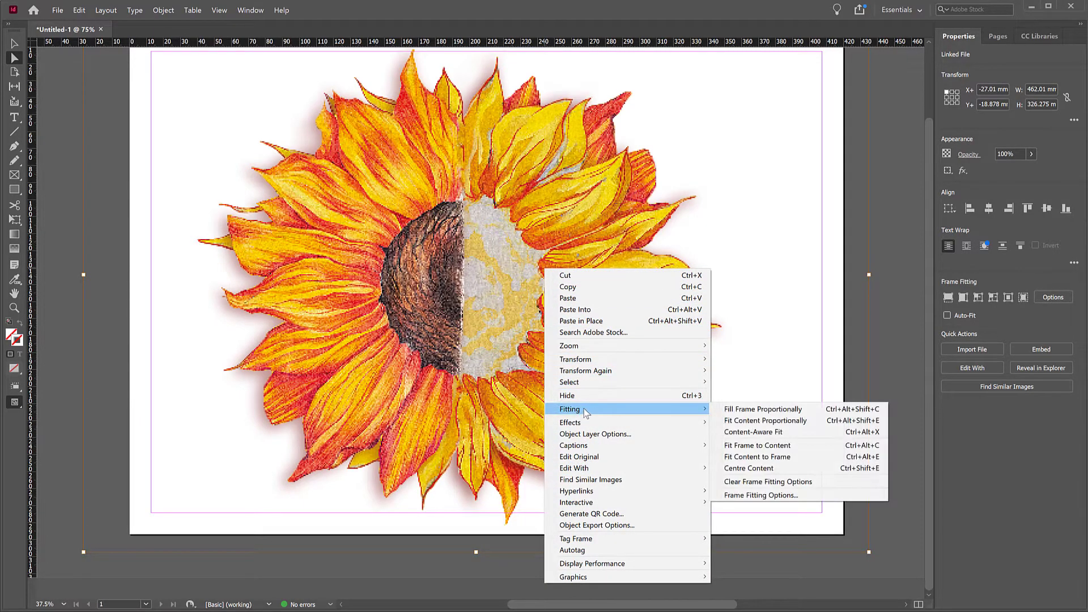
pyautogui.click(737, 468)
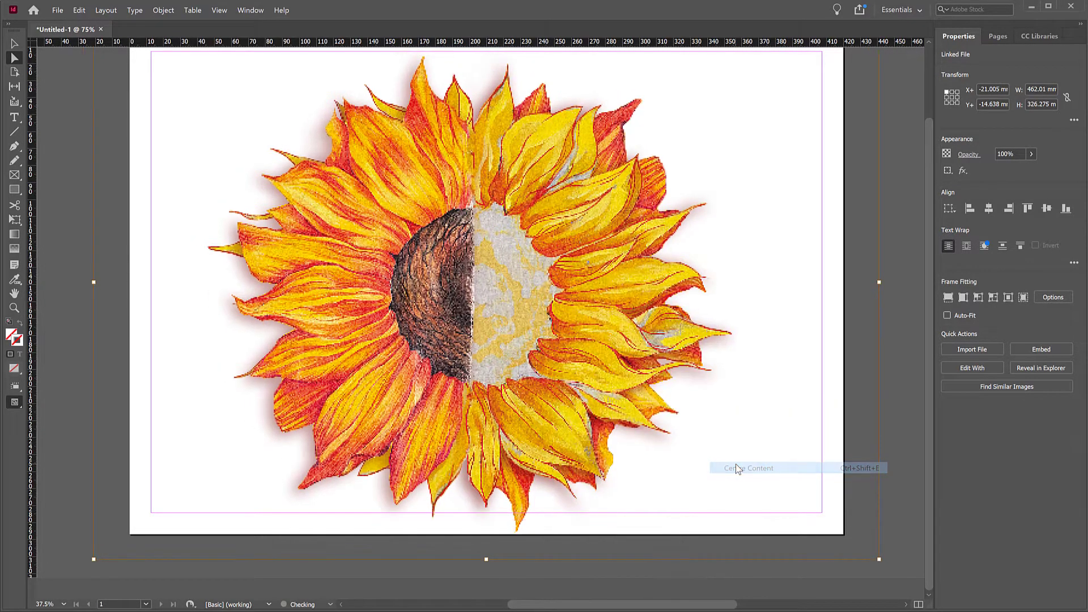
pyautogui.scroll(2, 791, 410)
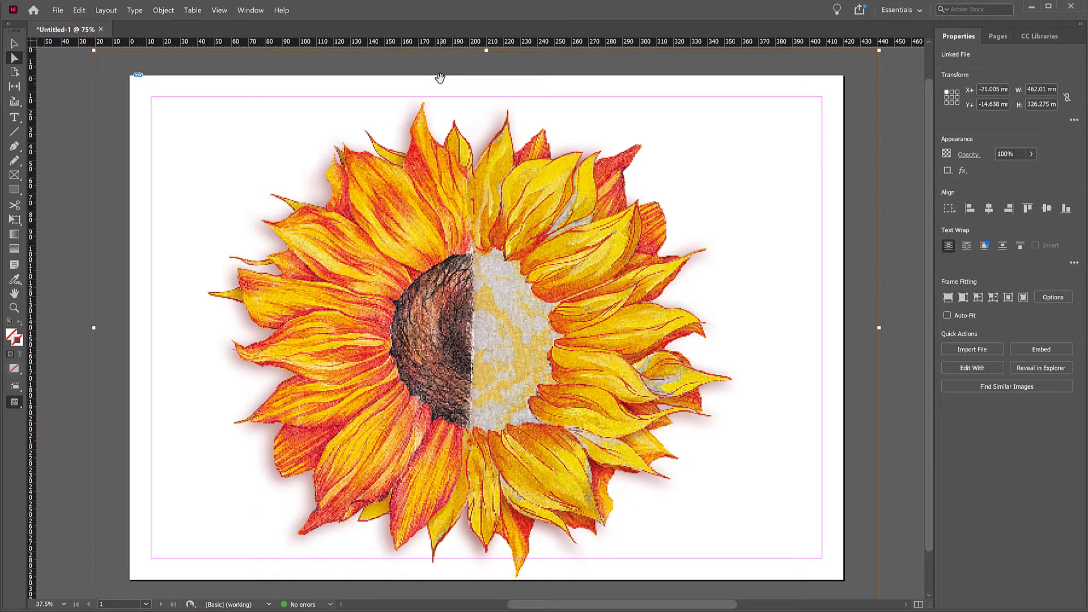
# Apply Fit Content Proportionally to the sunflower content and deselect it.
pyautogui.rightClick(442, 195)
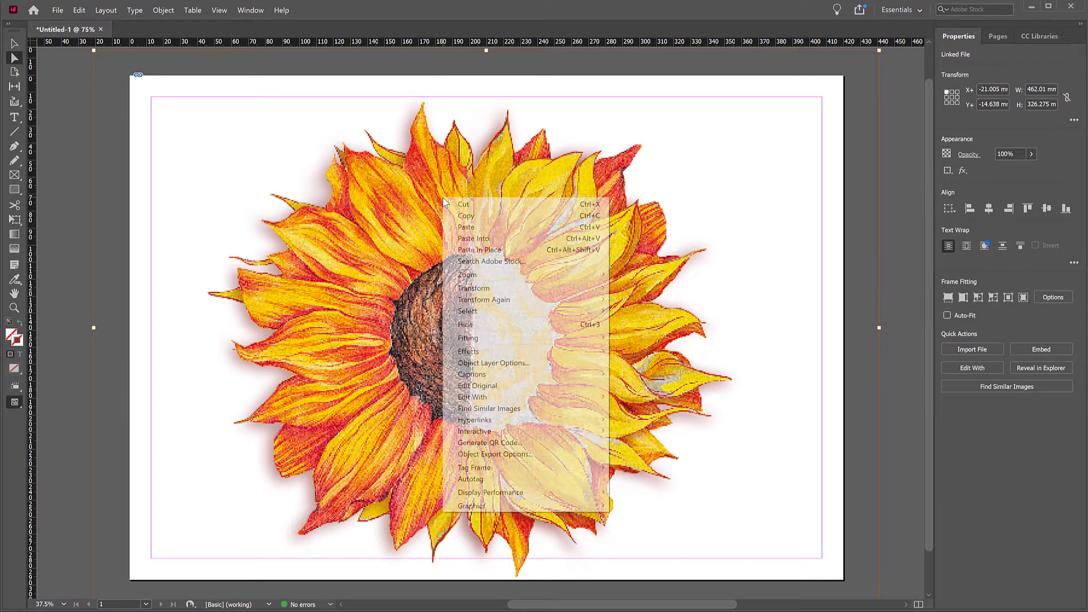
pyautogui.moveTo(470, 340)
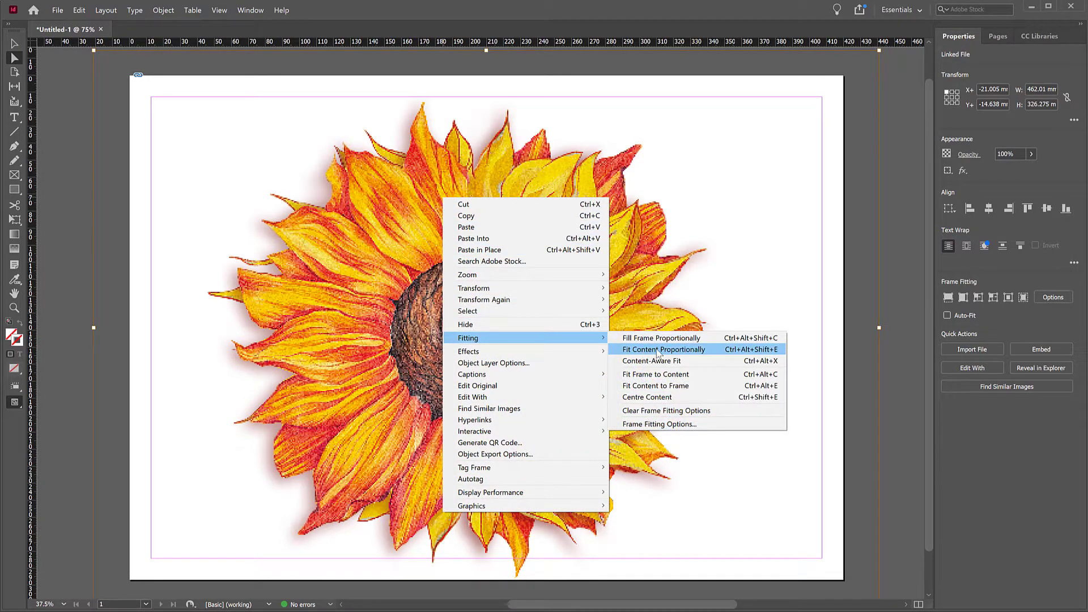
pyautogui.click(648, 352)
pyautogui.click(888, 318)
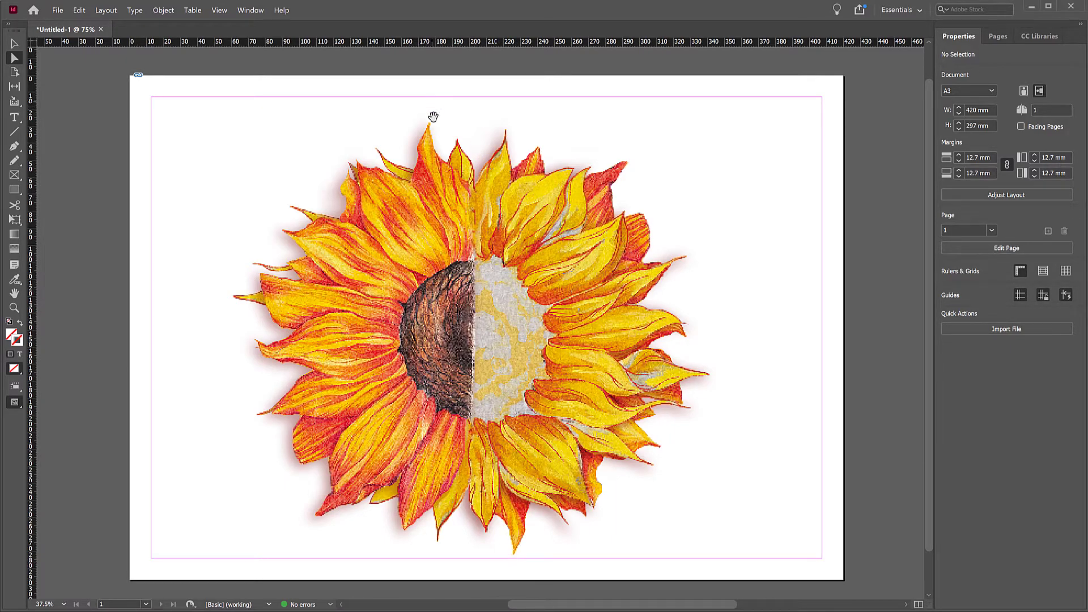
# Nudge the sunflower content upward inside its frame to a Y offset of -5.304 mm, then deselect it.
pyautogui.click(501, 331)
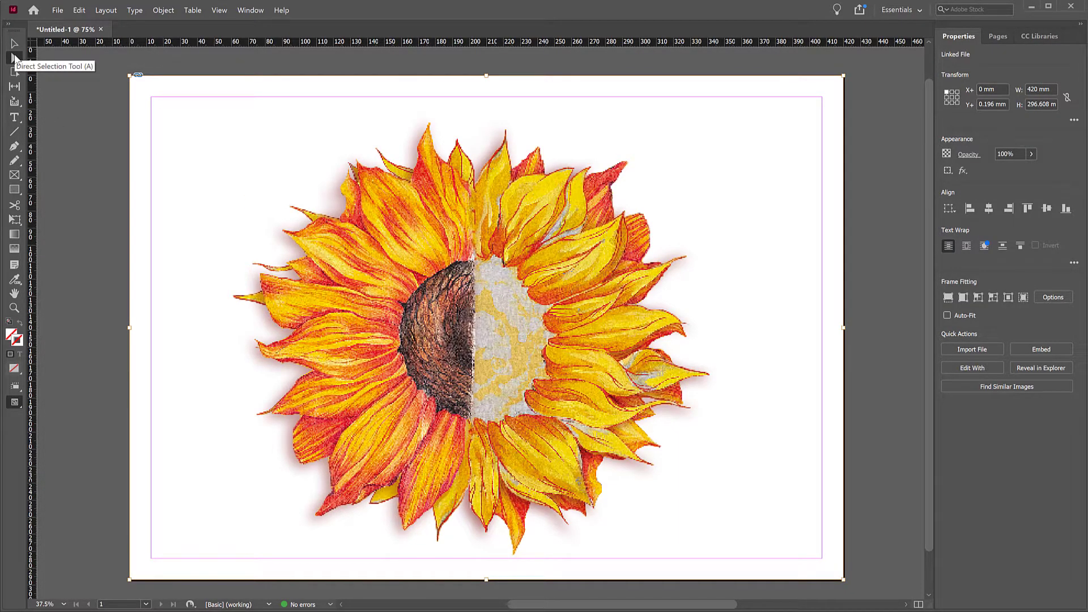
pyautogui.press('Up')
pyautogui.press('Up')
pyautogui.press('Up')
pyautogui.press('Up')
pyautogui.press('Up')
pyautogui.press('Up')
pyautogui.press('Up')
pyautogui.press('Up')
pyautogui.press('Up')
pyautogui.press('Up')
pyautogui.press('Up')
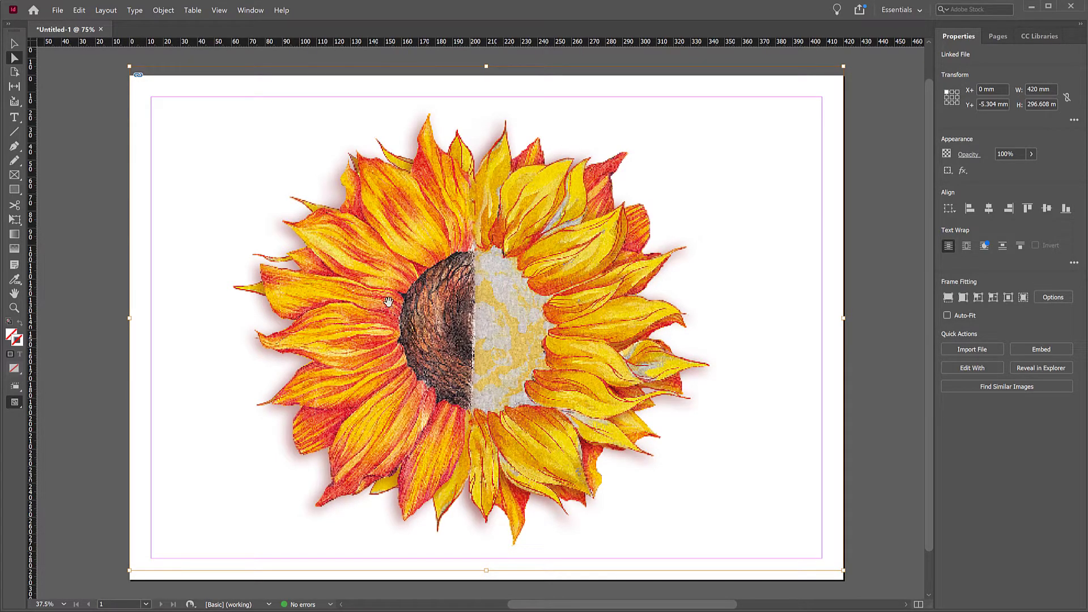
pyautogui.click(66, 184)
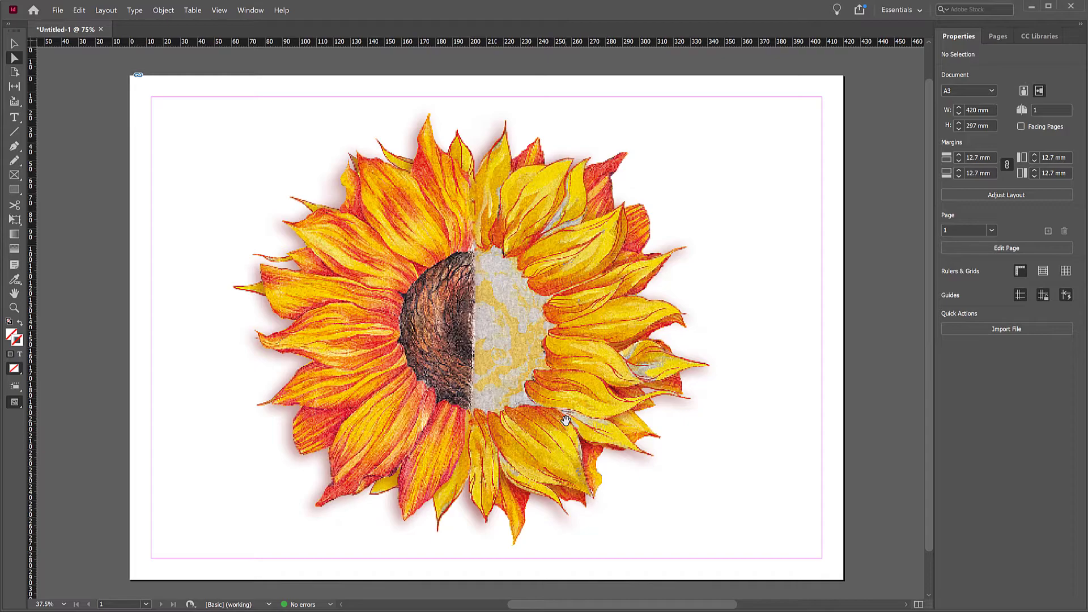
pyautogui.click(473, 313)
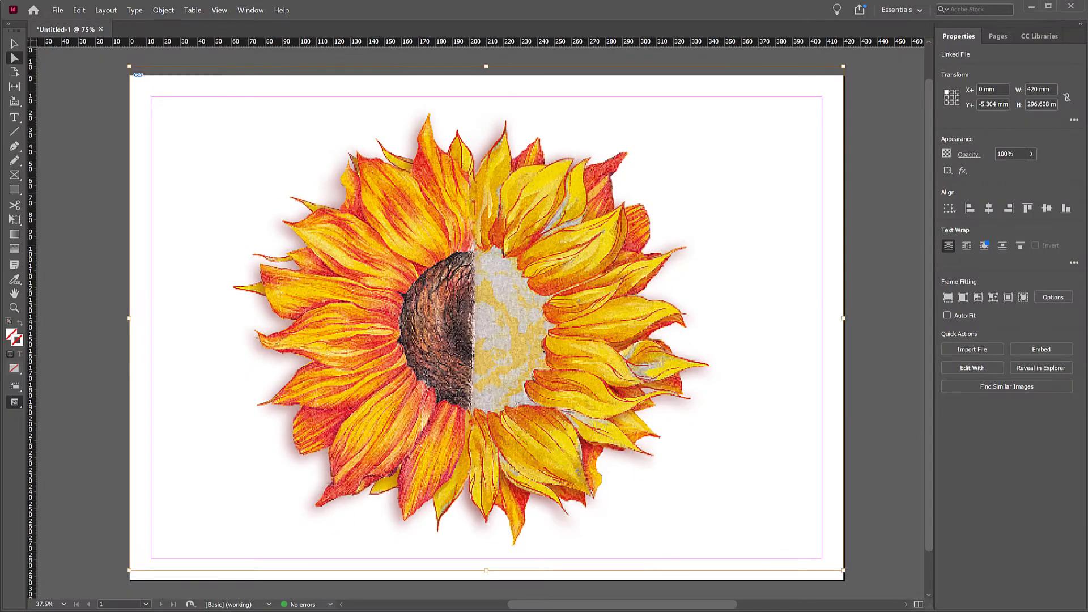
pyautogui.click(100, 231)
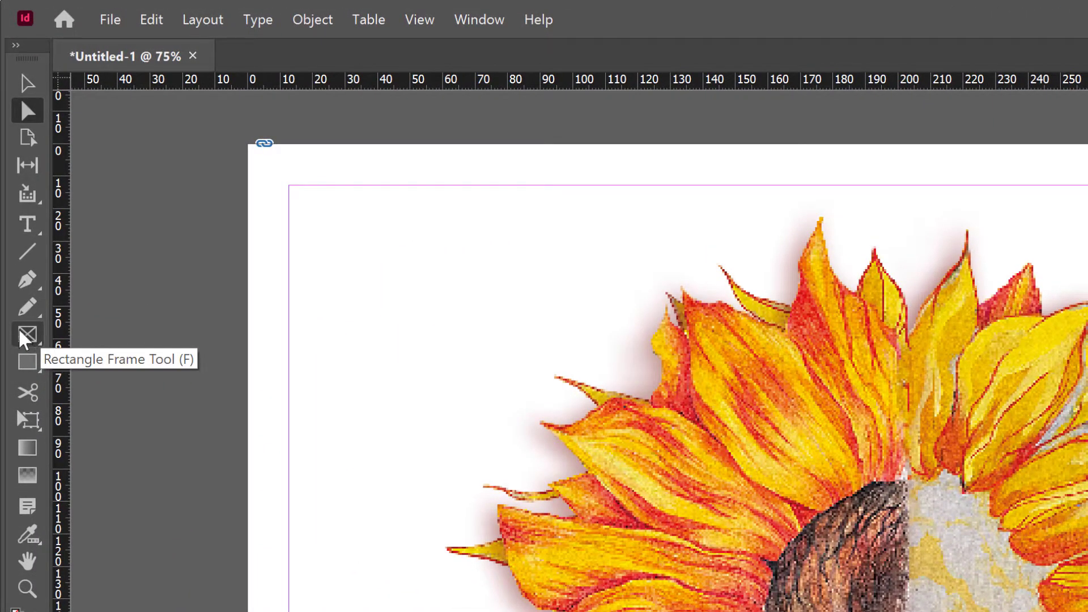
# Draw a circular frame about 109.5 mm across with the Ellipse Frame tool and place it at about X 20, Y 21 mm.
pyautogui.click(28, 334)
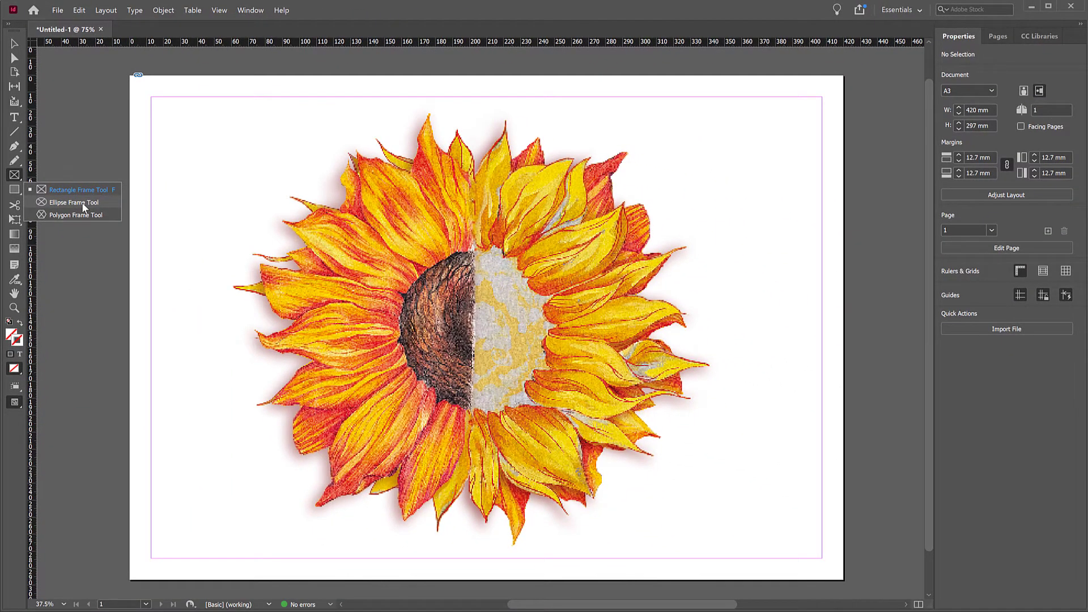
pyautogui.click(73, 203)
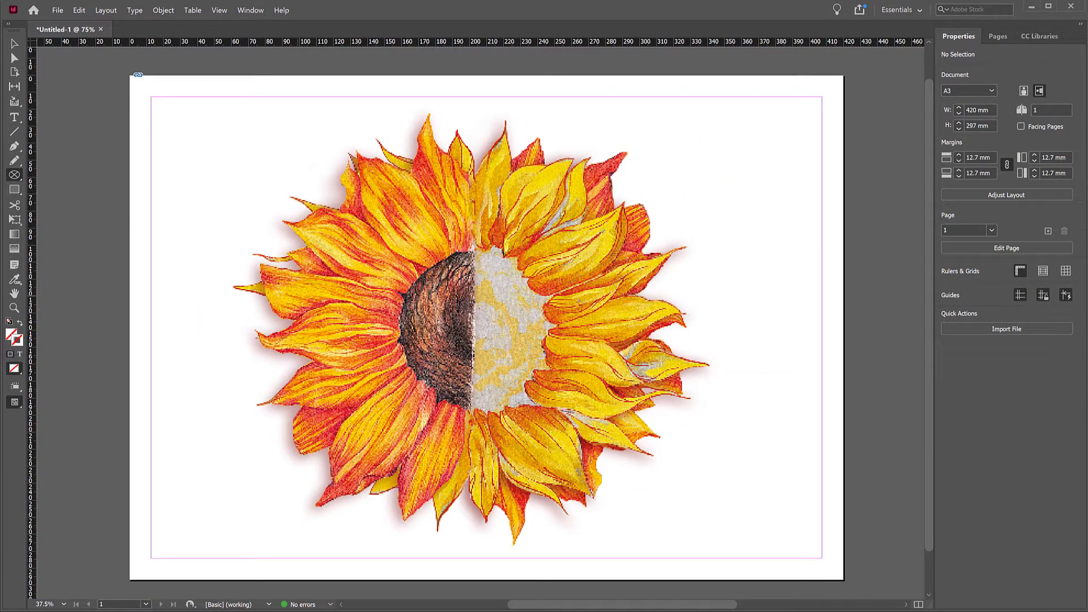
pyautogui.moveTo(425, 276); pyautogui.dragTo(683, 468)
pyautogui.click(17, 45)
pyautogui.moveTo(473, 343); pyautogui.dragTo(219, 172)
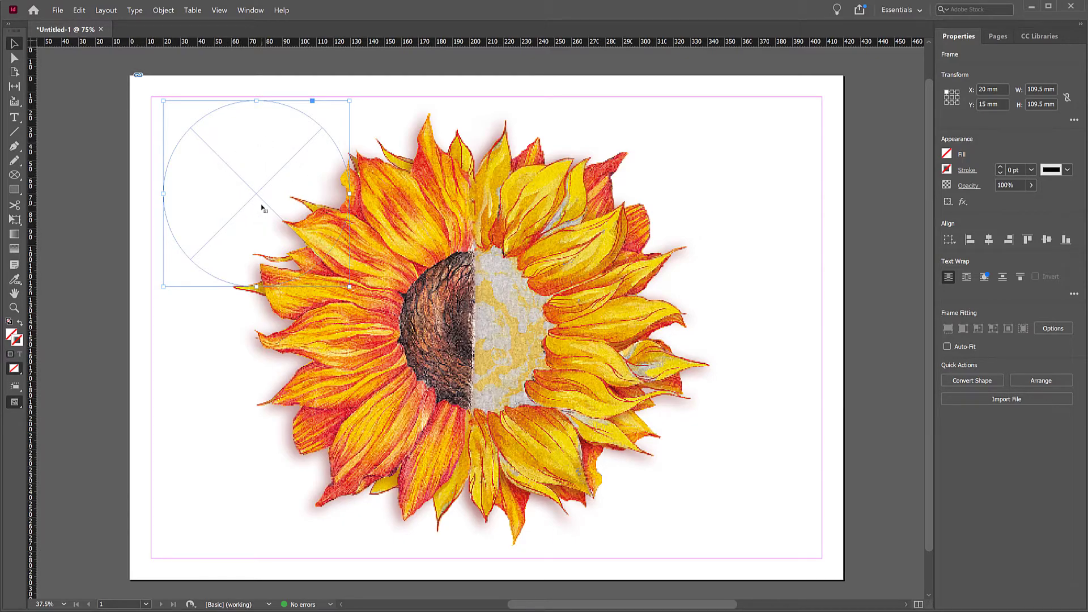
pyautogui.moveTo(255, 190); pyautogui.dragTo(255, 197)
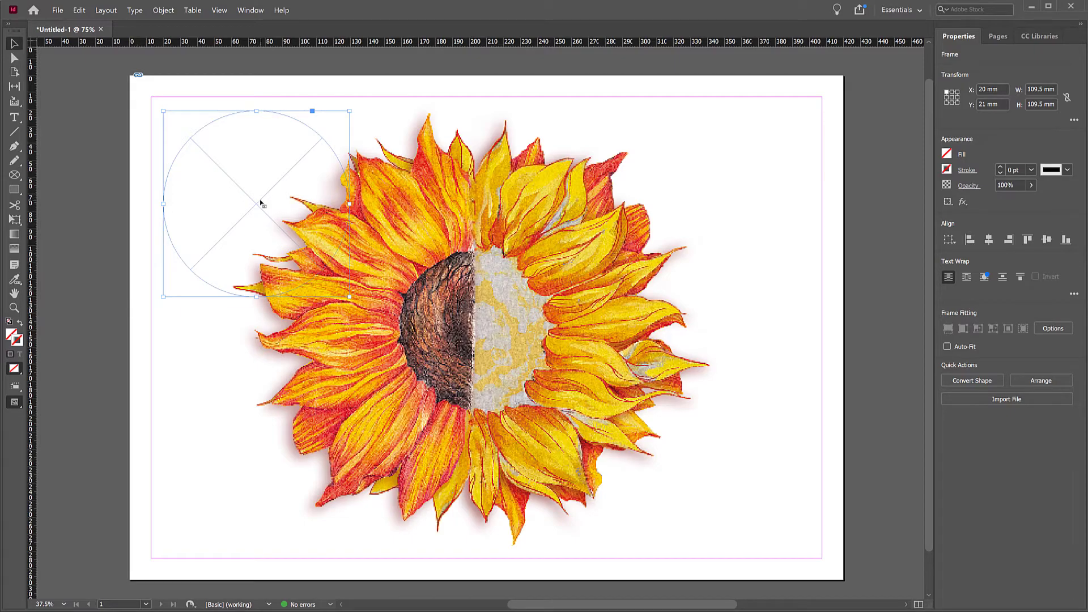
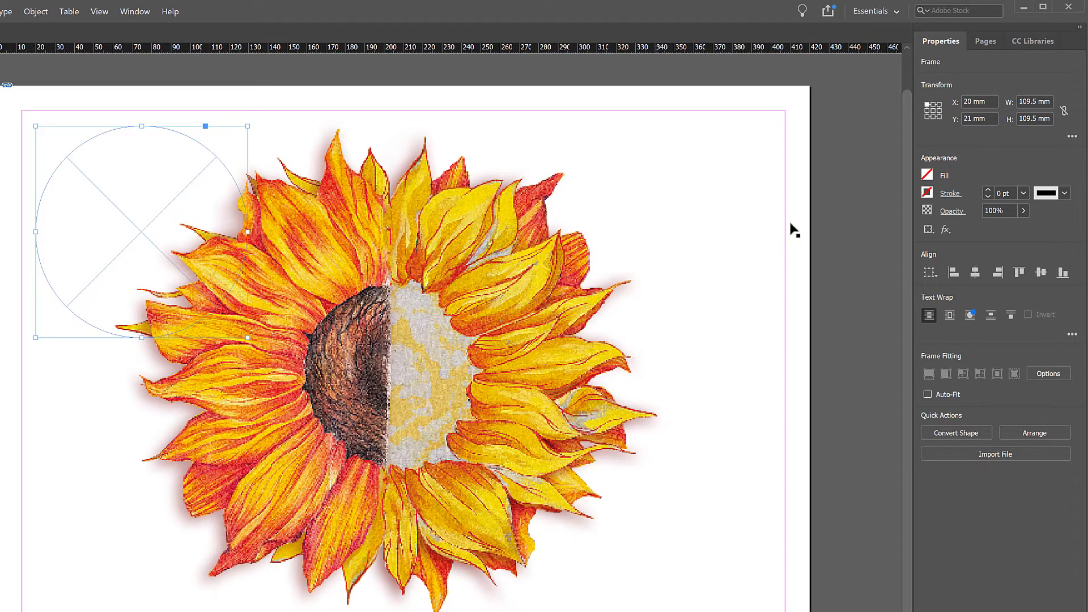
# Fill the circular frame with the [Paper] swatch.
pyautogui.click(927, 175)
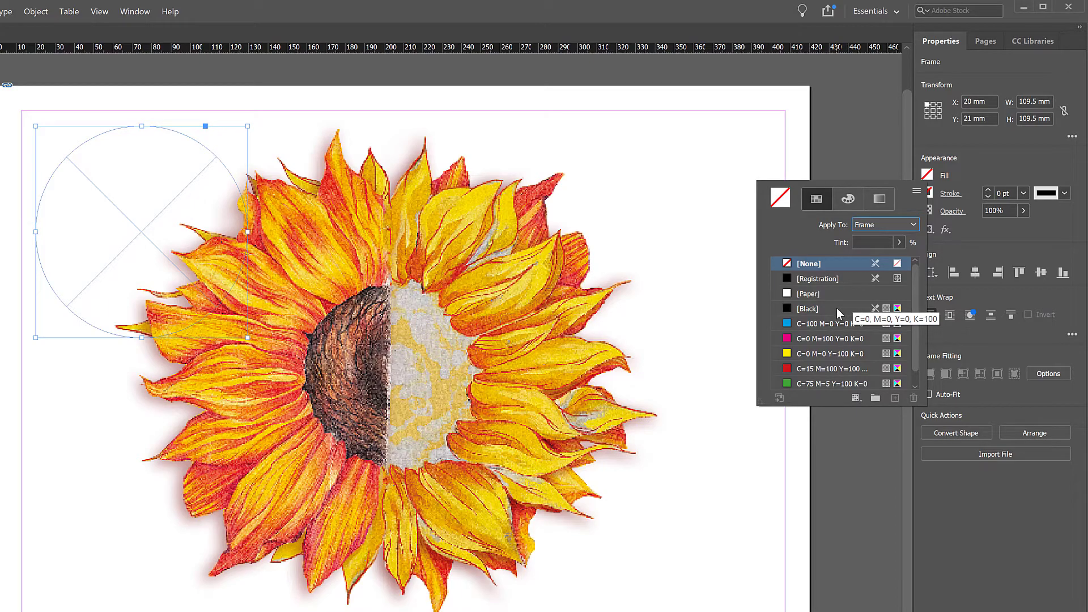
pyautogui.click(805, 296)
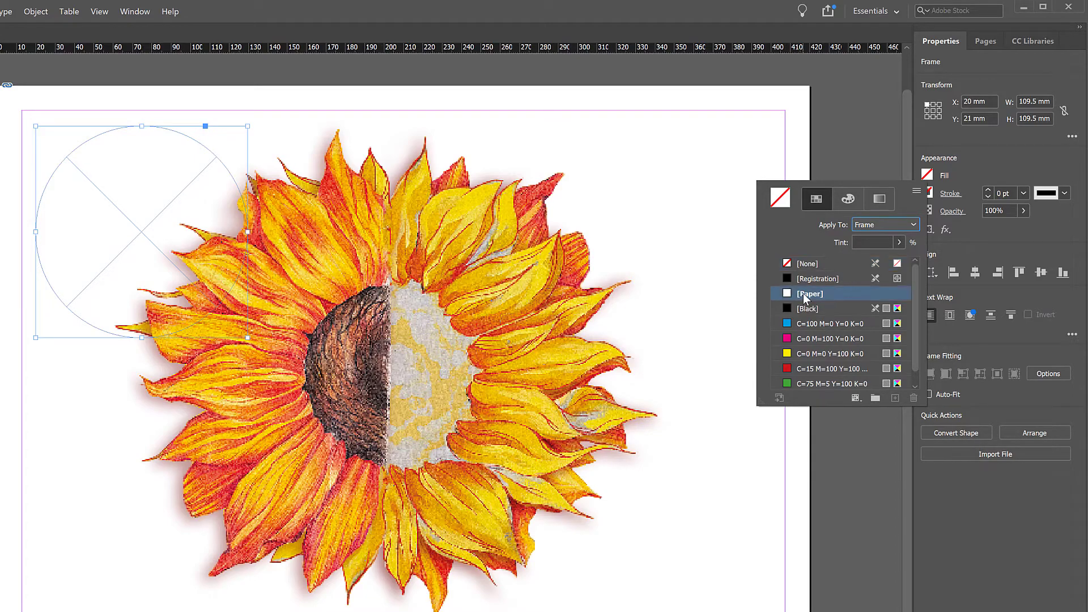
pyautogui.click(148, 216)
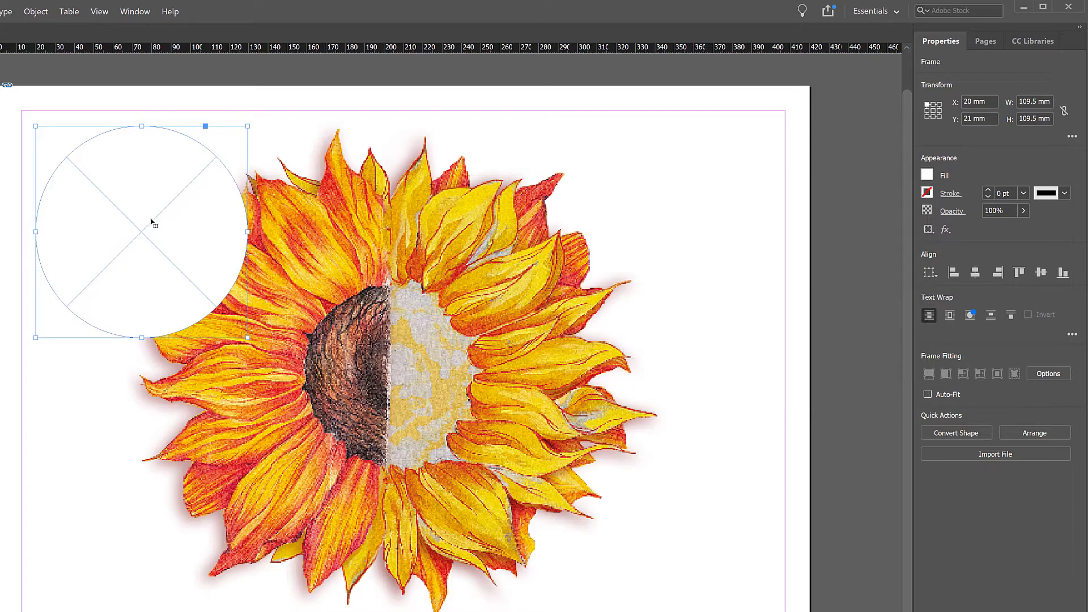
# Move the white circle over the sunflower's centre and resize it proportionally to about 99.5 mm, at X 153, Y 100.5 mm.
pyautogui.moveTo(202, 241); pyautogui.dragTo(444, 383)
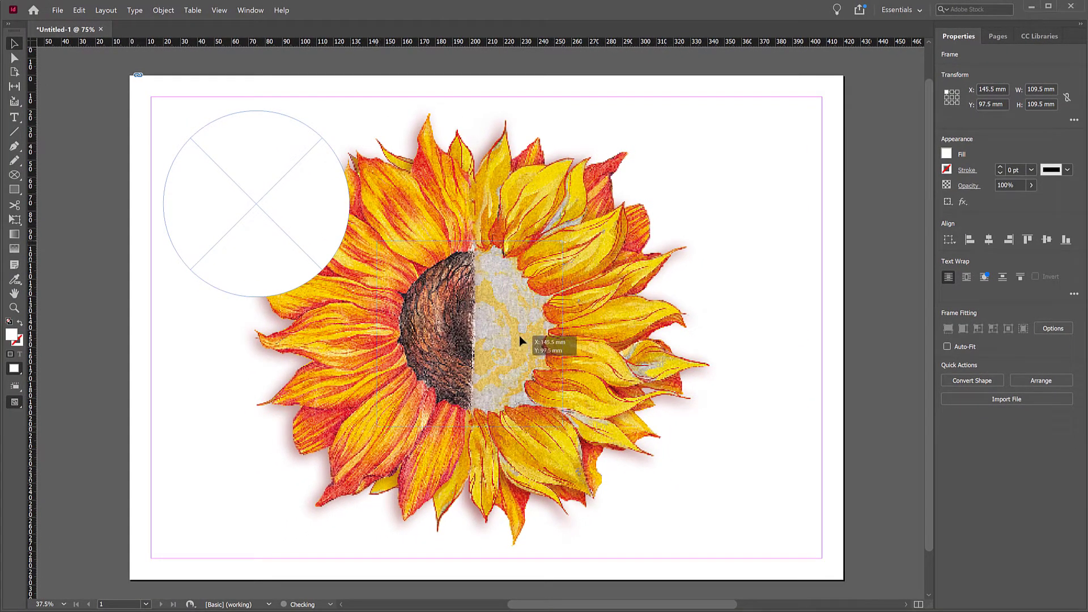
pyautogui.moveTo(520, 336); pyautogui.dragTo(518, 334)
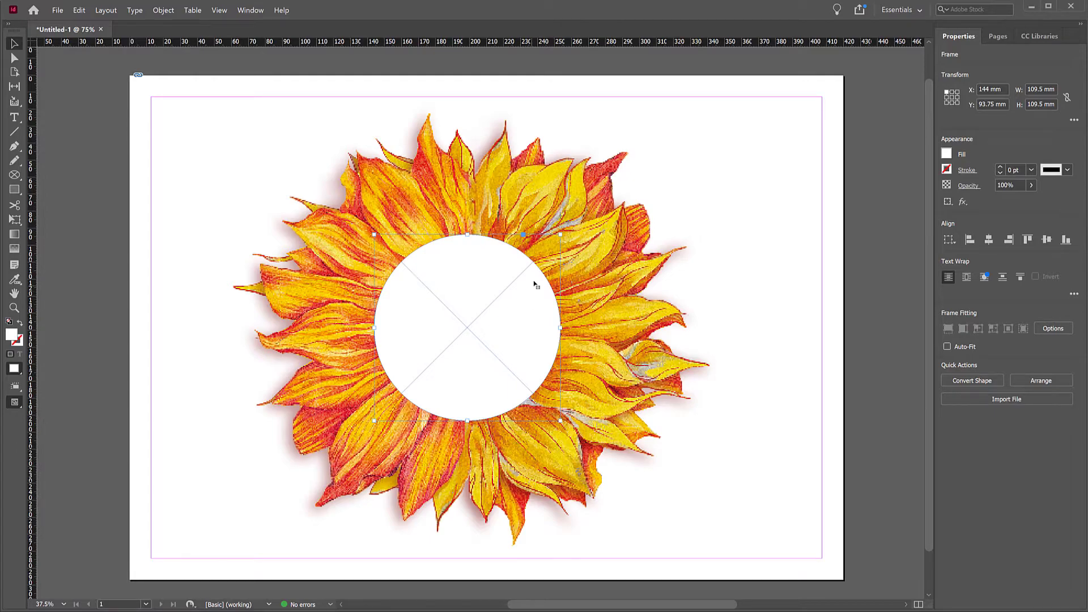
pyautogui.moveTo(560, 234); pyautogui.dragTo(535, 260)
pyautogui.moveTo(475, 328)
pyautogui.mouseDown()
pyautogui.moveTo(493, 311)
pyautogui.moveTo(489, 332)
pyautogui.mouseUp()
pyautogui.moveTo(468, 288)
pyautogui.mouseDown()
pyautogui.moveTo(454, 328)
pyautogui.moveTo(472, 276)
pyautogui.mouseUp()
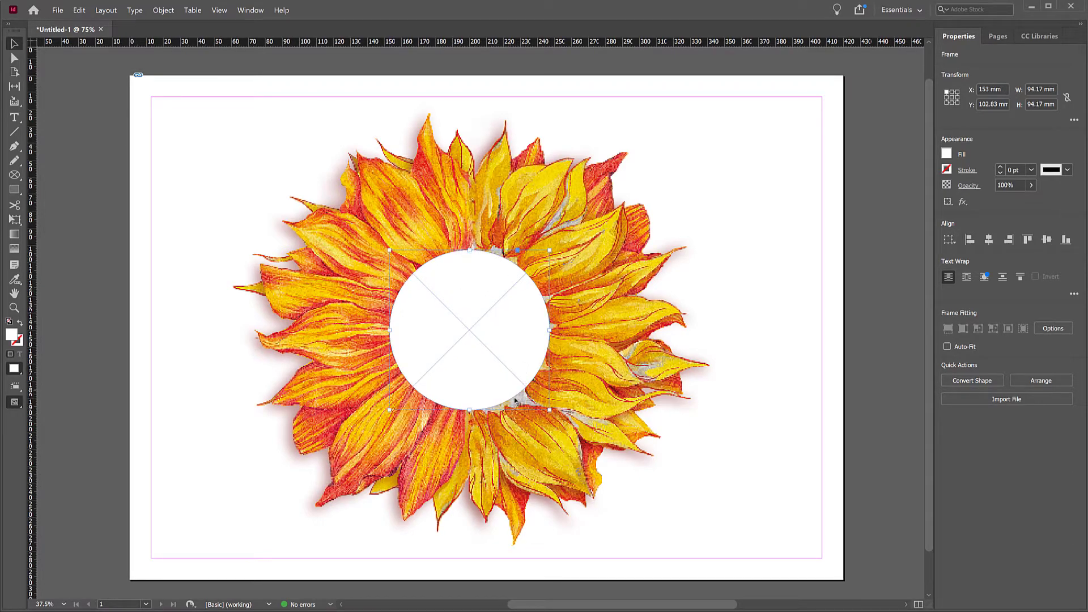
pyautogui.moveTo(549, 250); pyautogui.dragTo(559, 242)
pyautogui.moveTo(498, 315); pyautogui.dragTo(501, 324)
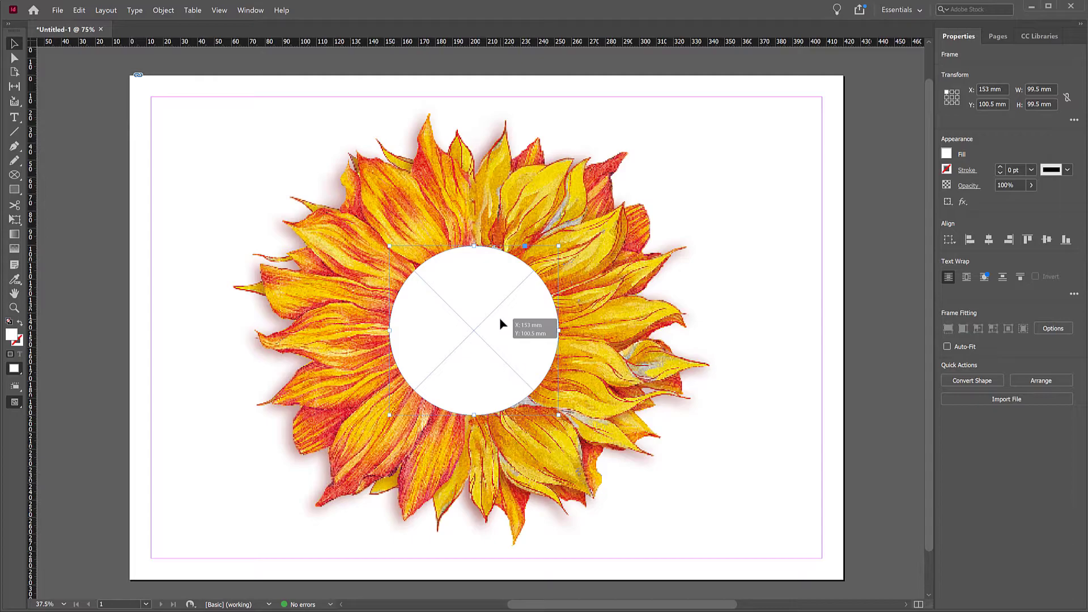
pyautogui.click(84, 260)
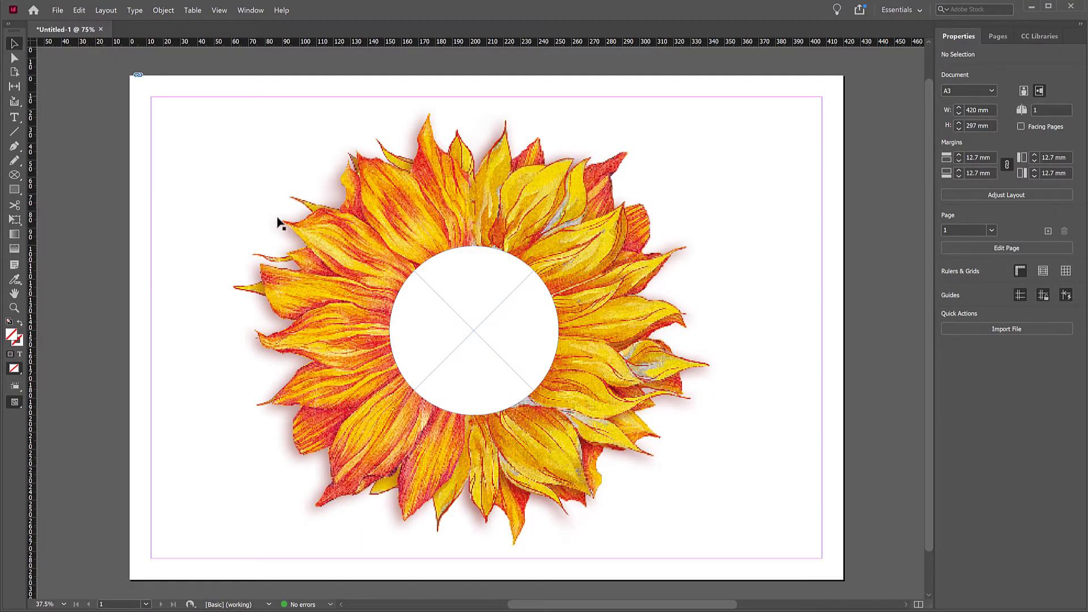
# Add a Drop Shadow effect to the white circle and turn on the preview, with the dialog moved clear of the circle.
pyautogui.click(512, 328)
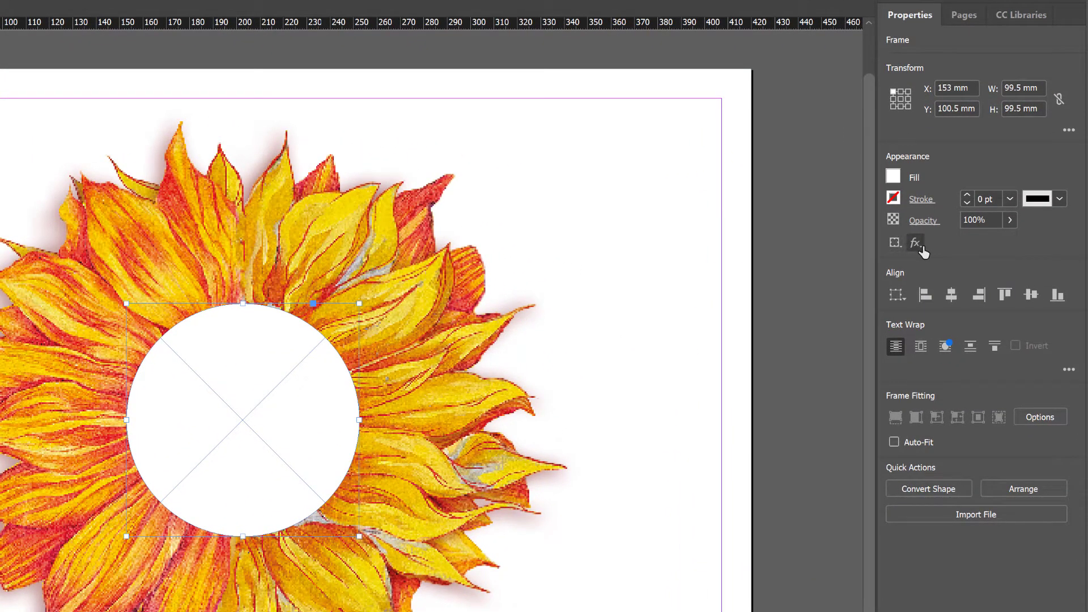
pyautogui.click(916, 243)
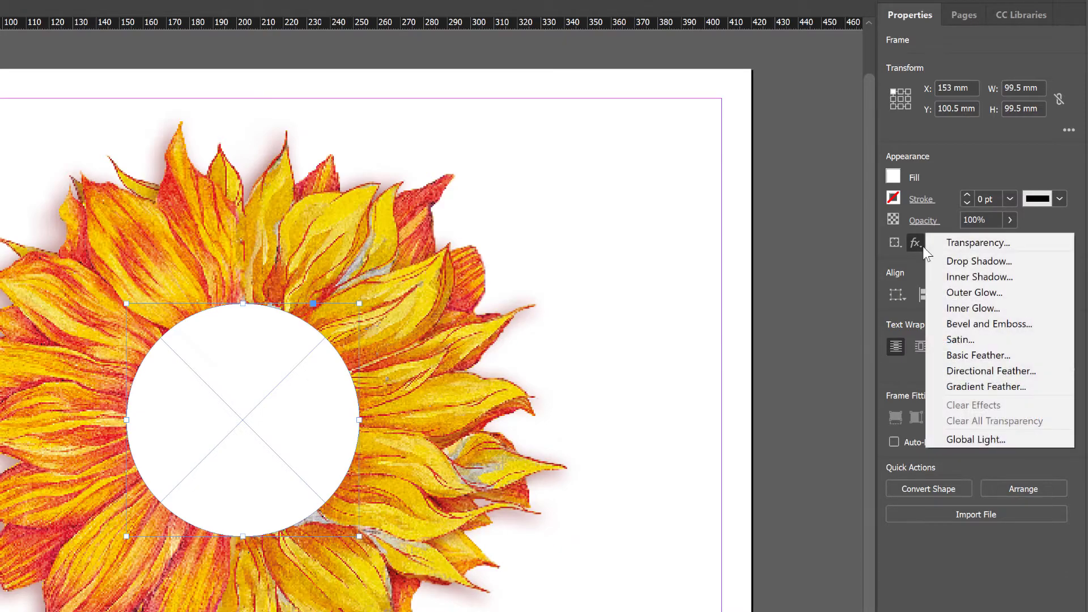
pyautogui.click(967, 261)
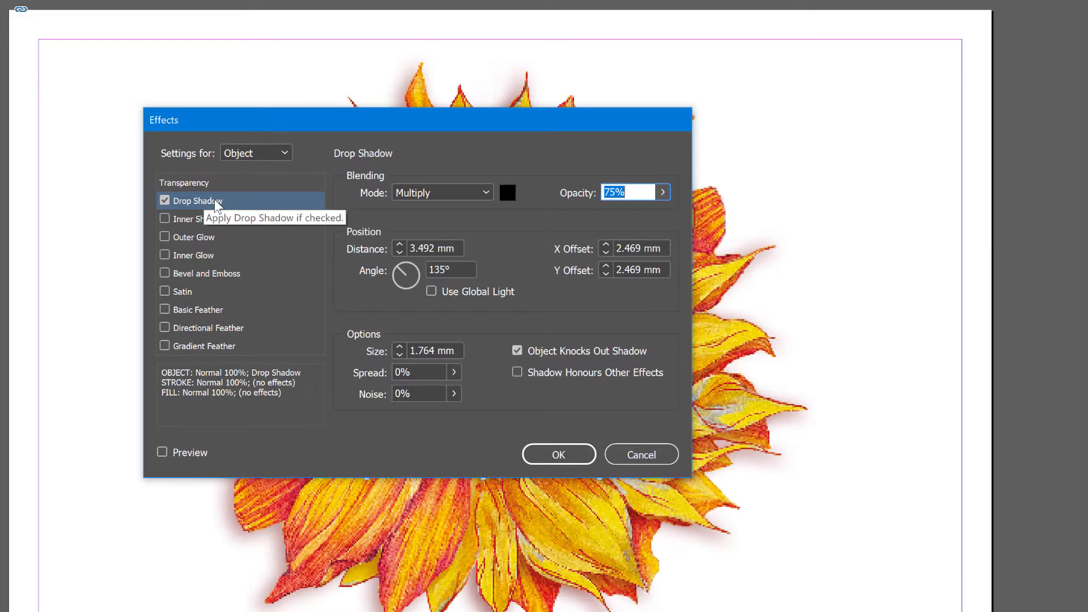
pyautogui.moveTo(303, 123); pyautogui.dragTo(830, 58)
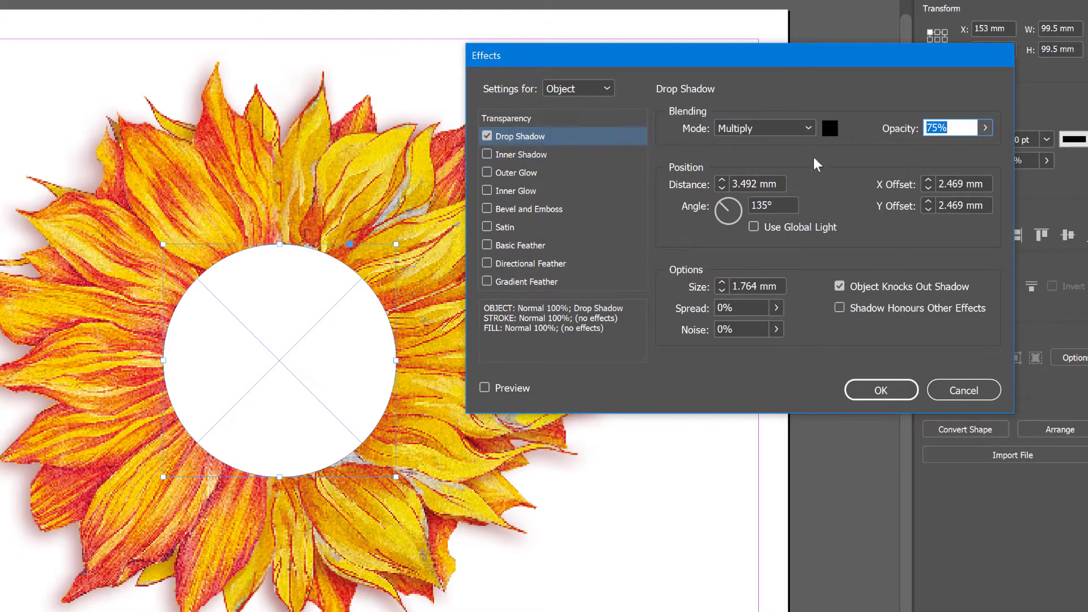
pyautogui.click(485, 389)
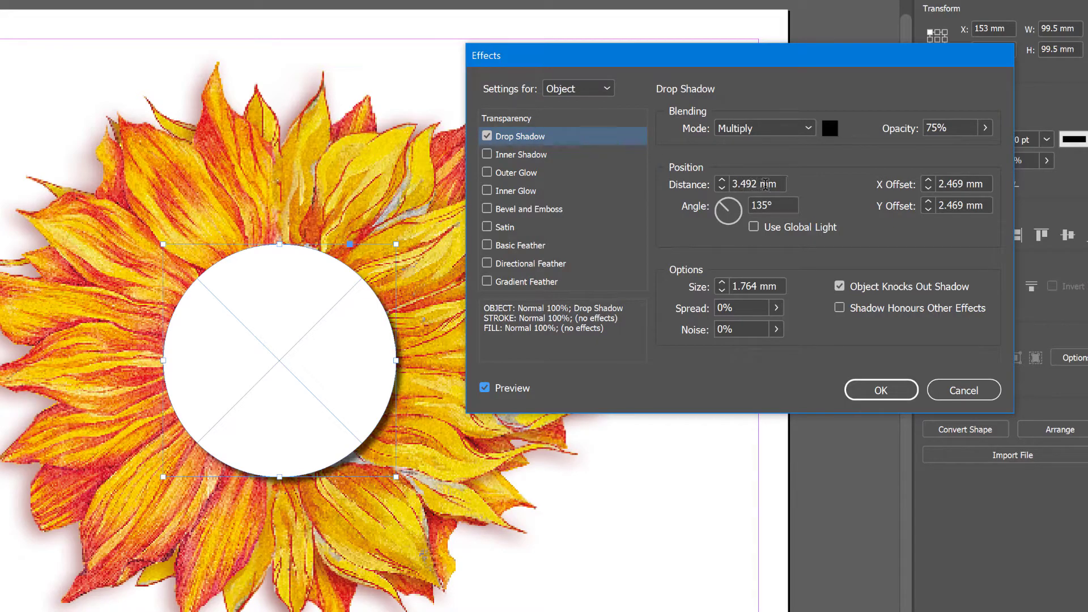
# Set the drop shadow's distance to 0 mm and bring the circle's edge into close view beside the dialog.
pyautogui.moveTo(781, 184); pyautogui.dragTo(712, 177)
pyautogui.write('0')
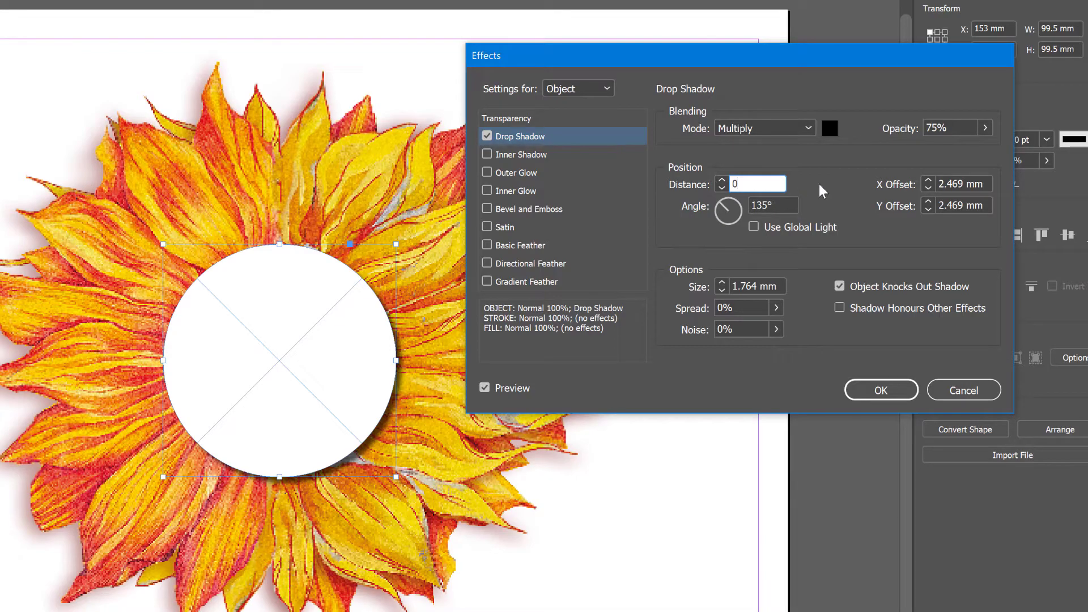
pyautogui.press('Tab')
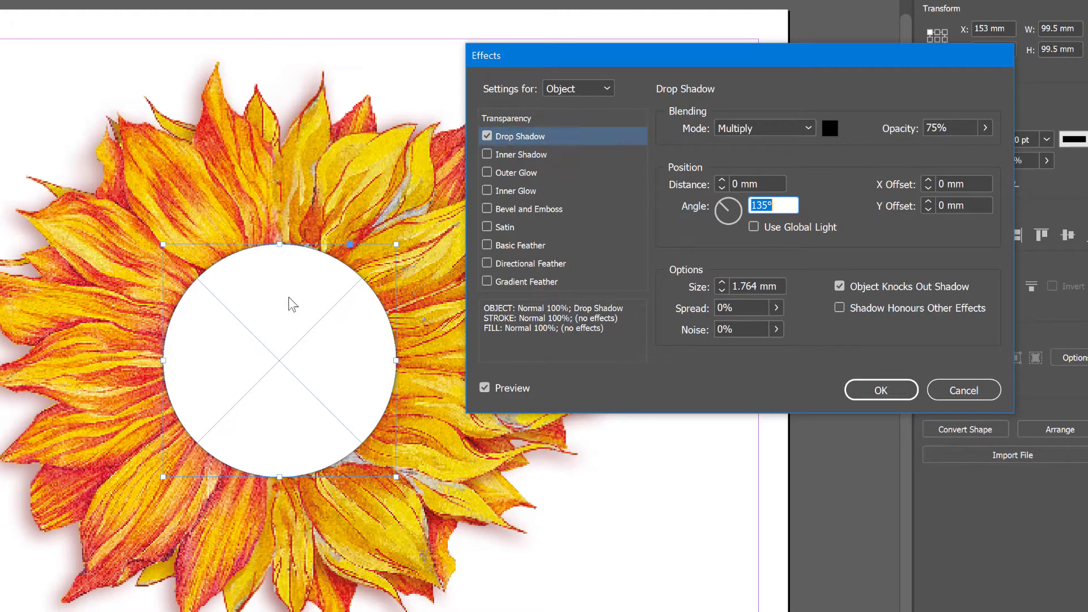
pyautogui.moveTo(687, 57); pyautogui.dragTo(732, 0)
pyautogui.scroll(2, 296, 398)
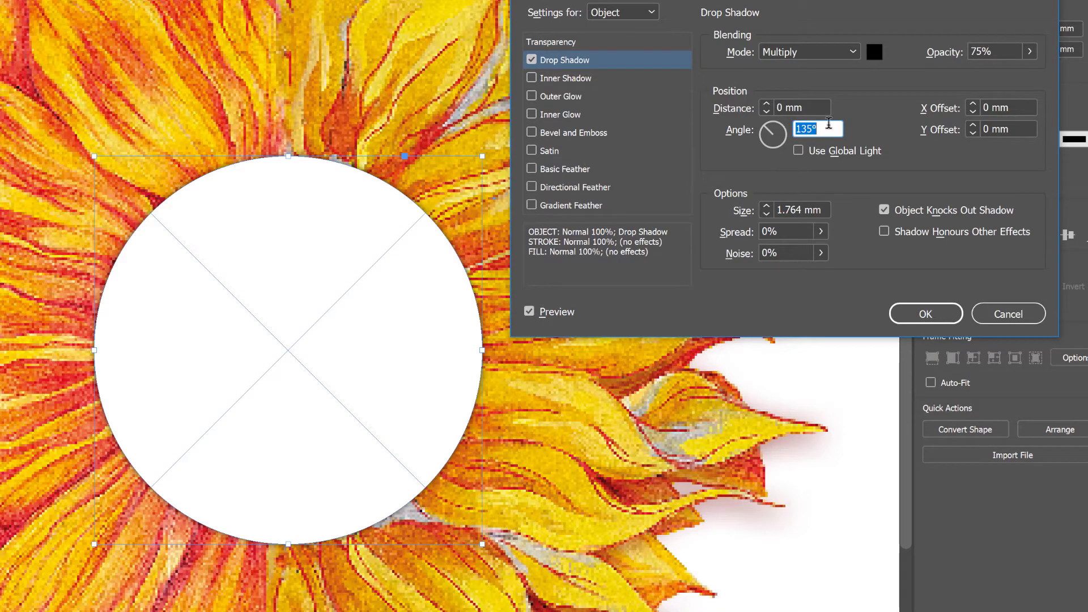
# Set the white circle's drop shadow to 16 mm size and 100% opacity, apply it, and deselect the circle.
pyautogui.click(767, 208)
pyautogui.click(767, 208)
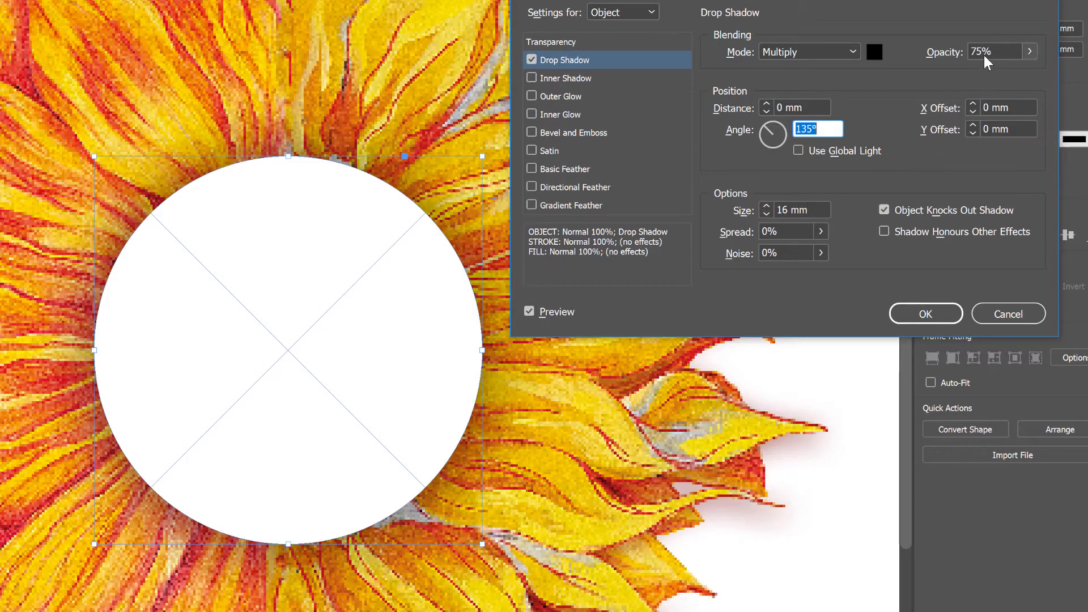
pyautogui.click(1031, 52)
pyautogui.moveTo(1011, 70); pyautogui.dragTo(1038, 69)
pyautogui.moveTo(1033, 71); pyautogui.dragTo(1056, 96)
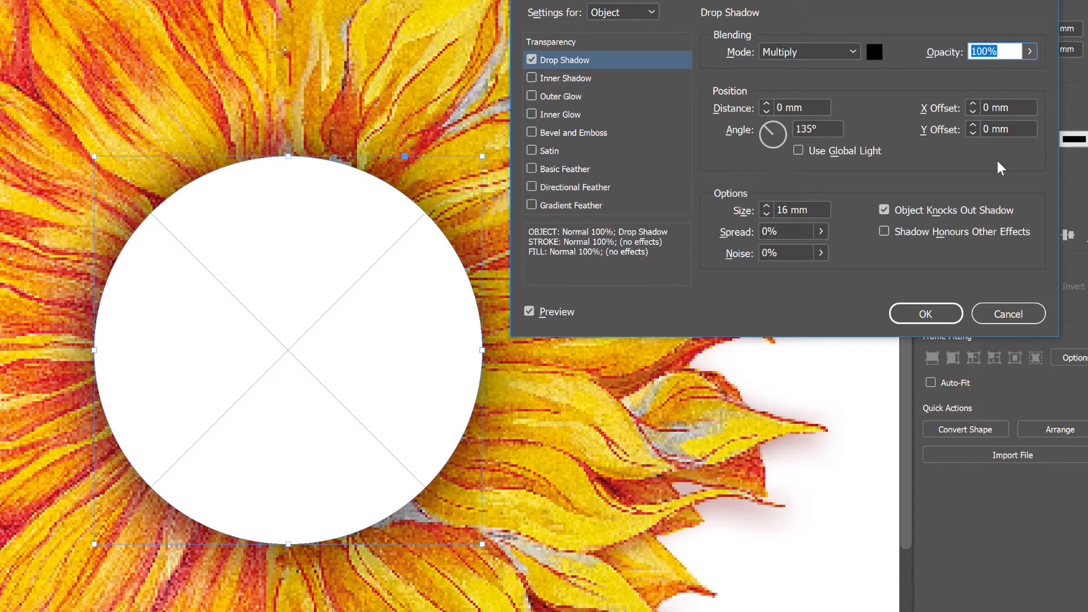
pyautogui.click(932, 314)
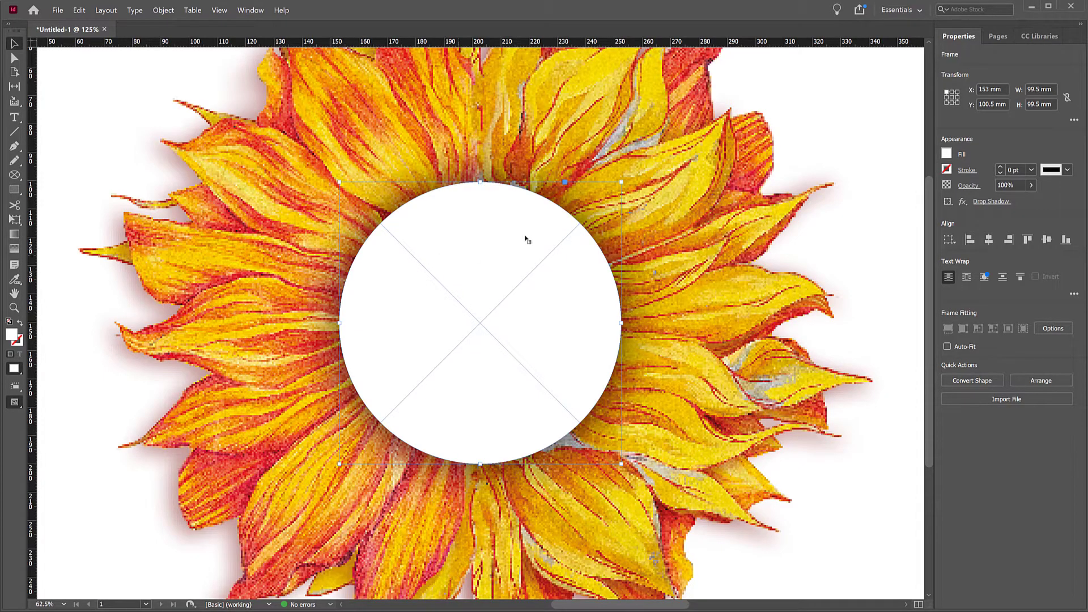
pyautogui.click(711, 180)
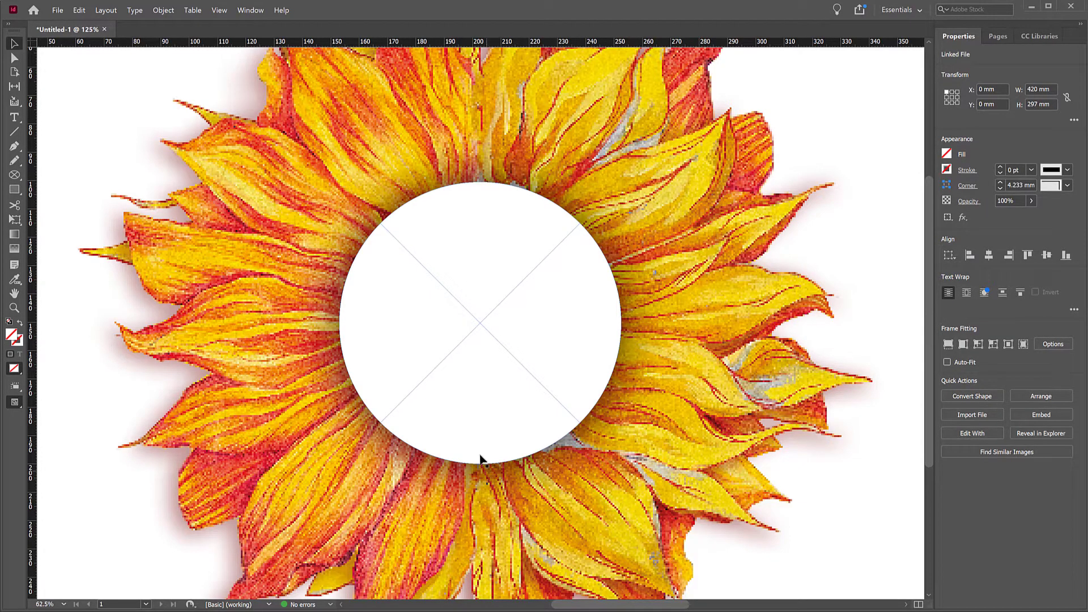
# Examine the shadow around the white circle and the display quality of the sunflower image at different zoom levels.
pyautogui.scroll(-5, 488, 393)
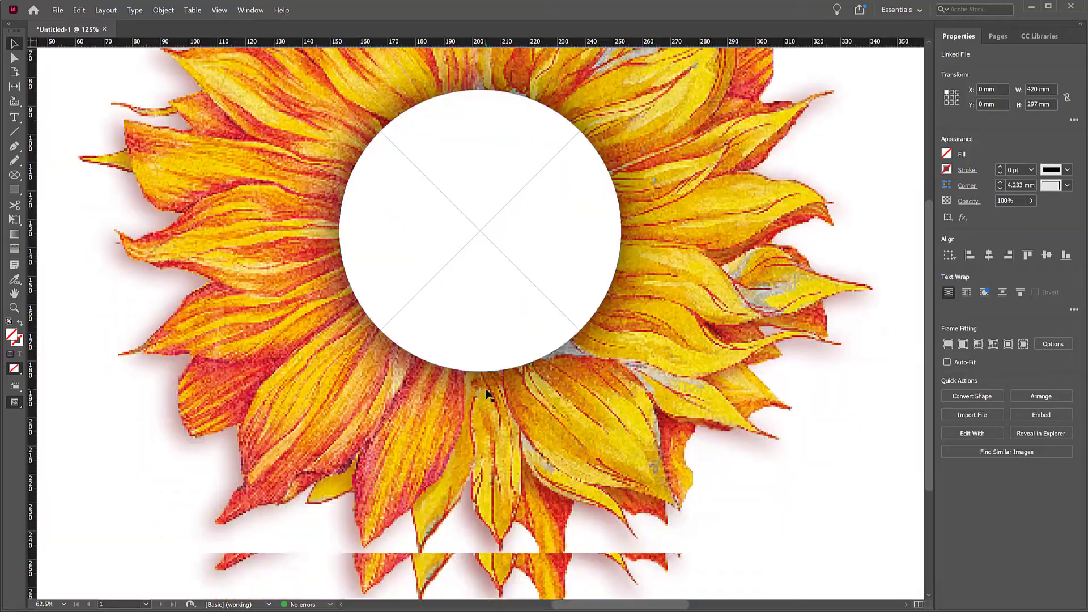
pyautogui.scroll(5, 488, 393)
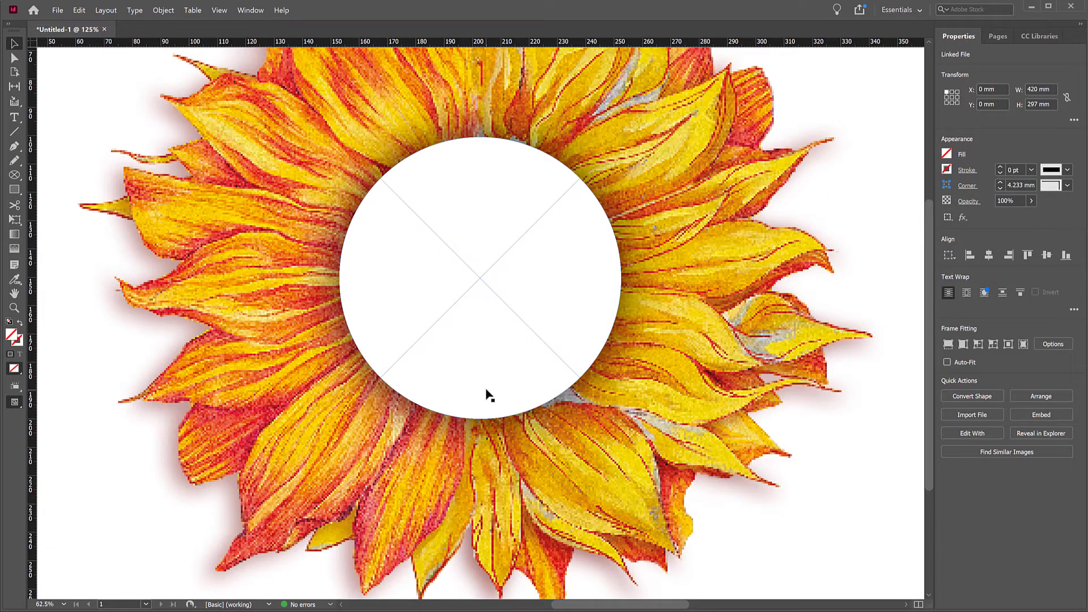
pyautogui.scroll(-3, 488, 393)
pyautogui.scroll(8, 488, 393)
pyautogui.scroll(-4, 488, 393)
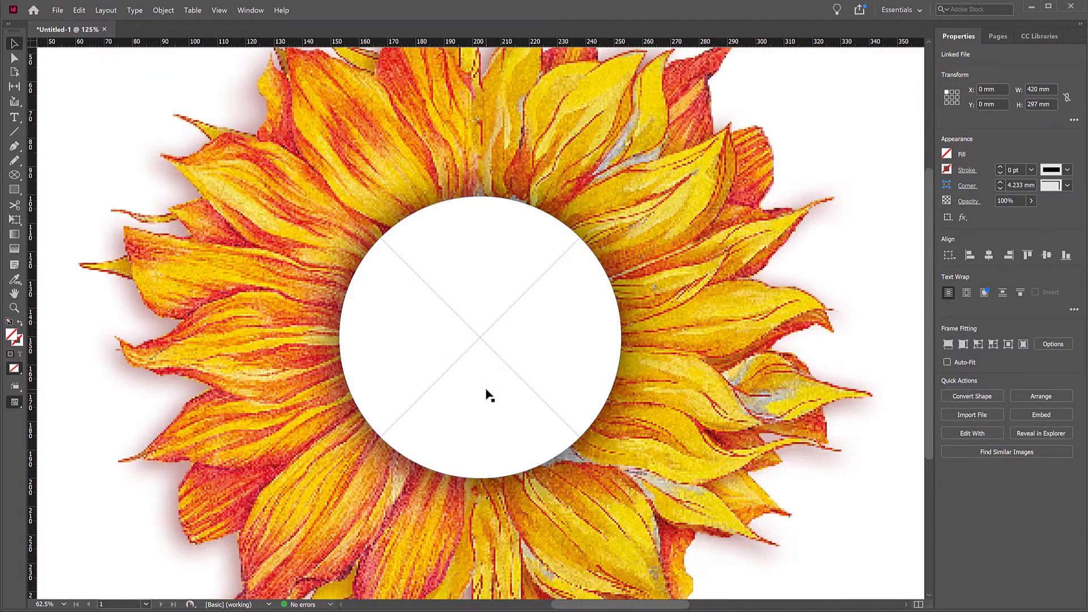
pyautogui.hotkey('ctrl', '-')
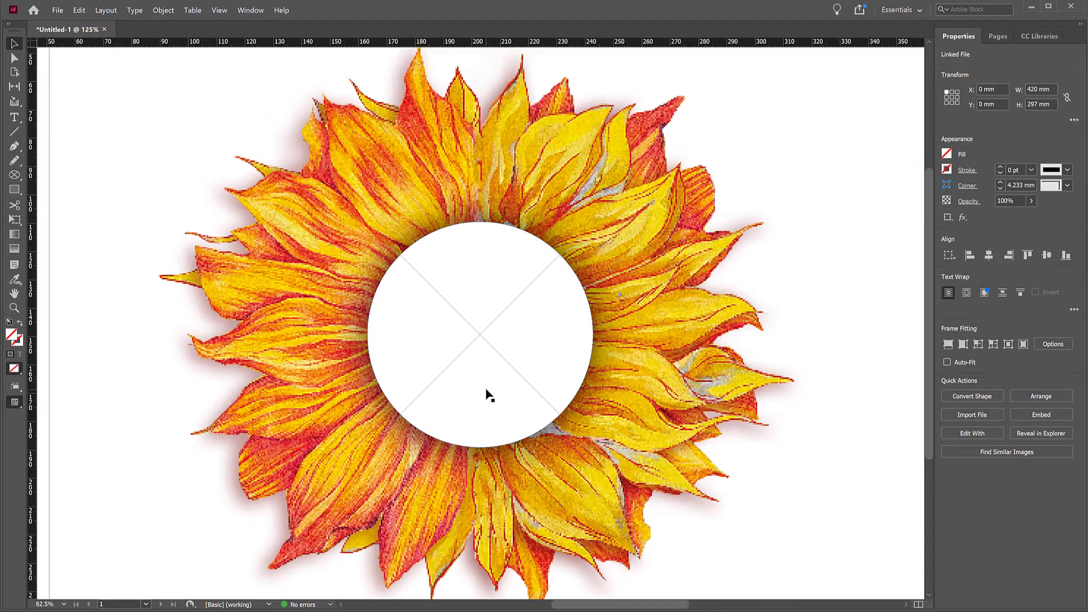
pyautogui.hotkey('ctrl', '=')
pyautogui.hotkey('ctrl', '=')
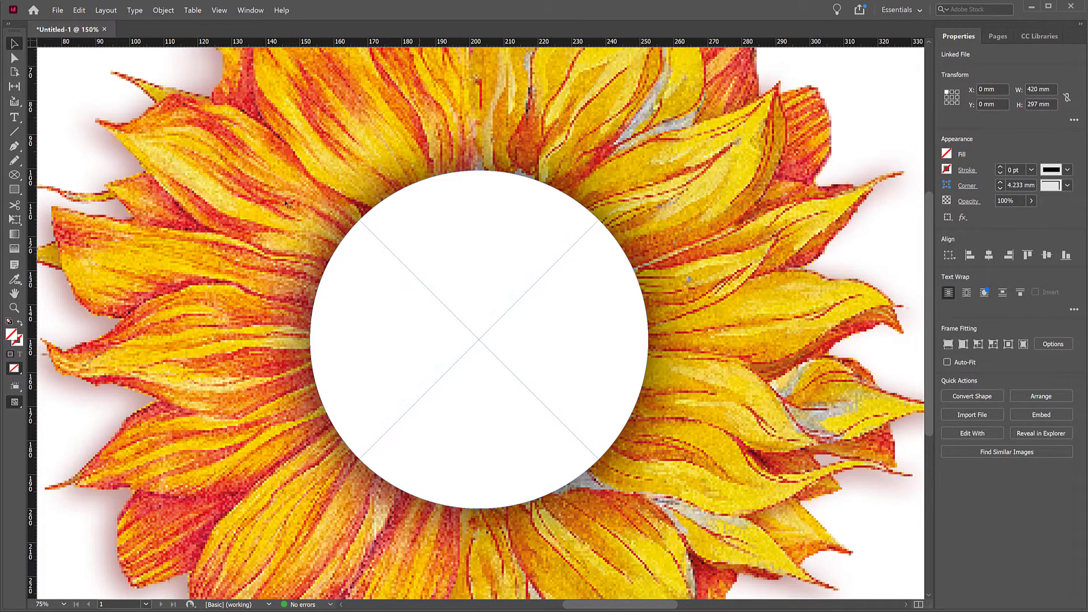
# Switch the document's display performance to High Quality Display.
pyautogui.click(220, 10)
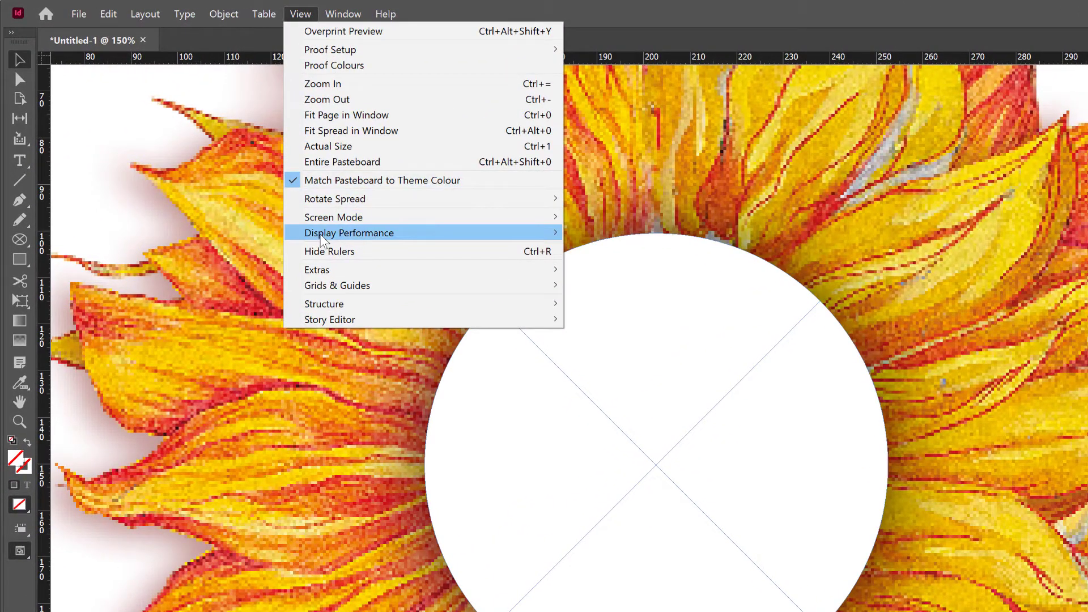
pyautogui.moveTo(322, 238)
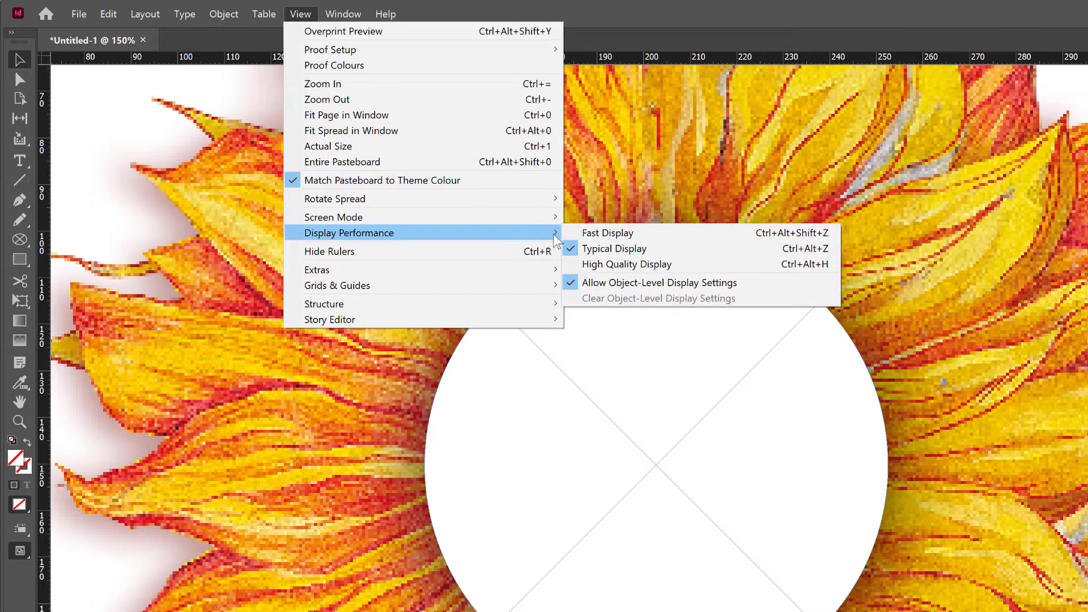
pyautogui.click(620, 268)
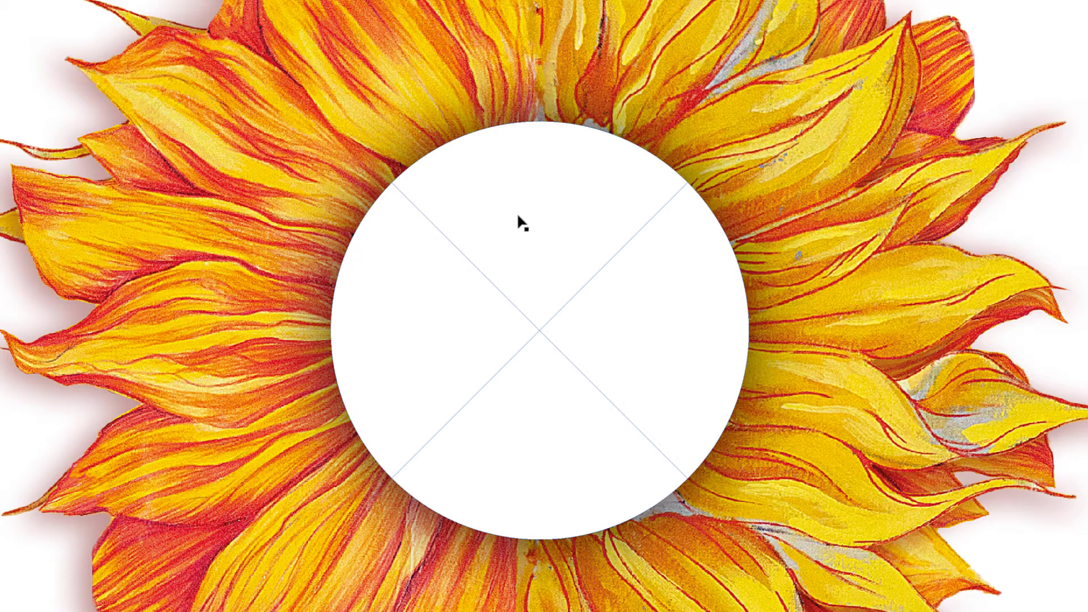
pyautogui.click(220, 2)
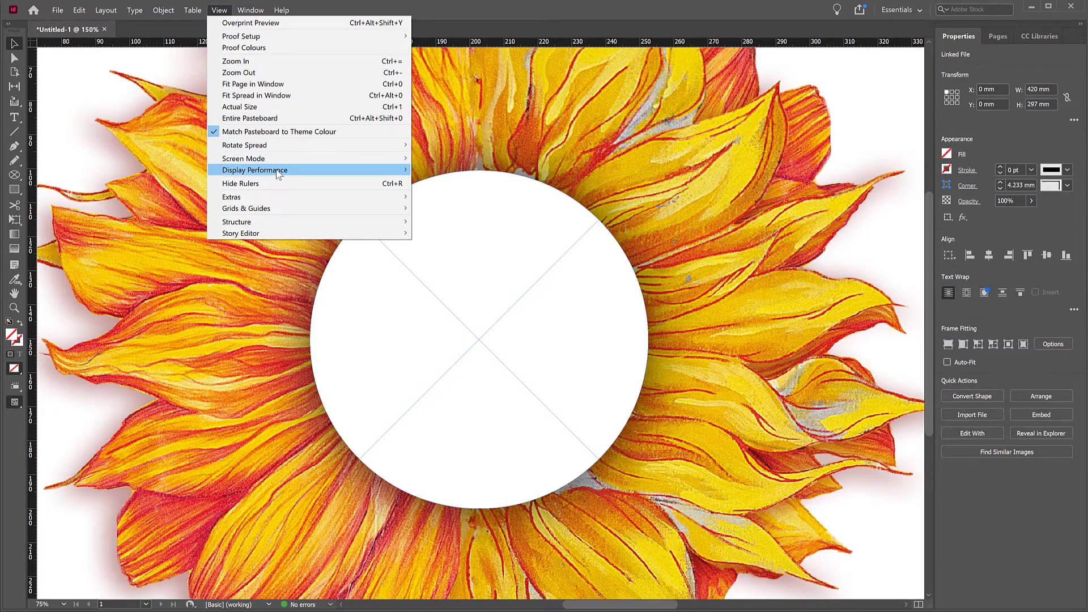
pyautogui.moveTo(279, 170)
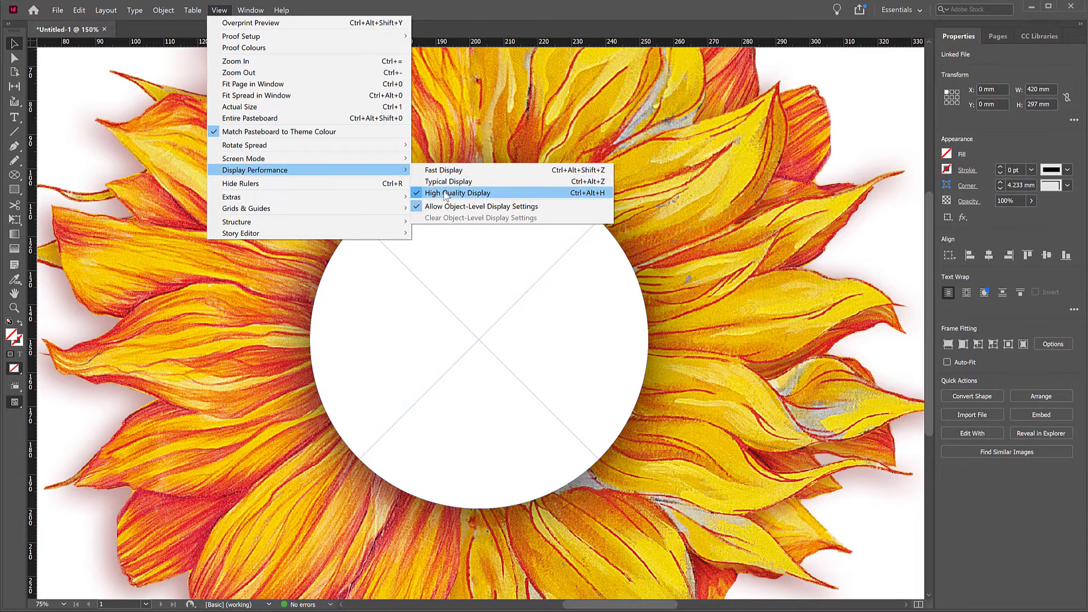
pyautogui.click(478, 10)
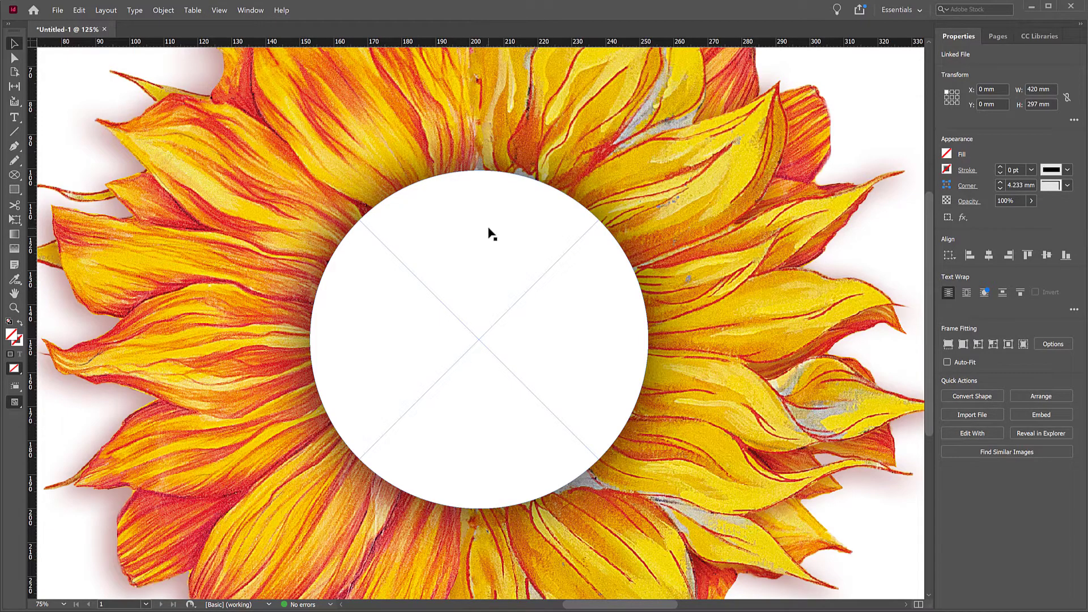
# Create a text frame about 136 × 100 mm over the page's upper-left area containing "PORTFOLIO 2020" on two lines.
pyautogui.keyDown('alt'); pyautogui.scroll(-2, 491, 234); pyautogui.keyUp('alt')
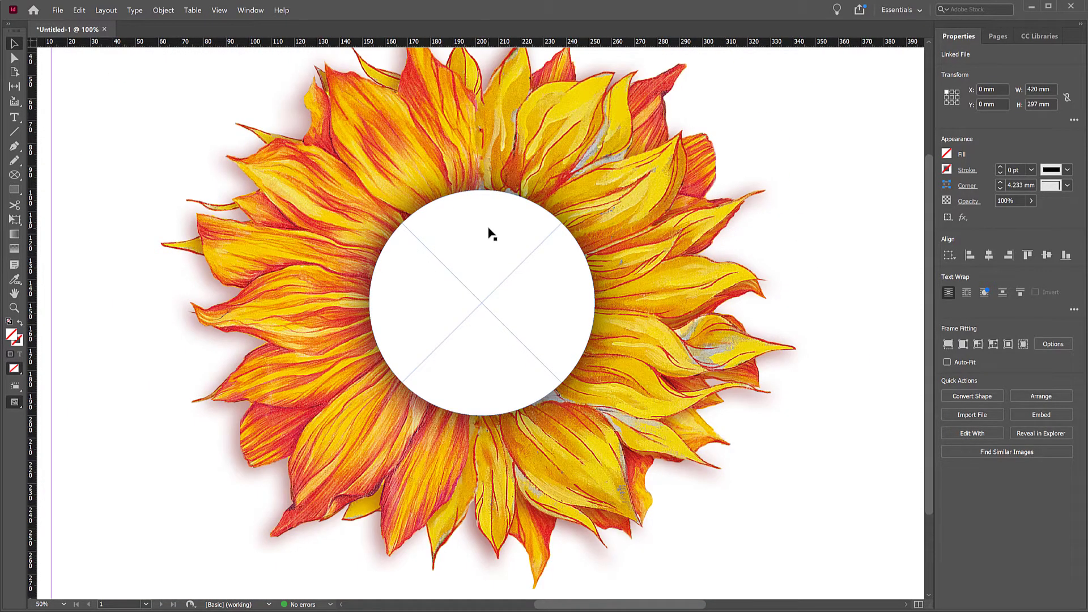
pyautogui.scroll(-1, 491, 234)
pyautogui.scroll(2, 594, 335)
pyautogui.scroll(-1, 593, 335)
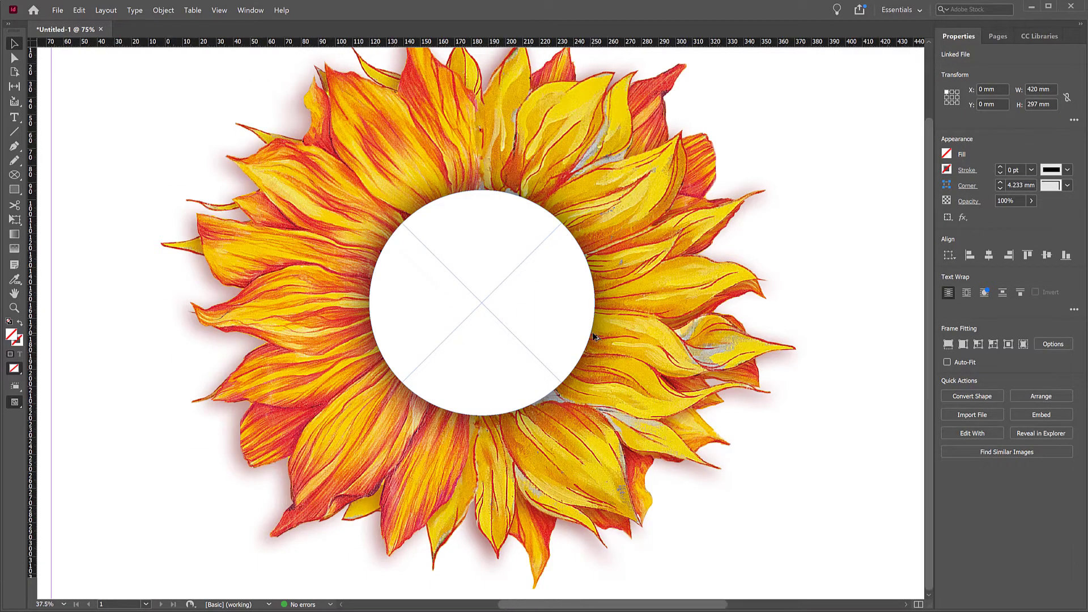
pyautogui.keyDown('alt'); pyautogui.scroll(-1, 593, 335); pyautogui.keyUp('alt')
pyautogui.scroll(1, 594, 335)
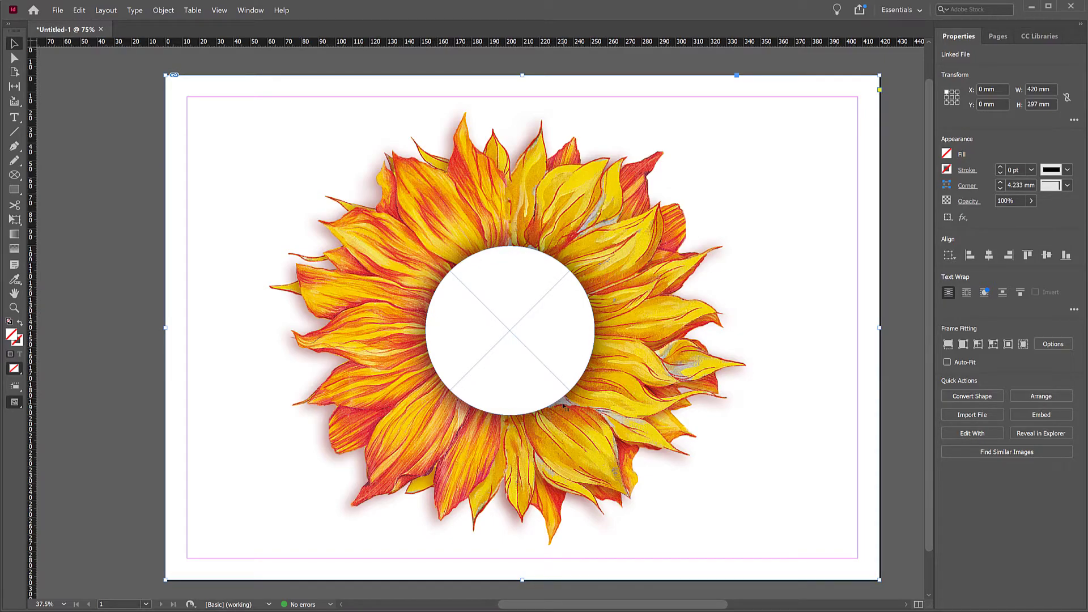
pyautogui.click(14, 117)
pyautogui.moveTo(220, 120); pyautogui.dragTo(450, 289)
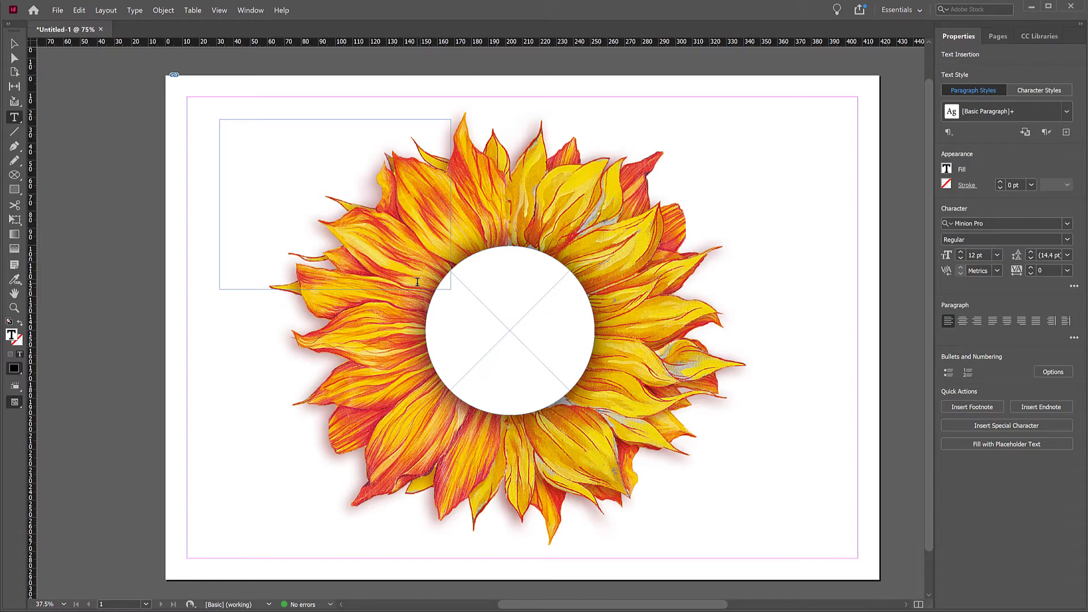
pyautogui.write('PORTFOLIO ')
pyautogui.write('2020')
# Move the text frame into the white circle and resize it to about 58.75 × 70.5 mm, at X 173.375, Y 115 mm.
pyautogui.click(14, 44)
pyautogui.moveTo(251, 127); pyautogui.dragTo(480, 296)
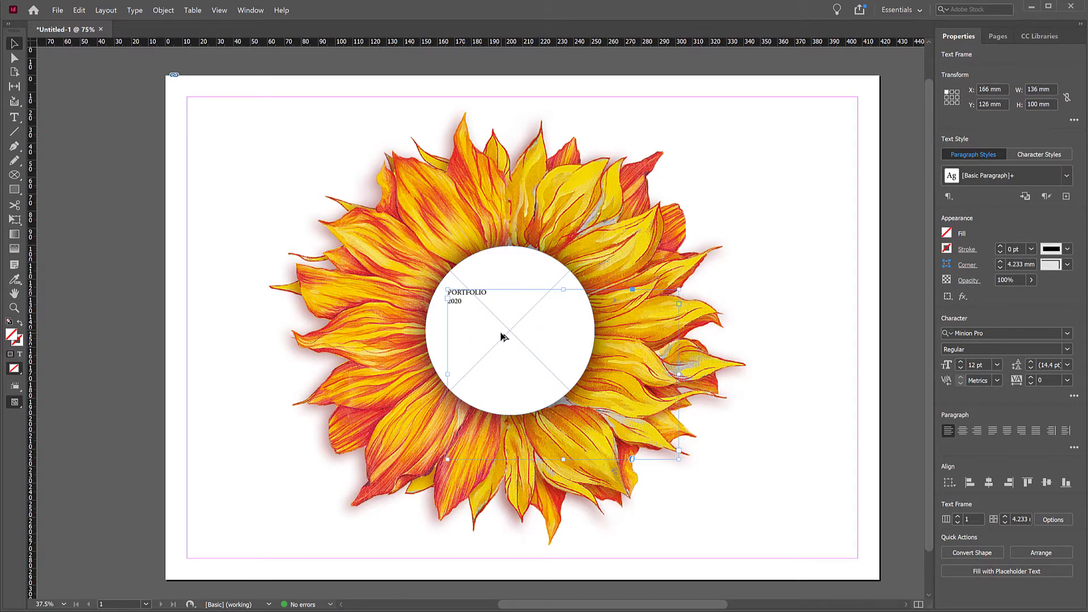
pyautogui.scroll(2, 503, 336)
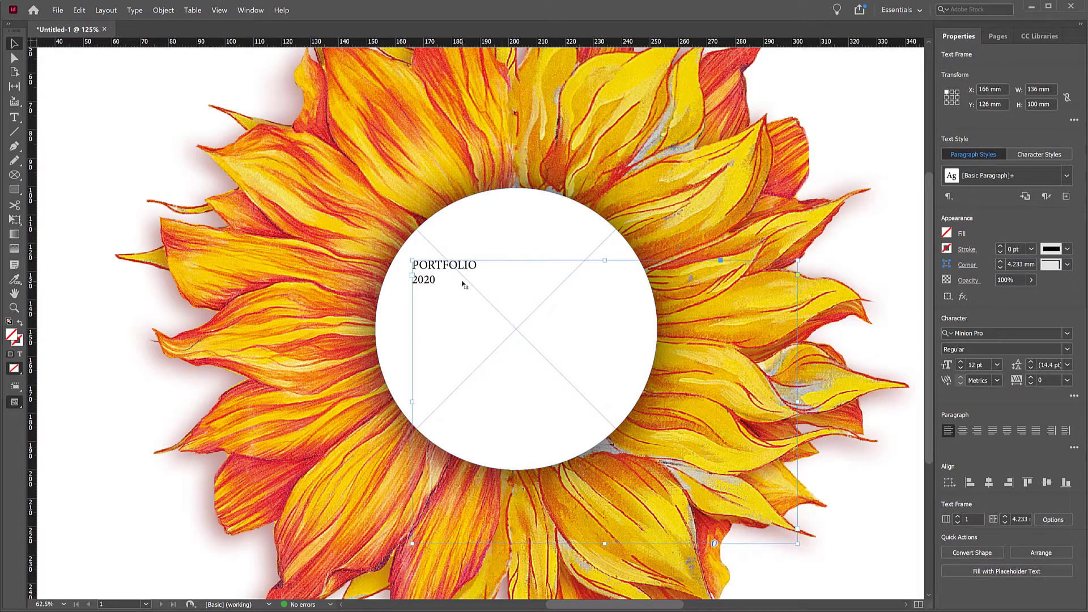
pyautogui.moveTo(463, 284); pyautogui.dragTo(478, 251)
pyautogui.moveTo(812, 510); pyautogui.dragTo(593, 434)
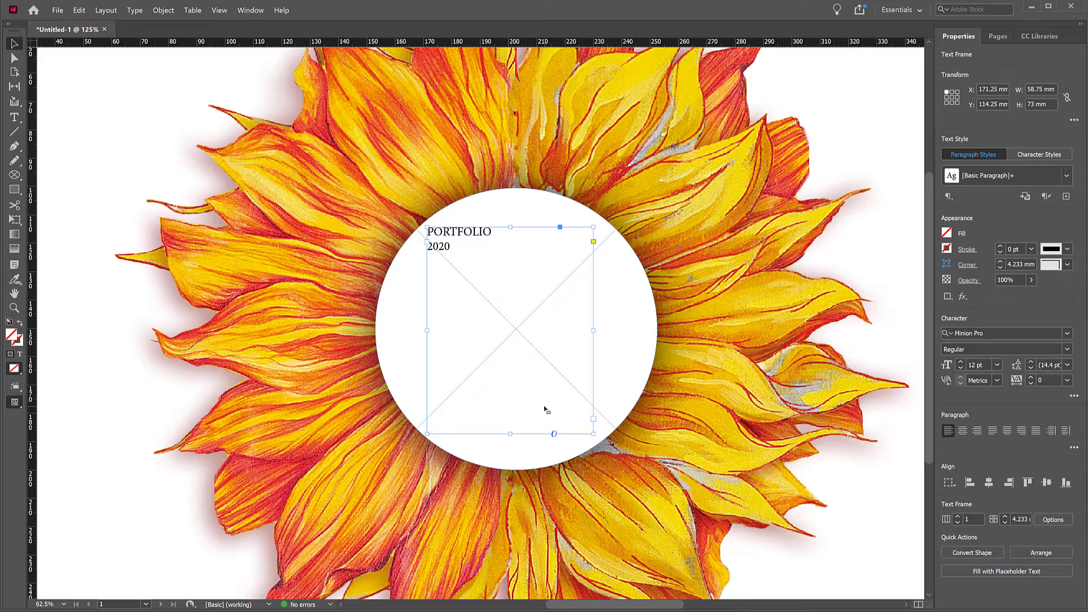
pyautogui.moveTo(510, 434); pyautogui.dragTo(510, 426)
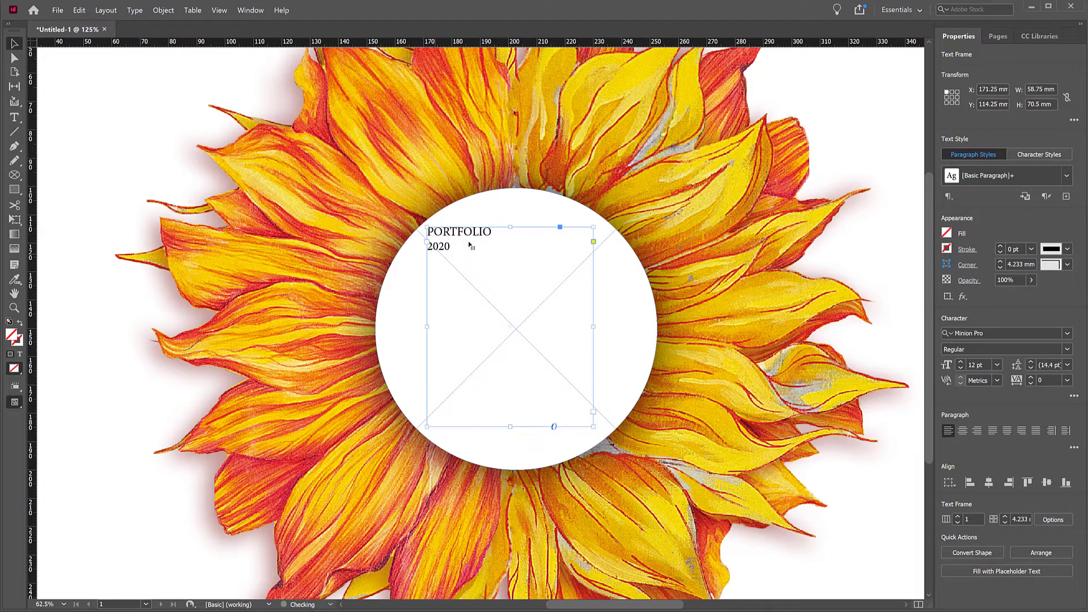
pyautogui.moveTo(477, 237); pyautogui.dragTo(485, 236)
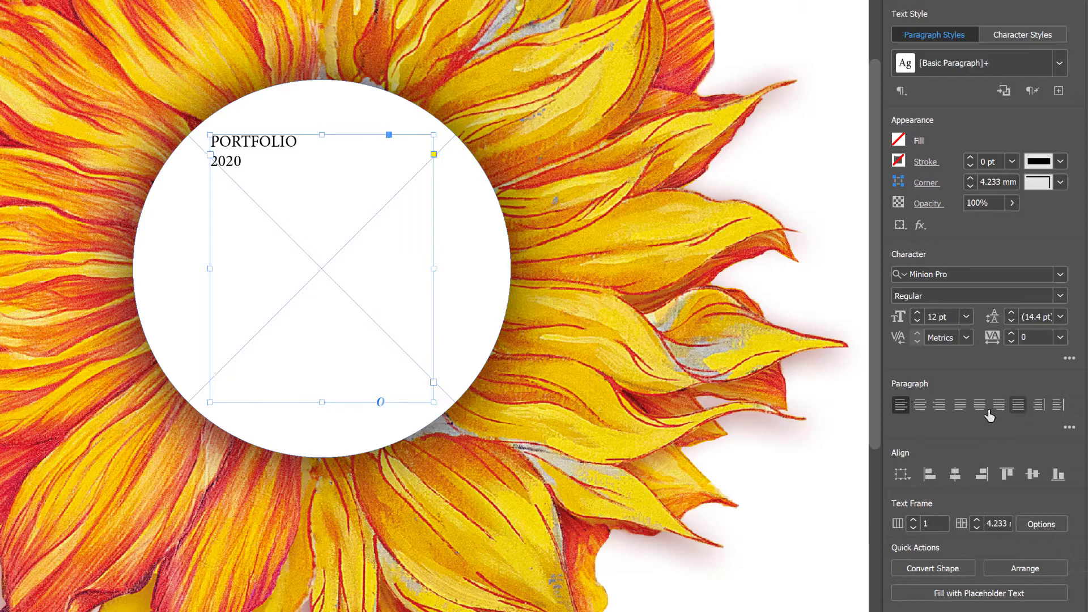
# Centre-align the "PORTFOLIO 2020" text horizontally and set its font to Eurostile-Bold.
pyautogui.click(921, 406)
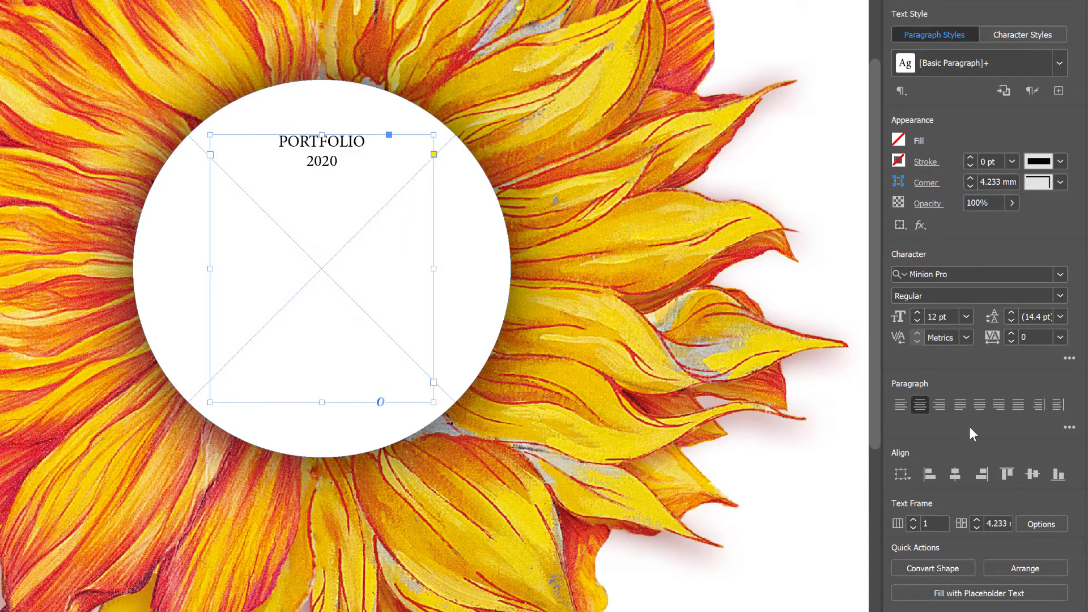
pyautogui.click(1069, 427)
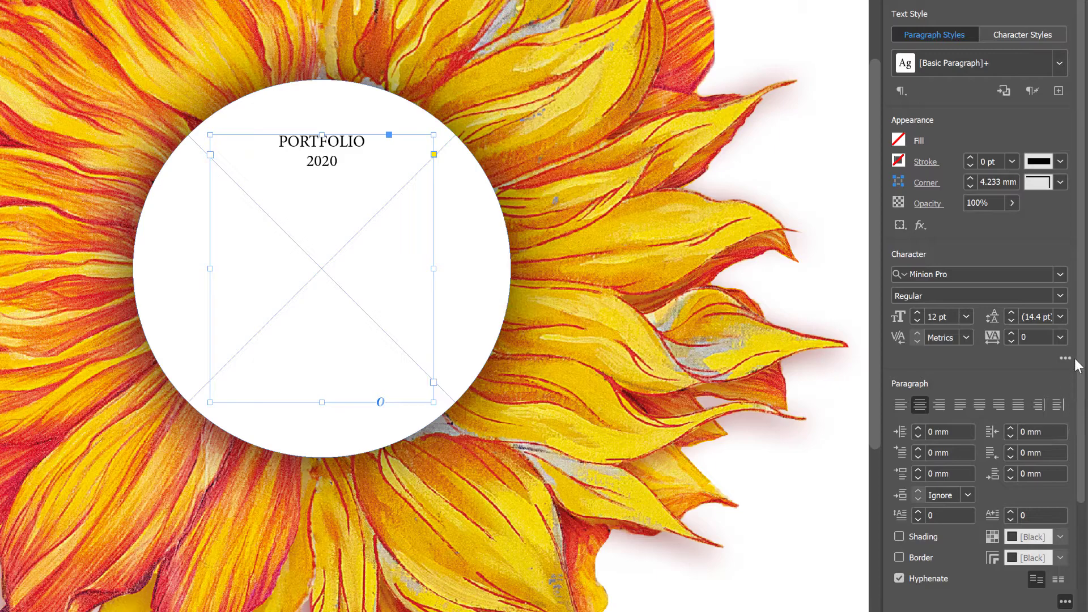
pyautogui.scroll(-3, 1076, 363)
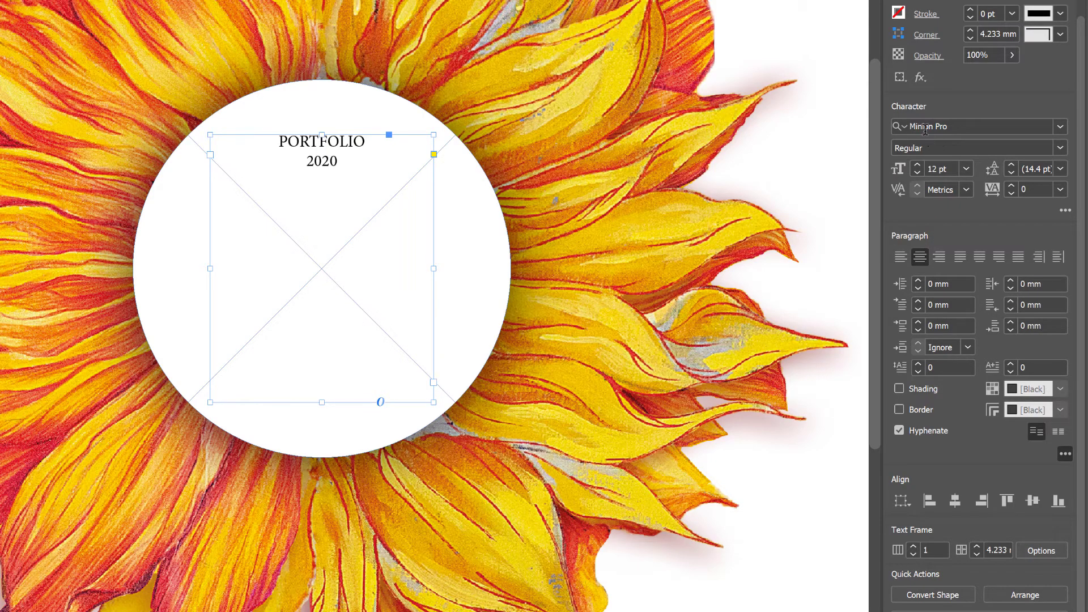
pyautogui.click(1060, 127)
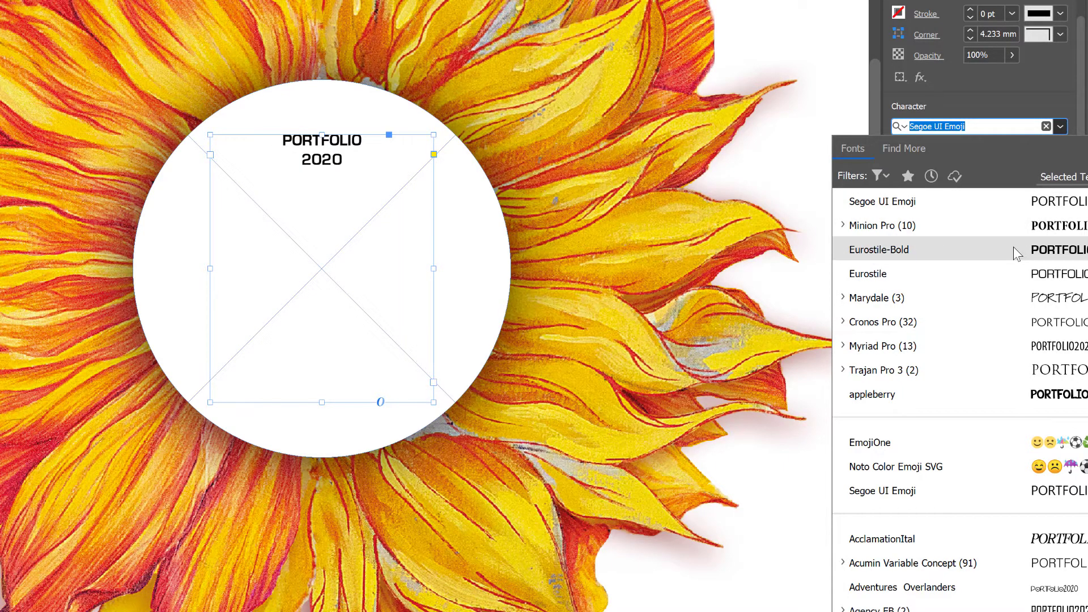
pyautogui.click(1014, 250)
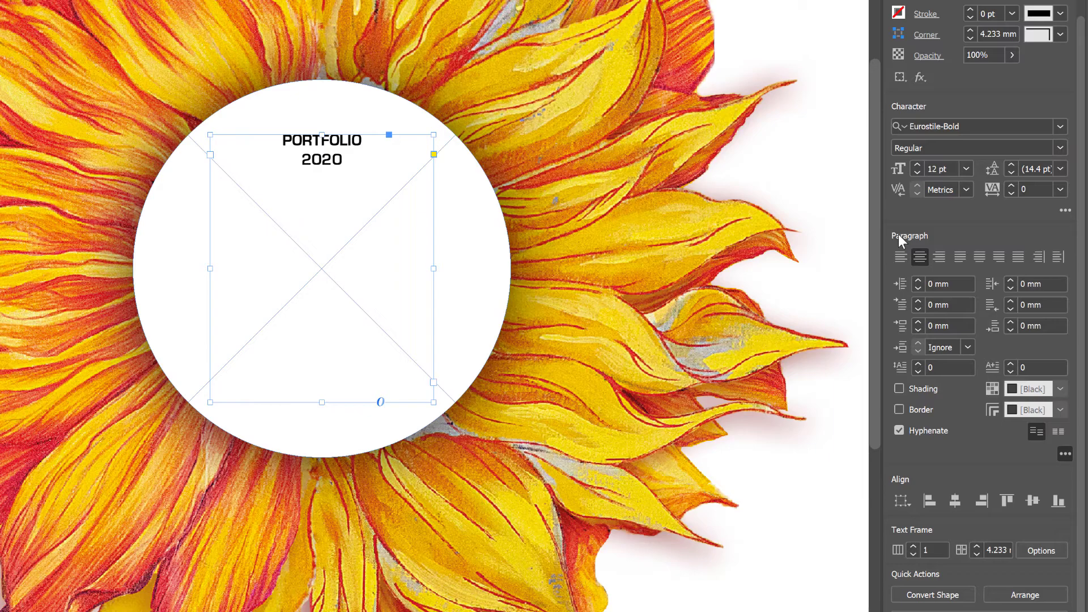
# Increase the font size of the "PORTFOLIO 2020" text to 27 pt.
pyautogui.click(920, 164)
pyautogui.click(920, 164)
pyautogui.click(921, 165)
pyautogui.click(921, 165)
pyautogui.click(920, 165)
pyautogui.click(921, 164)
pyautogui.click(920, 164)
pyautogui.click(920, 164)
pyautogui.click(921, 164)
pyautogui.click(920, 164)
pyautogui.click(921, 164)
pyautogui.click(920, 164)
pyautogui.click(921, 164)
pyautogui.click(920, 164)
pyautogui.click(920, 164)
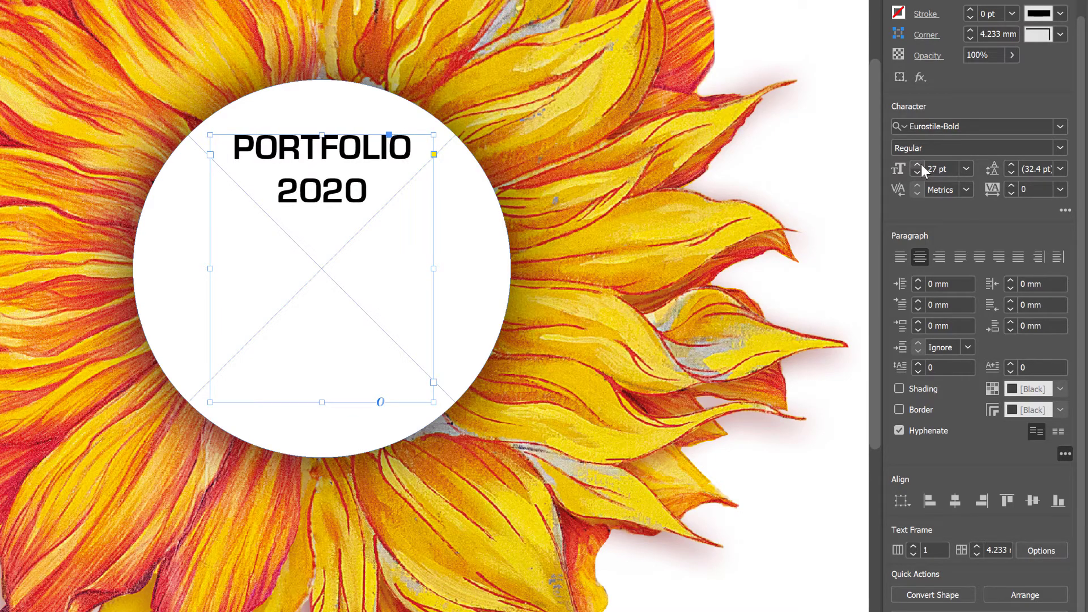
# Vertically centre the "PORTFOLIO 2020" text in its frame by setting the vertical justification to Centre, with Preview enabled.
pyautogui.scroll(3, 920, 164)
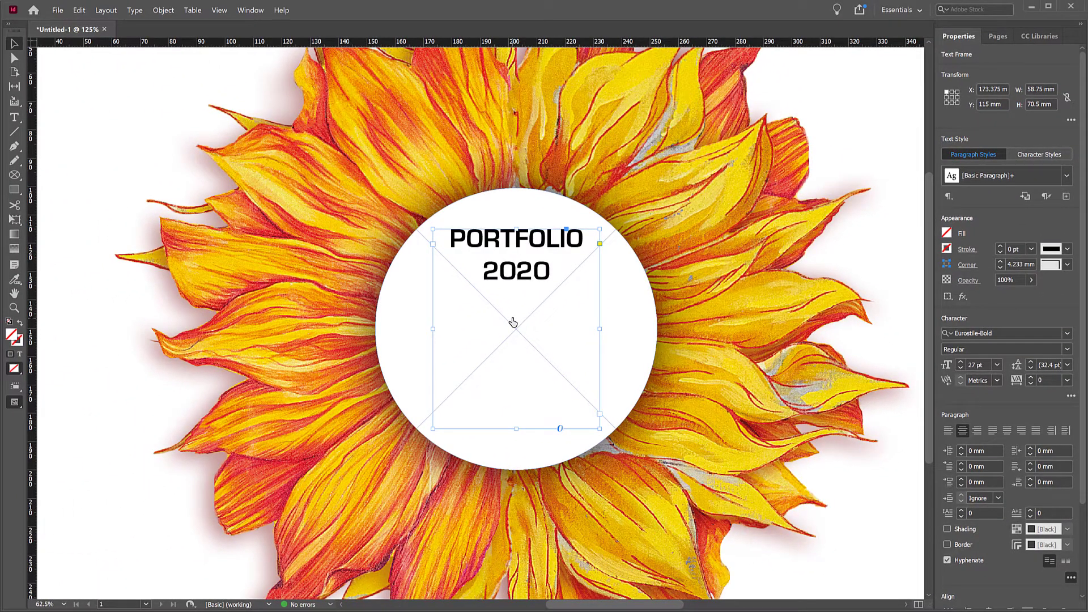
pyautogui.click(1071, 120)
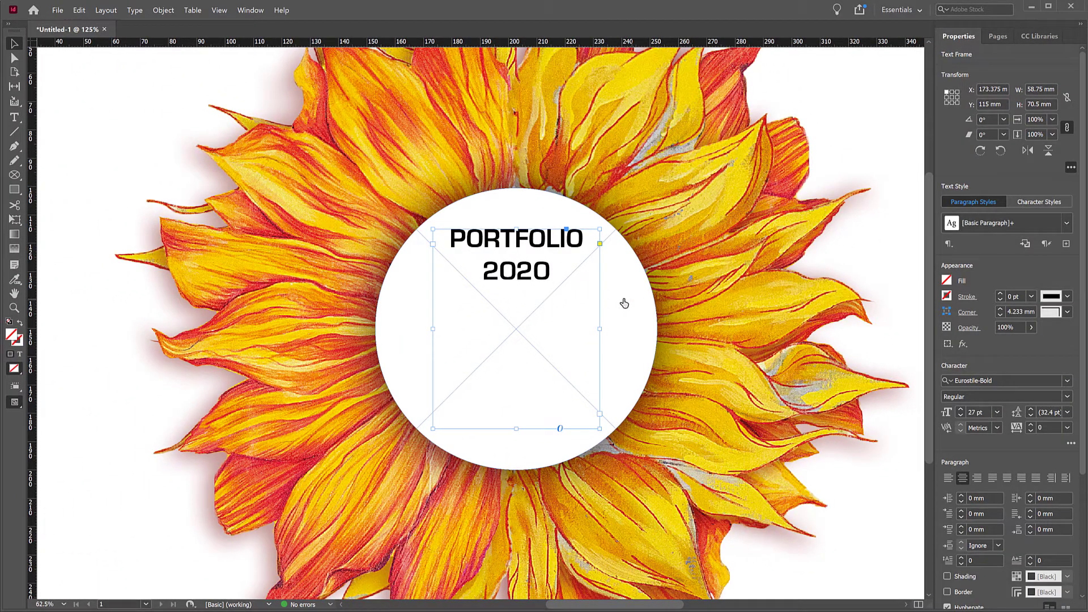
pyautogui.click(163, 10)
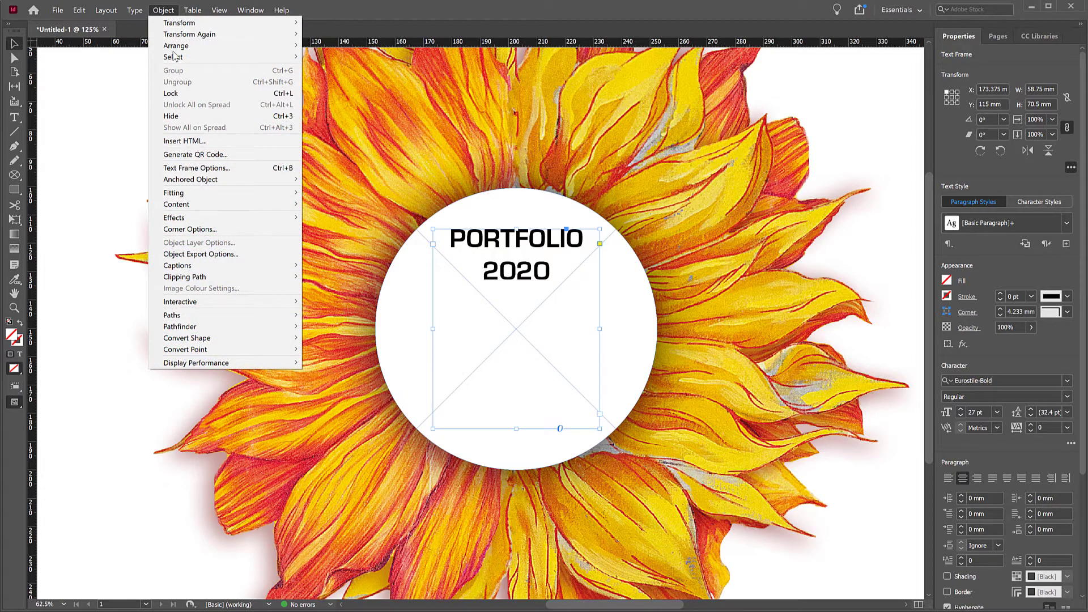
pyautogui.click(184, 168)
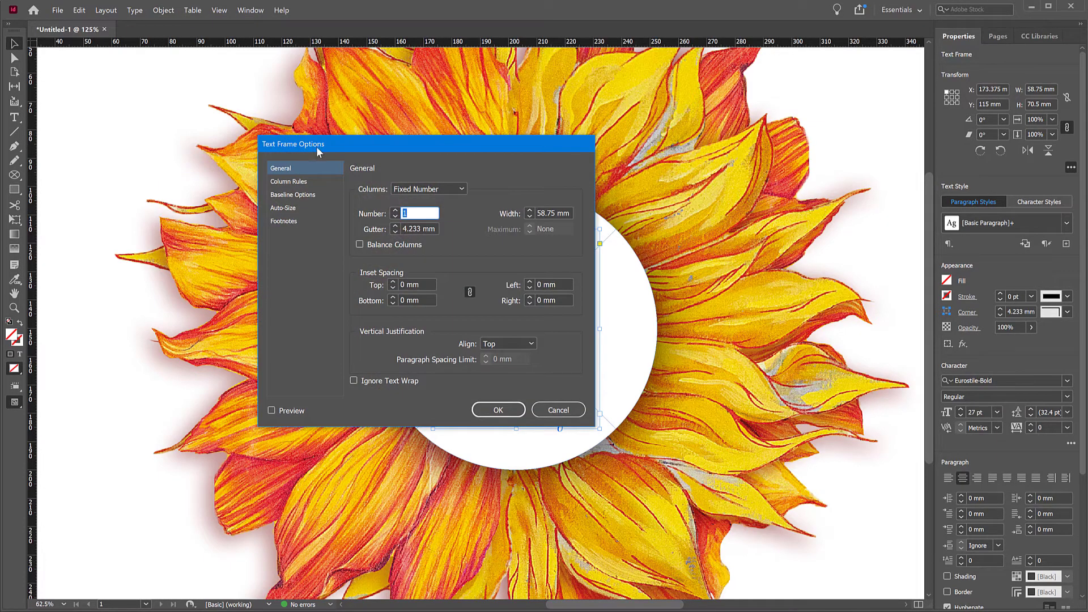
pyautogui.moveTo(289, 149); pyautogui.dragTo(129, 76)
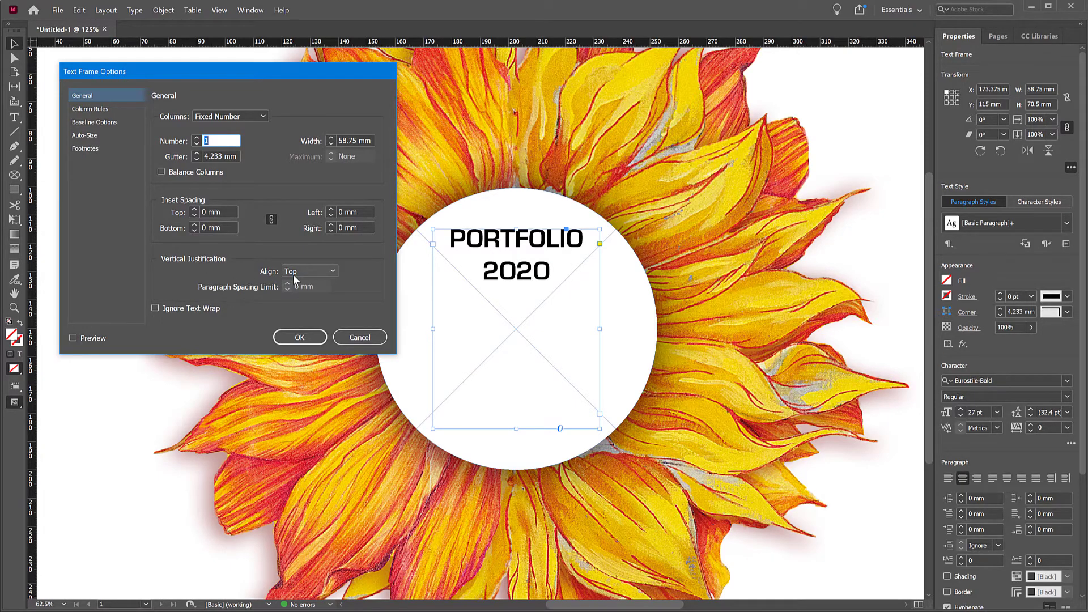
pyautogui.click(73, 339)
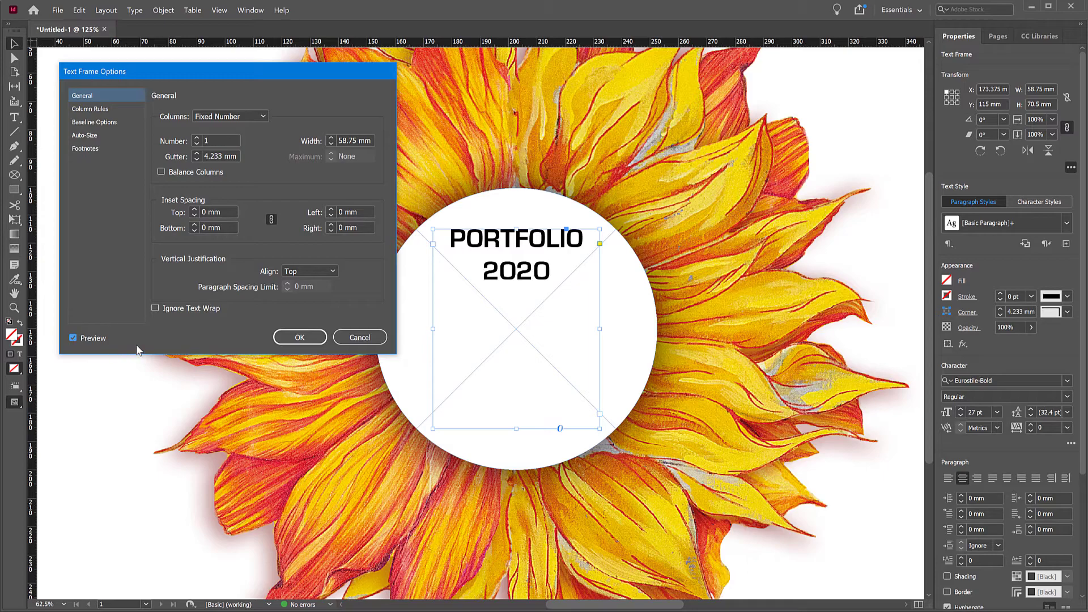
pyautogui.click(333, 269)
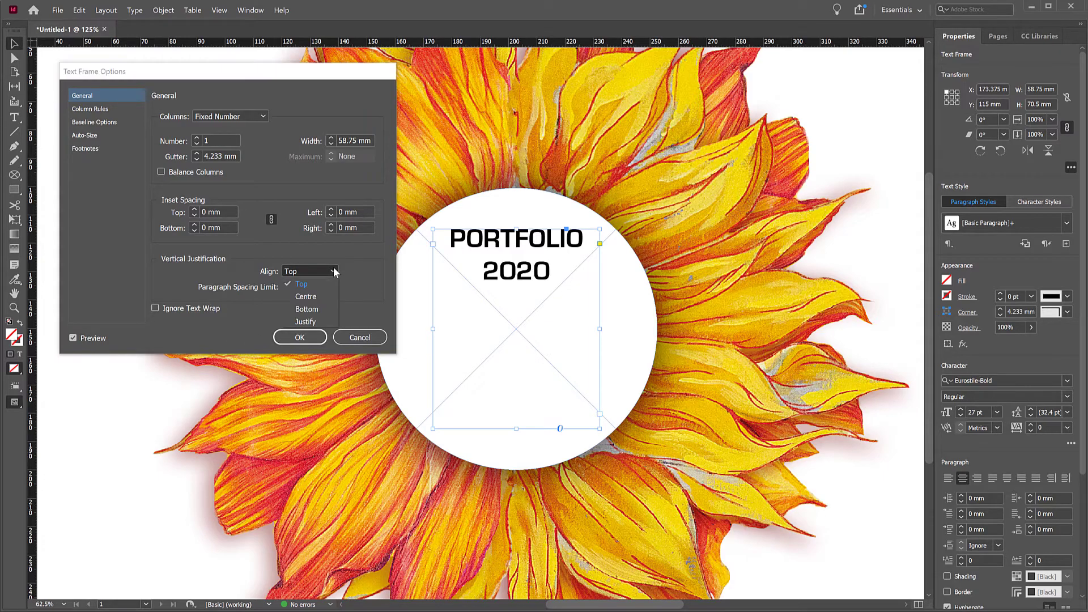
pyautogui.click(300, 297)
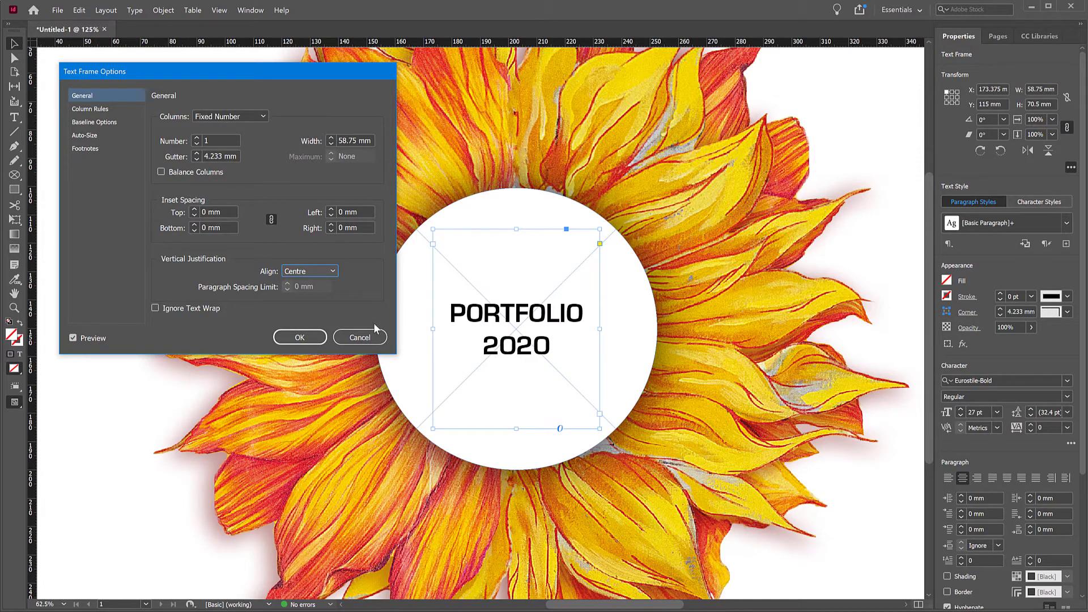
pyautogui.click(296, 339)
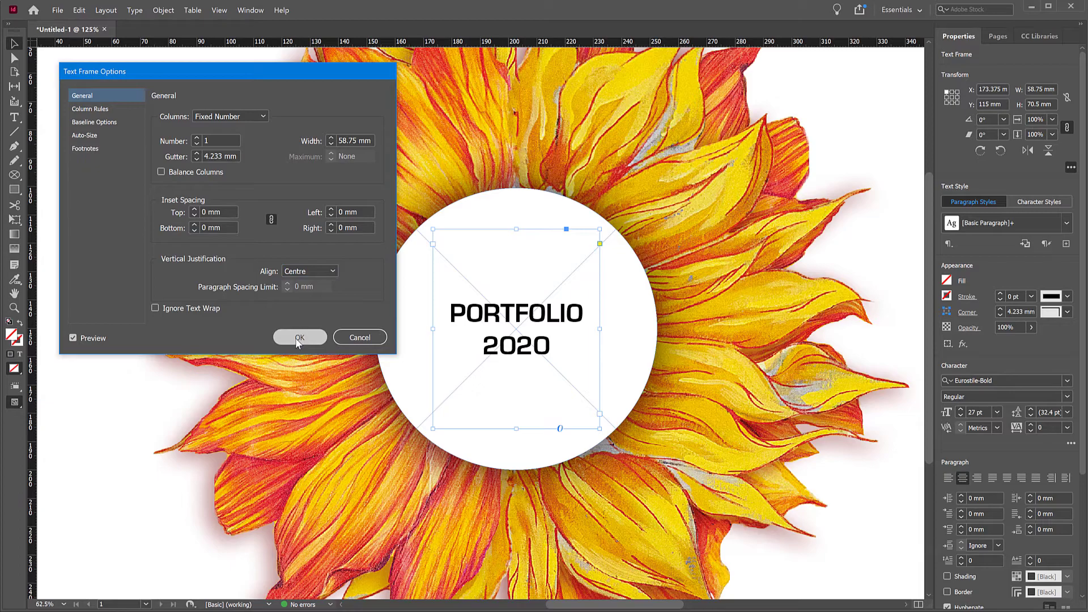
# Insert a new line above "PORTFOLIO" in the text frame and begin it with "Firs".
pyautogui.doubleClick(549, 321)
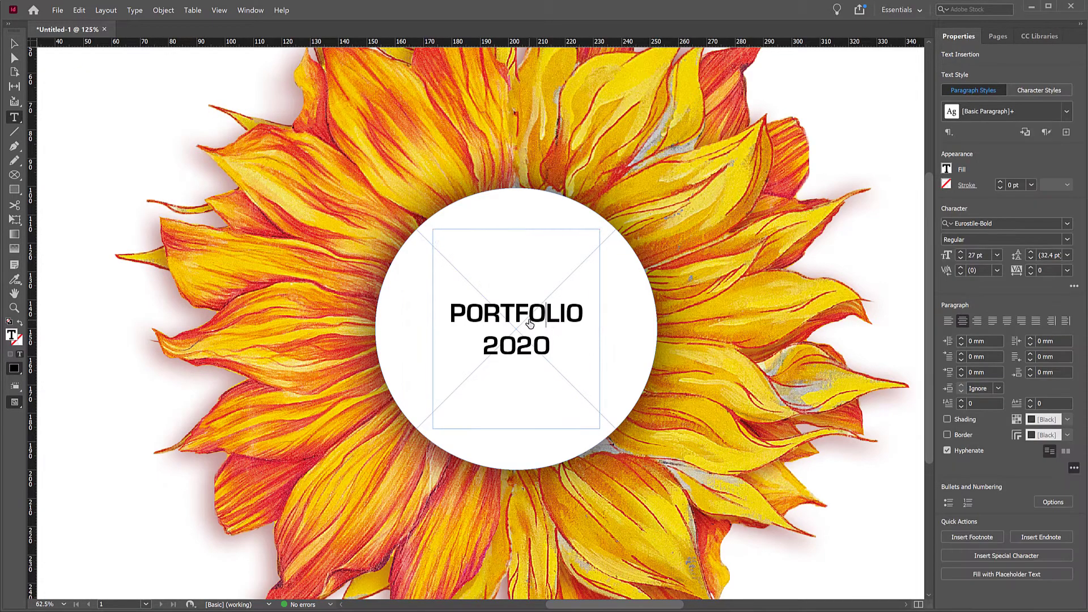
pyautogui.click(552, 343)
pyautogui.press('Up')
pyautogui.press('Home')
pyautogui.press('Return')
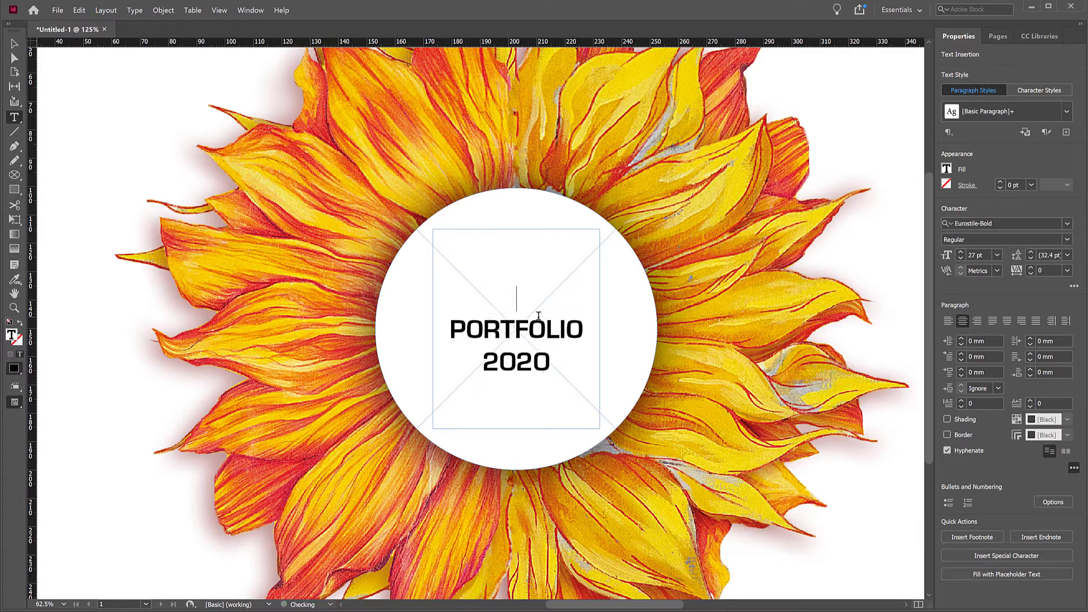
pyautogui.write('Firs')
# Change the font of all the text in the circle's frame to Minion Pro.
pyautogui.hotkey('ctrl', 'a')
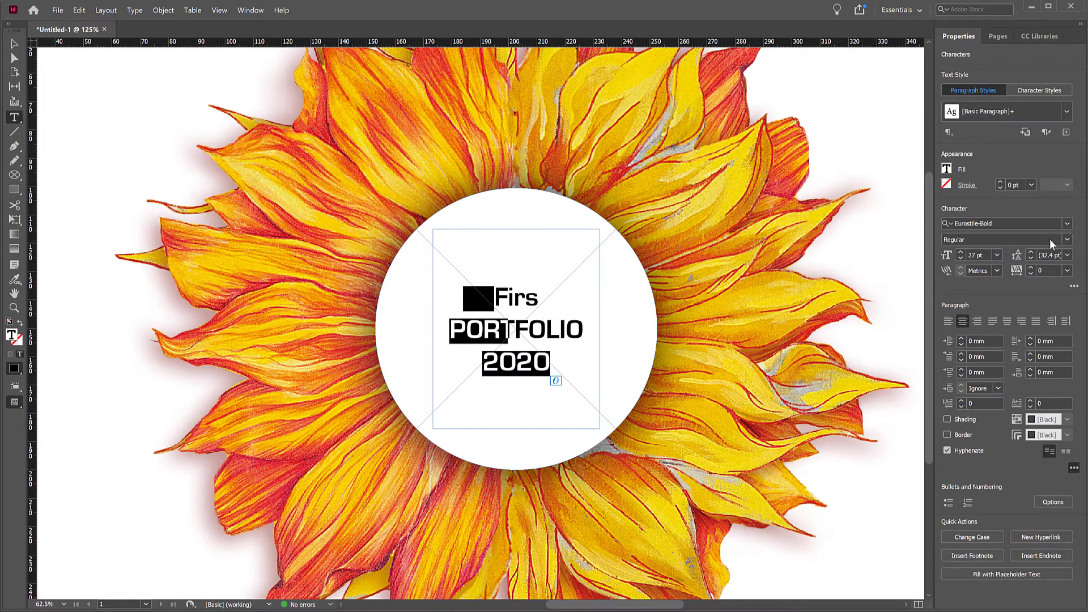
pyautogui.click(1069, 224)
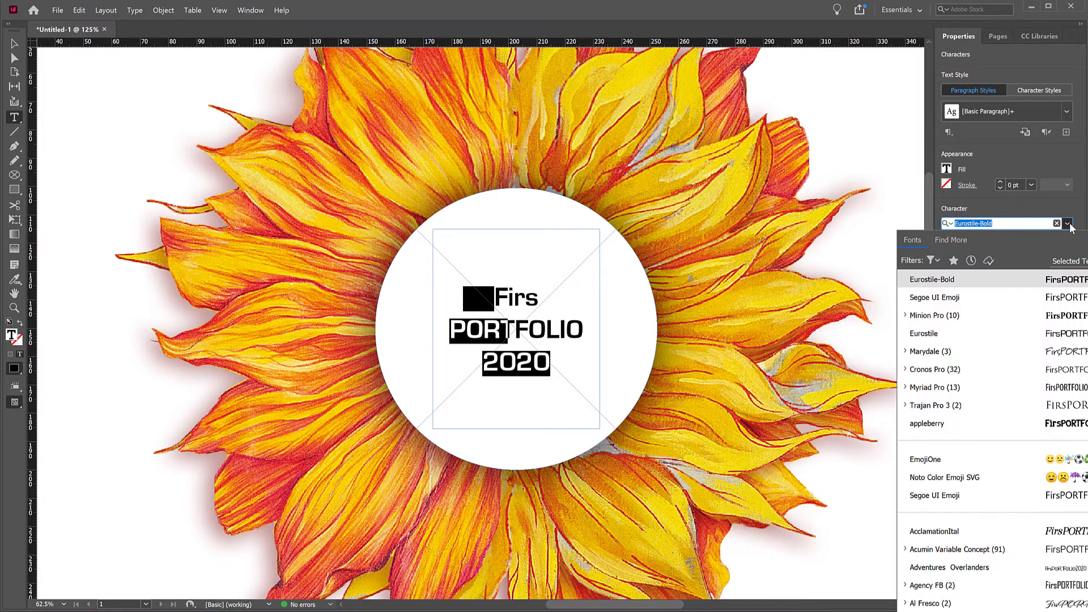
pyautogui.click(1045, 322)
# Complete the top line as "First name" and add a "Last name" line directly beneath it.
pyautogui.click(542, 298)
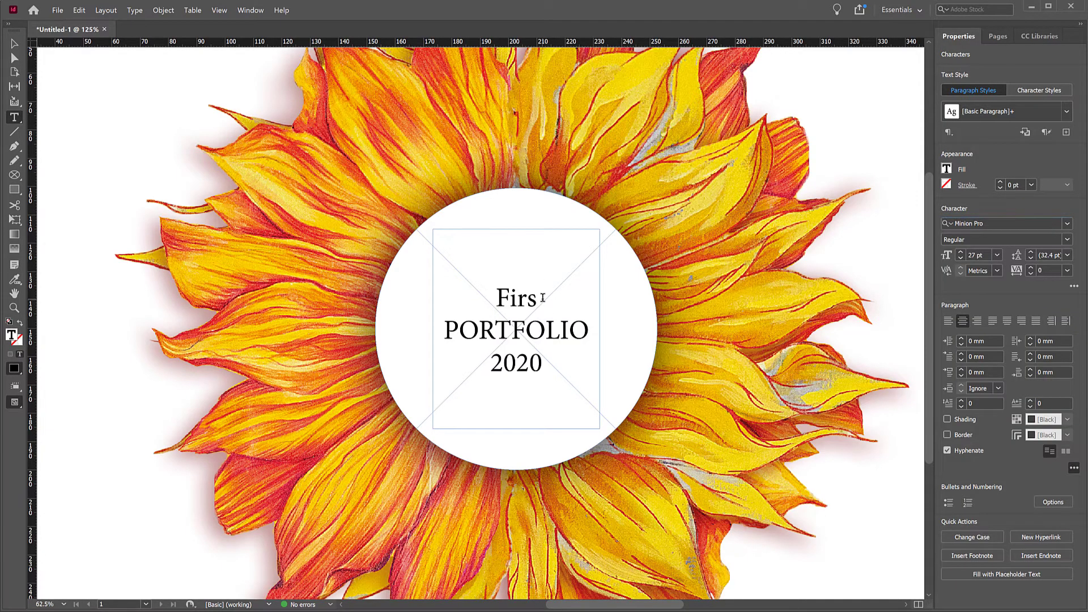
pyautogui.write('t name')
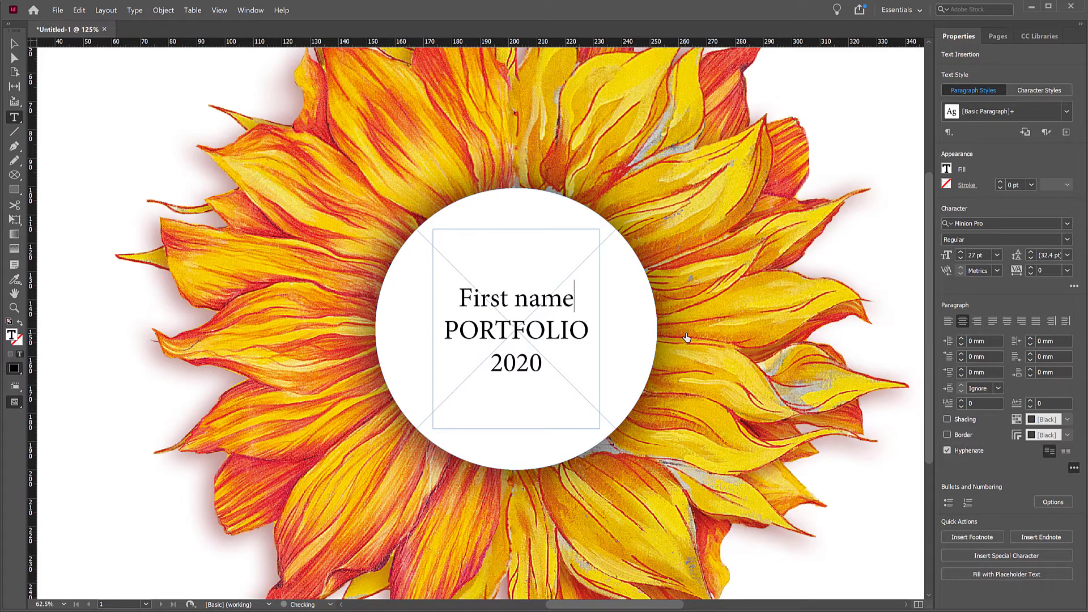
pyautogui.press('Return')
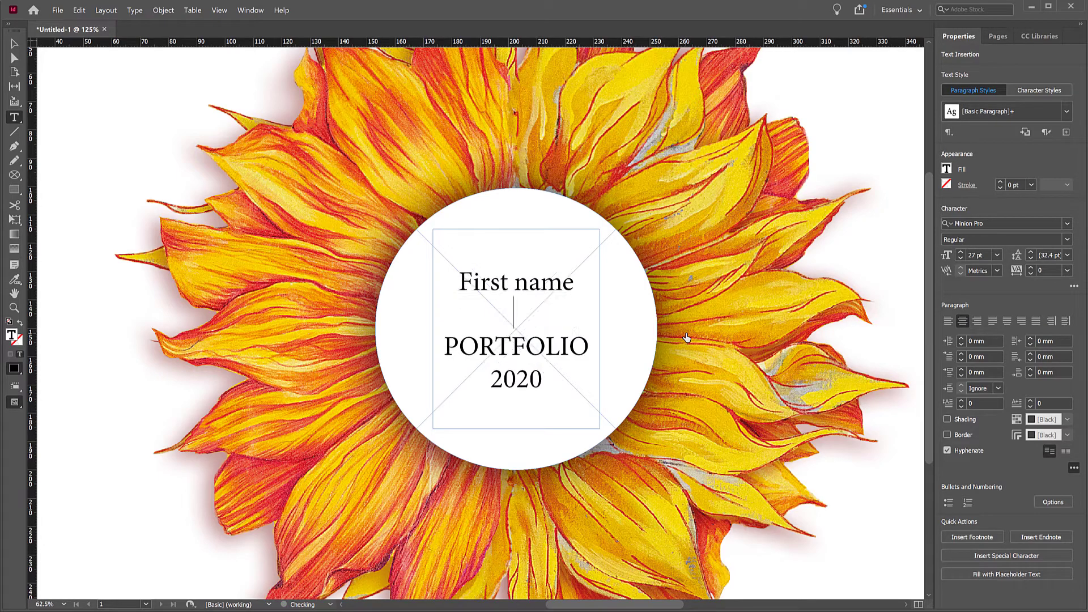
pyautogui.write('Last name')
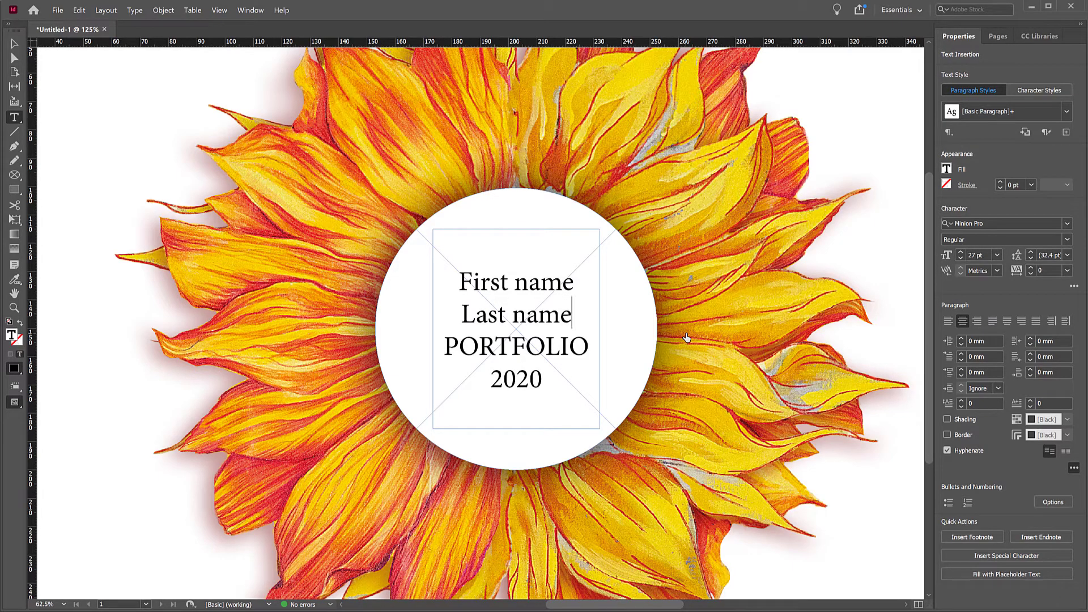
# Apply the Bold font style to the "First name" and "Last name" lines.
pyautogui.moveTo(582, 323); pyautogui.dragTo(445, 280)
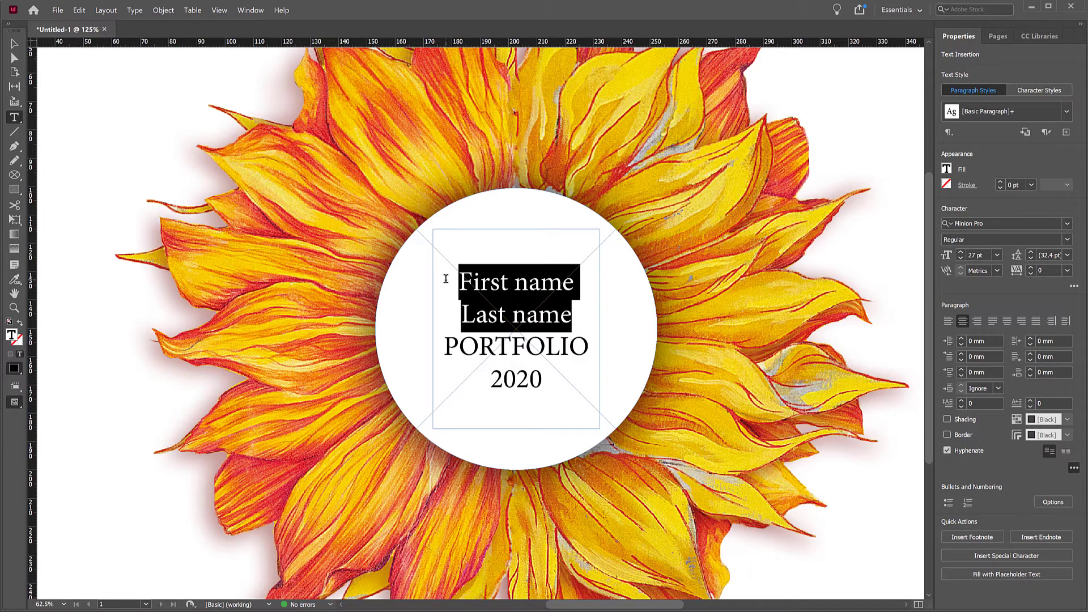
pyautogui.click(1067, 239)
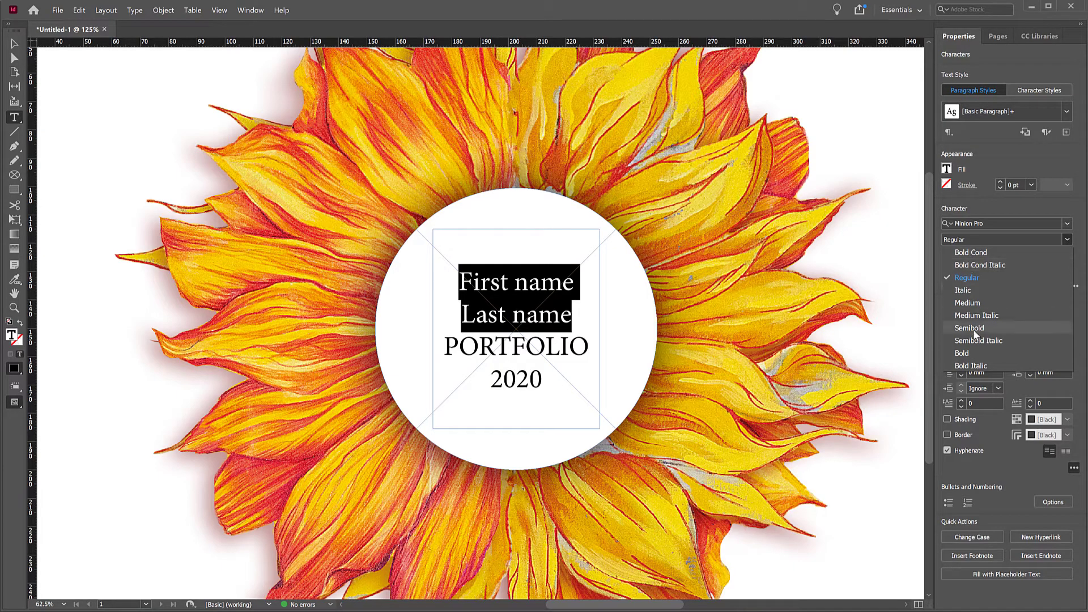
pyautogui.click(964, 353)
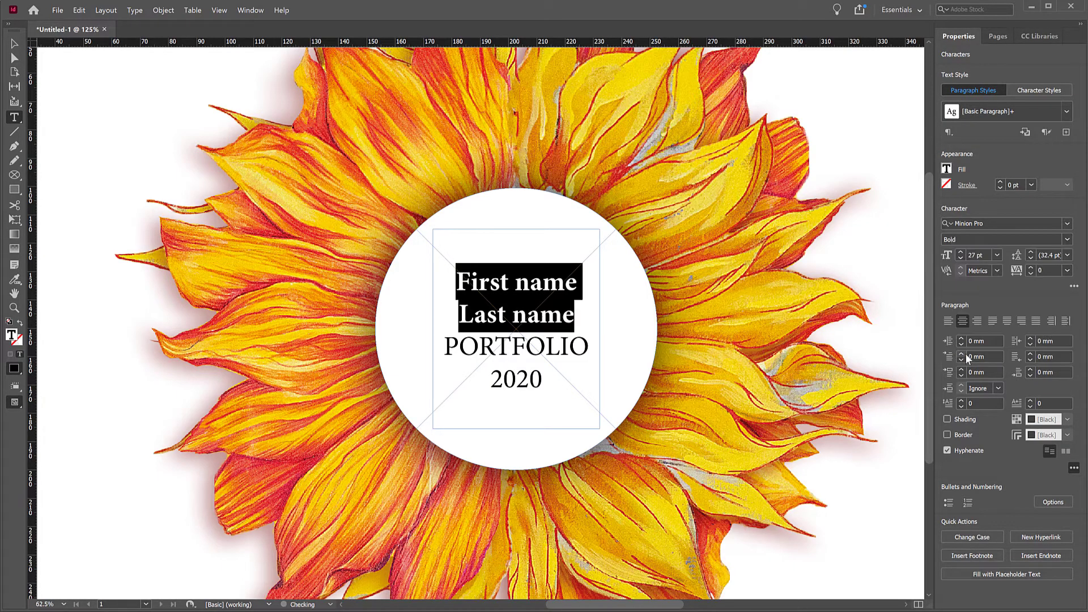
pyautogui.click(507, 374)
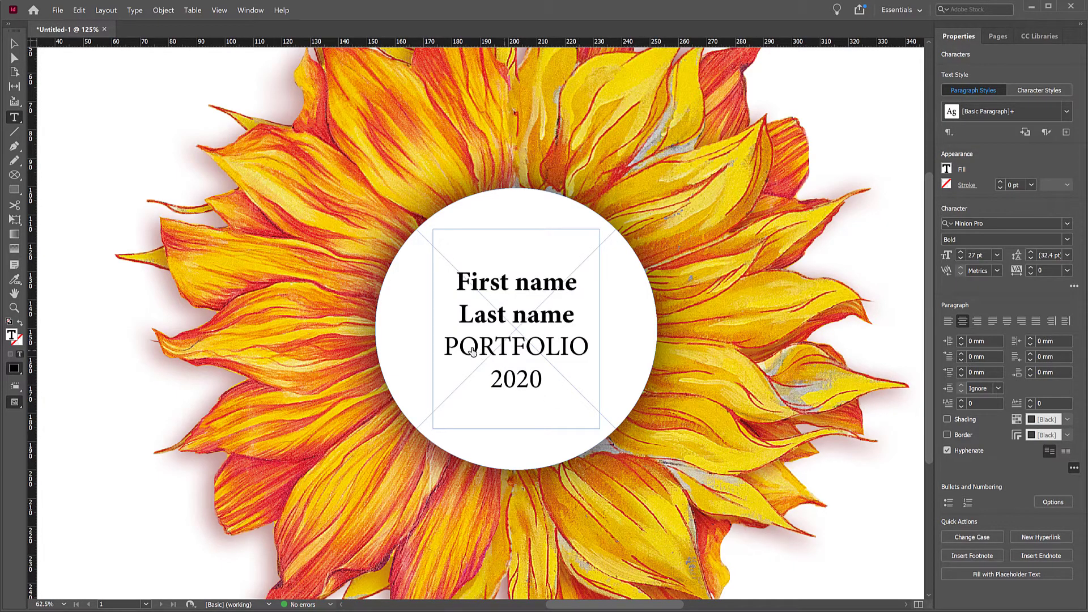
# Insert an empty line between "Last name" and "PORTFOLIO", and finish editing the text.
pyautogui.click(574, 318)
pyautogui.press('Return')
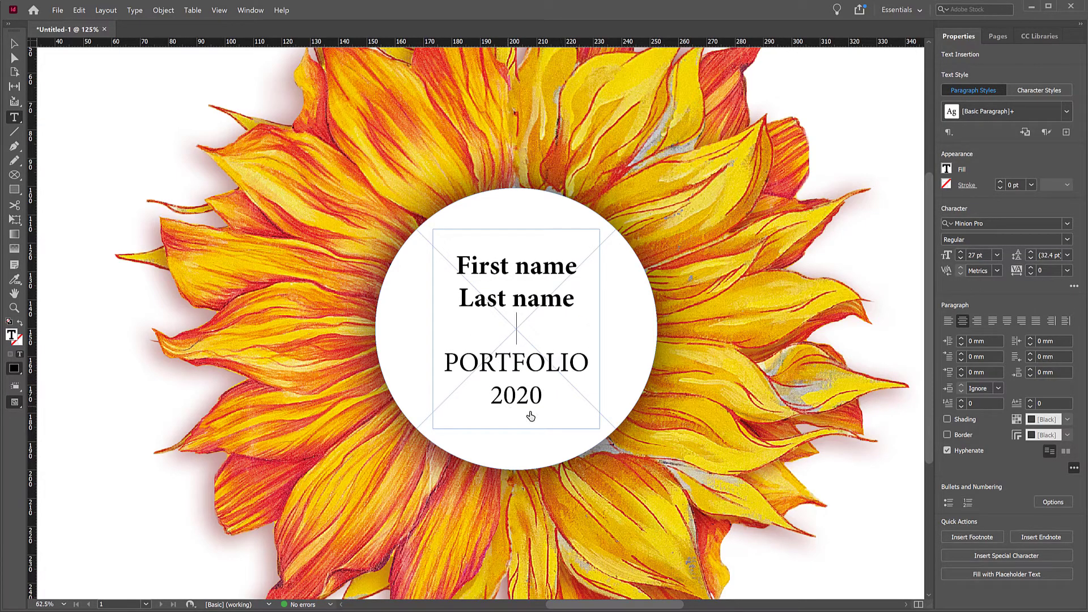
pyautogui.moveTo(444, 363); pyautogui.dragTo(543, 403)
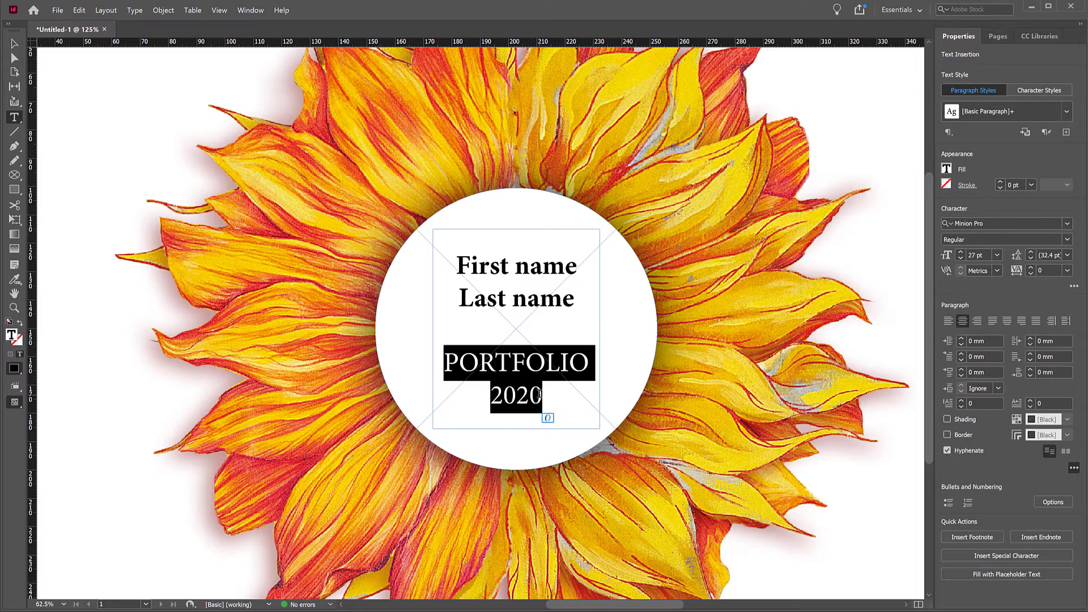
pyautogui.click(538, 375)
pyautogui.click(14, 43)
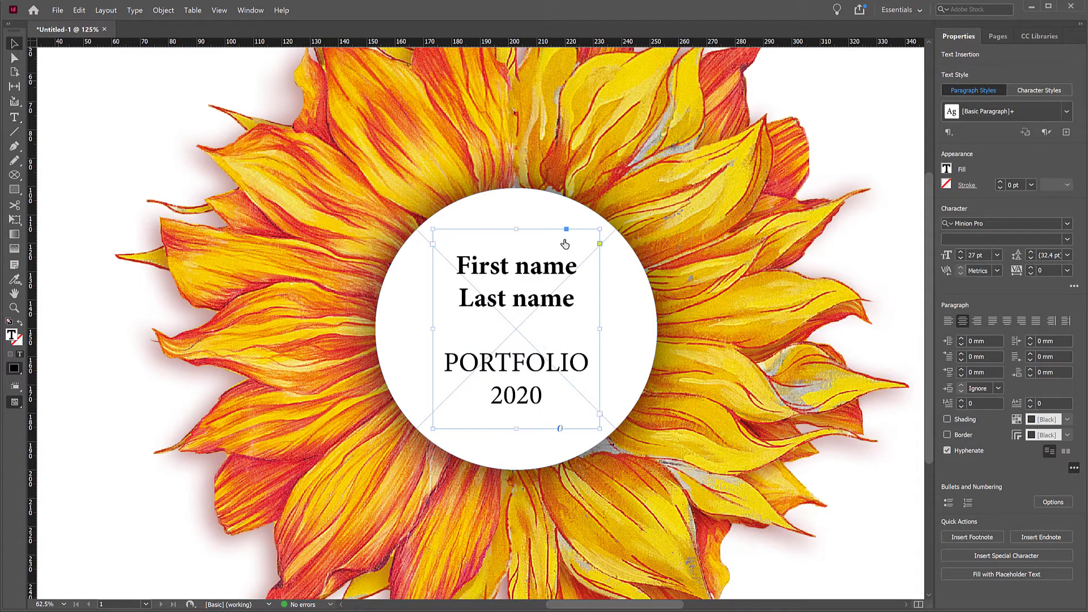
# Review the whole cover page, checking how the name and title sit inside the sunflower.
pyautogui.click(834, 380)
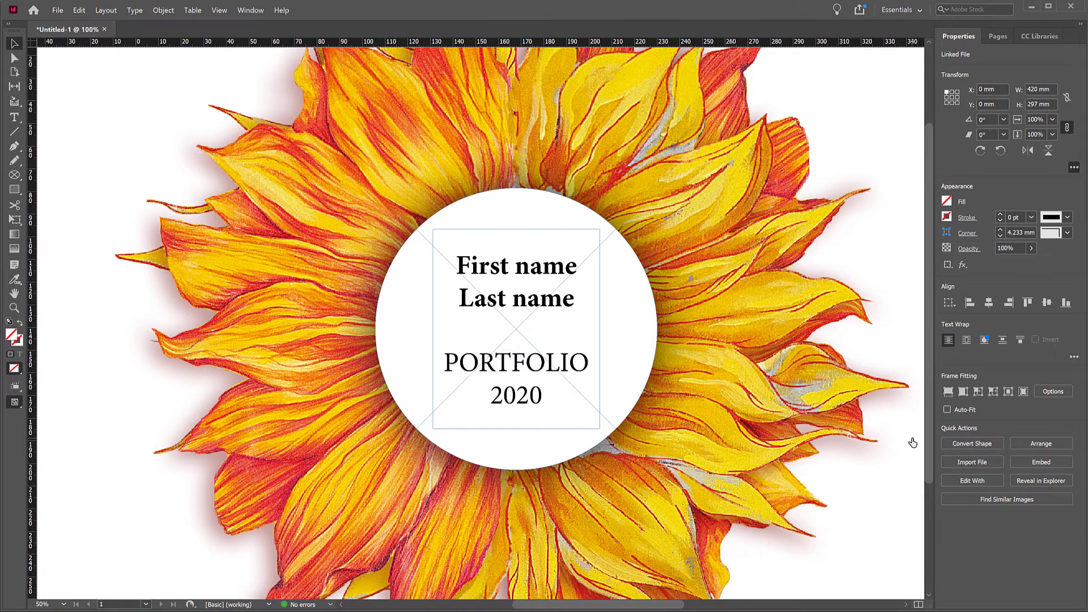
pyautogui.scroll(-1, 909, 444)
pyautogui.scroll(-1, 910, 444)
pyautogui.moveTo(675, 605); pyautogui.dragTo(728, 597)
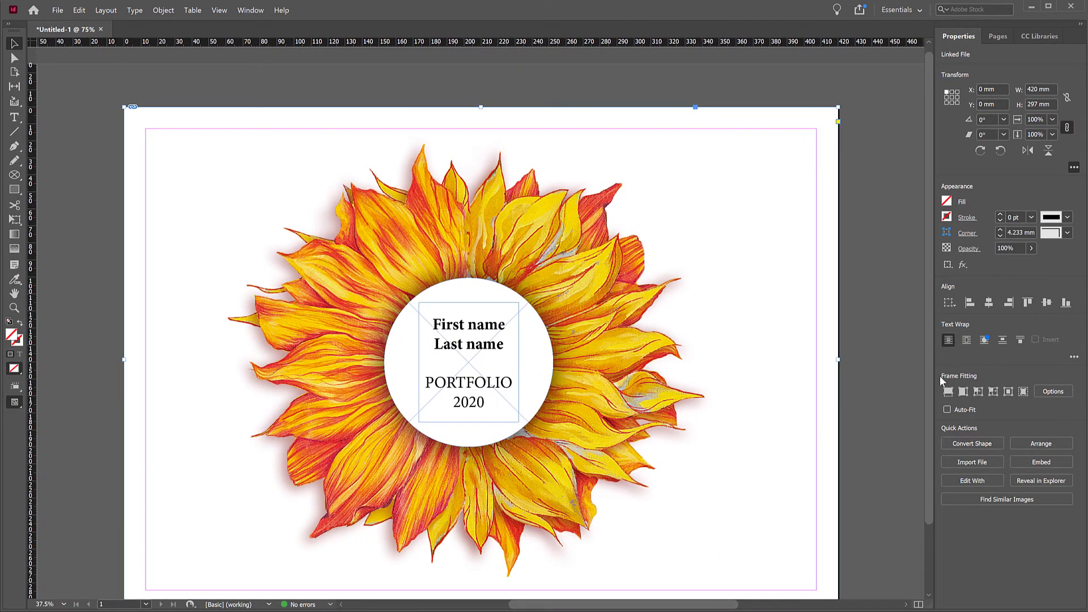
pyautogui.moveTo(933, 386); pyautogui.dragTo(933, 418)
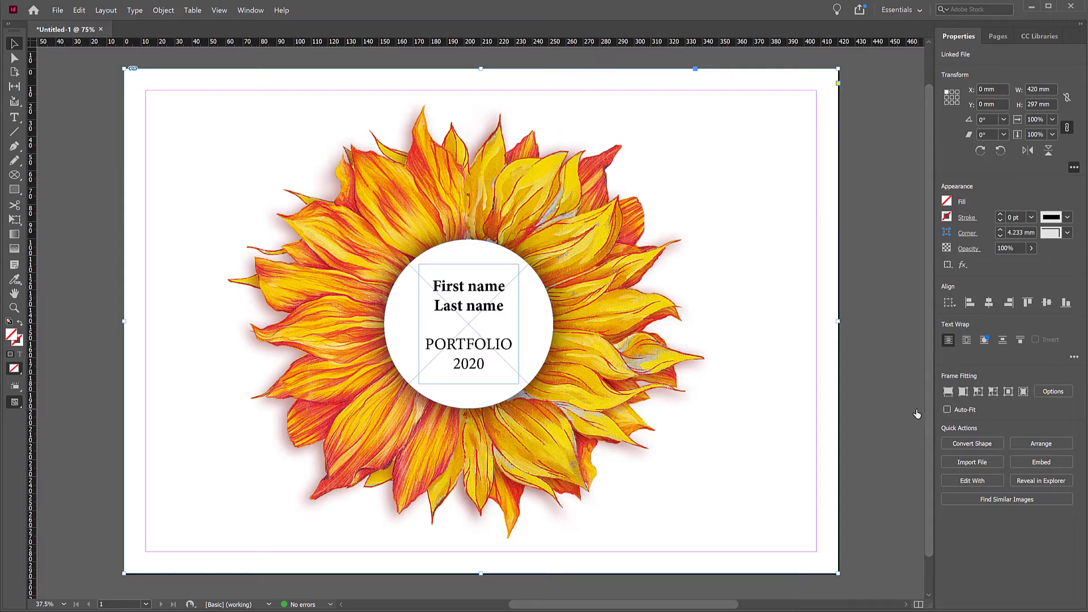